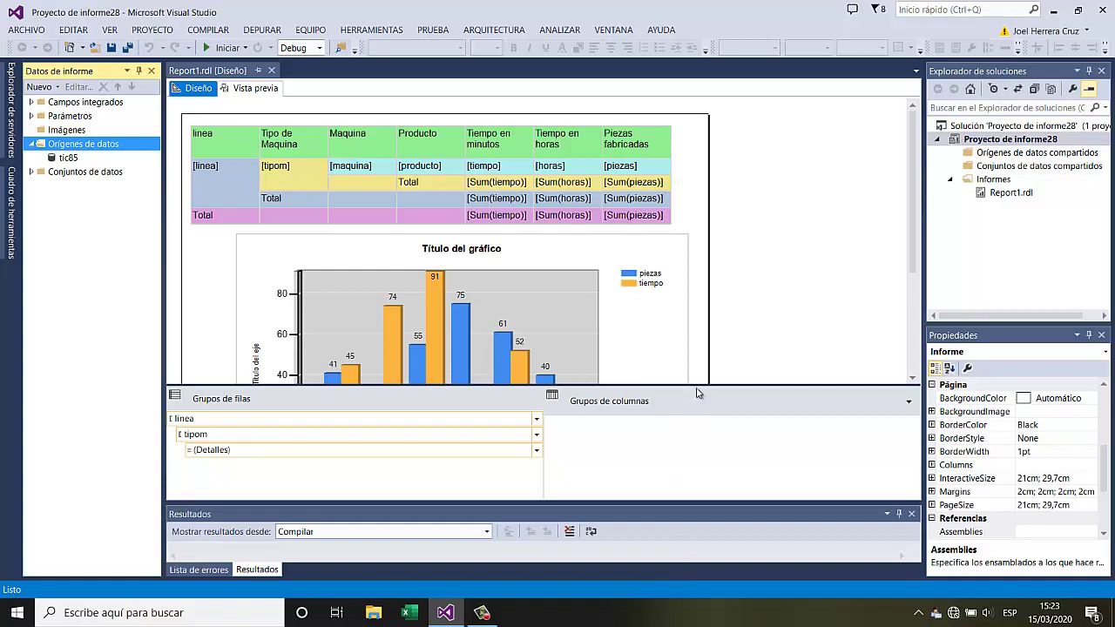
Enlarge the report design area by shrinking the row and column groups pane and narrowing the solution explorer and properties panes
{"action": "left_click_drag", "start_coordinate": [697, 388], "coordinate": [697, 445]}
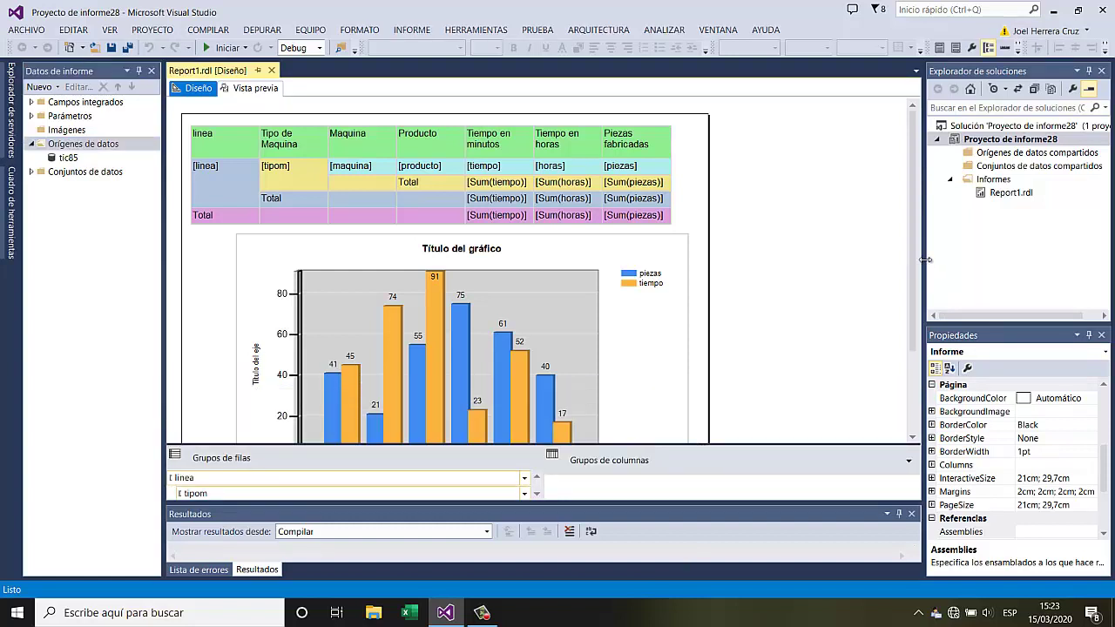
{"action": "left_click_drag", "start_coordinate": [944, 255], "coordinate": [996, 259]}
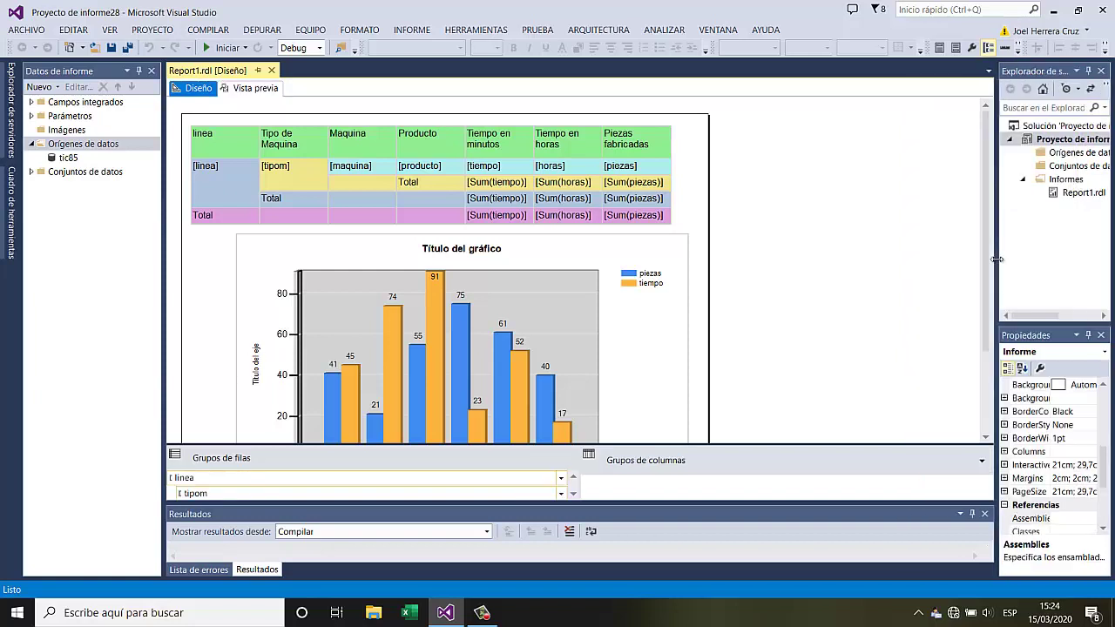
{"action": "left_click_drag", "start_coordinate": [996, 259], "coordinate": [1006, 259]}
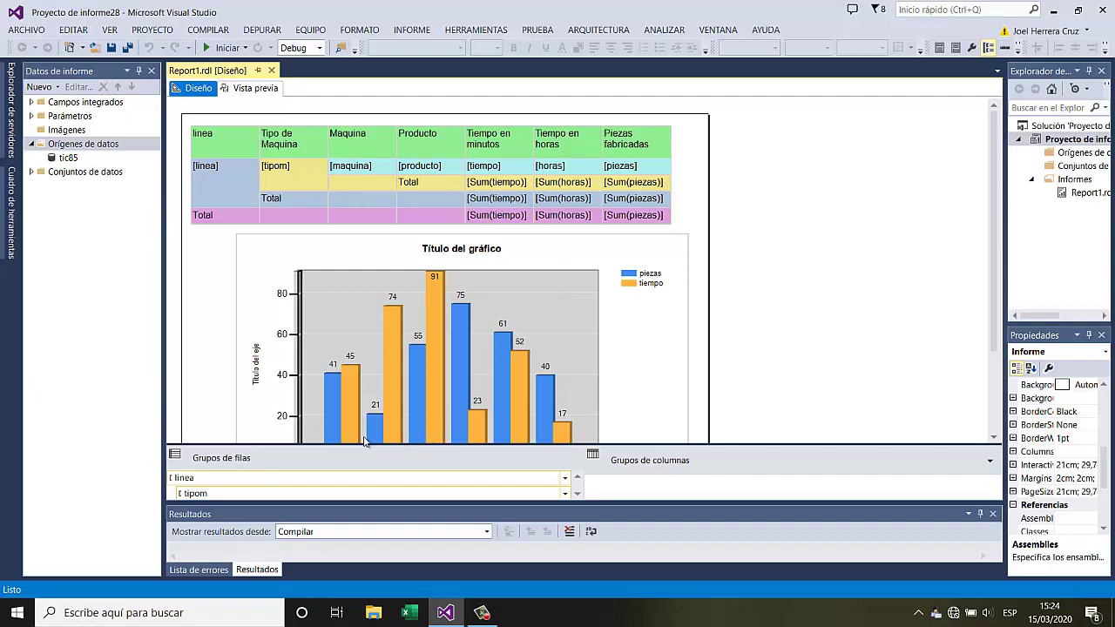
Open the report preview and set the start date parameter to 01/12/2019
{"action": "left_click", "coordinate": [255, 88]}
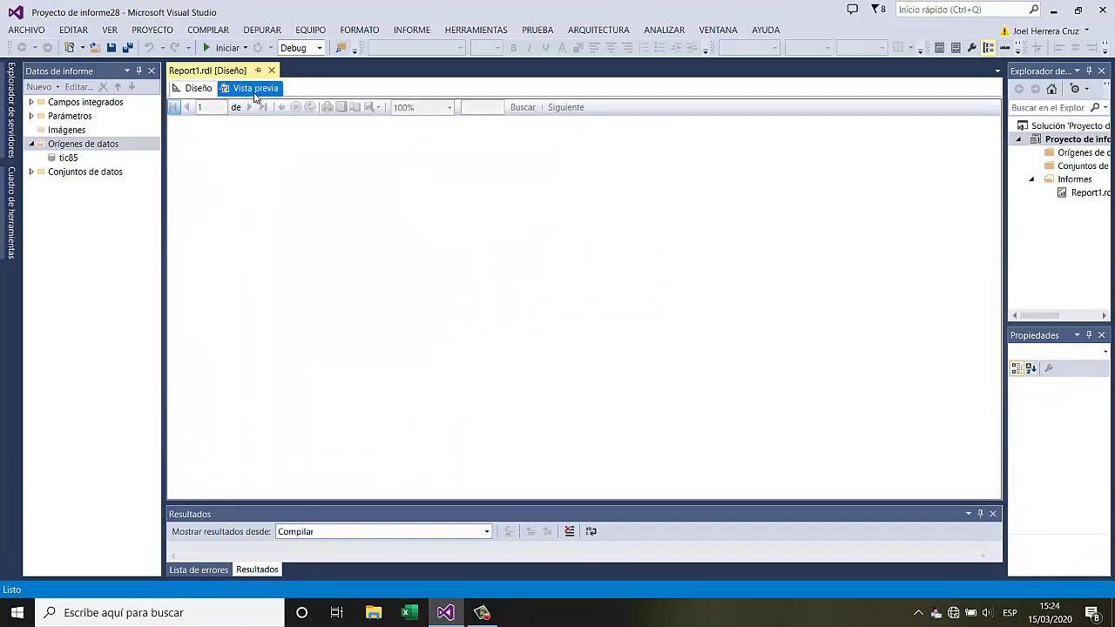
{"action": "left_click", "coordinate": [382, 108]}
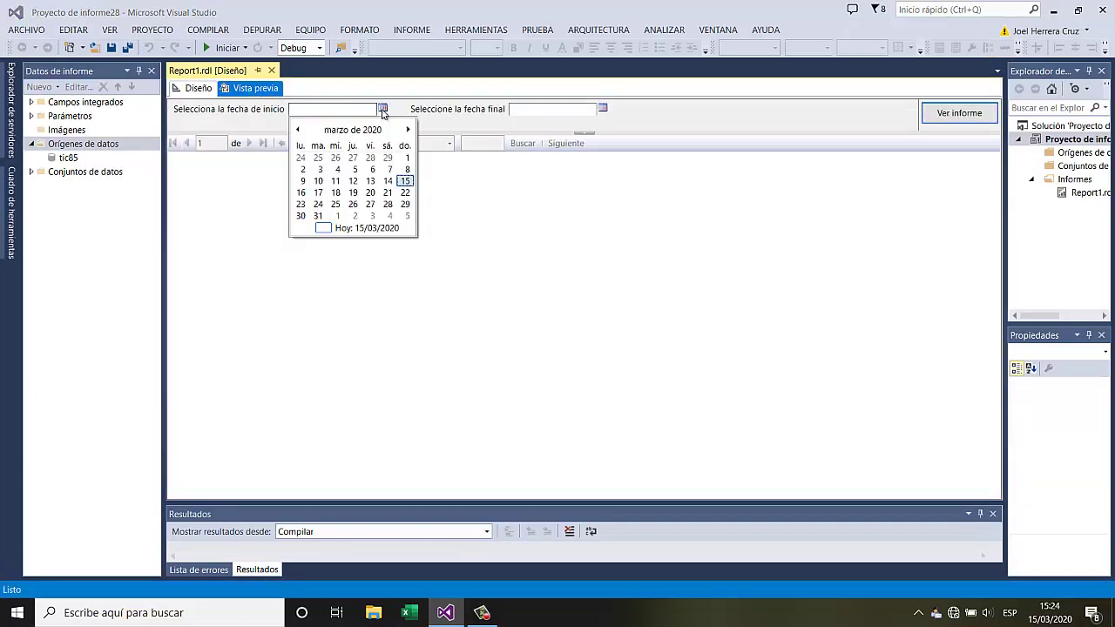
{"action": "left_click", "coordinate": [297, 130]}
{"action": "left_click", "coordinate": [297, 130]}
{"action": "left_click", "coordinate": [297, 130]}
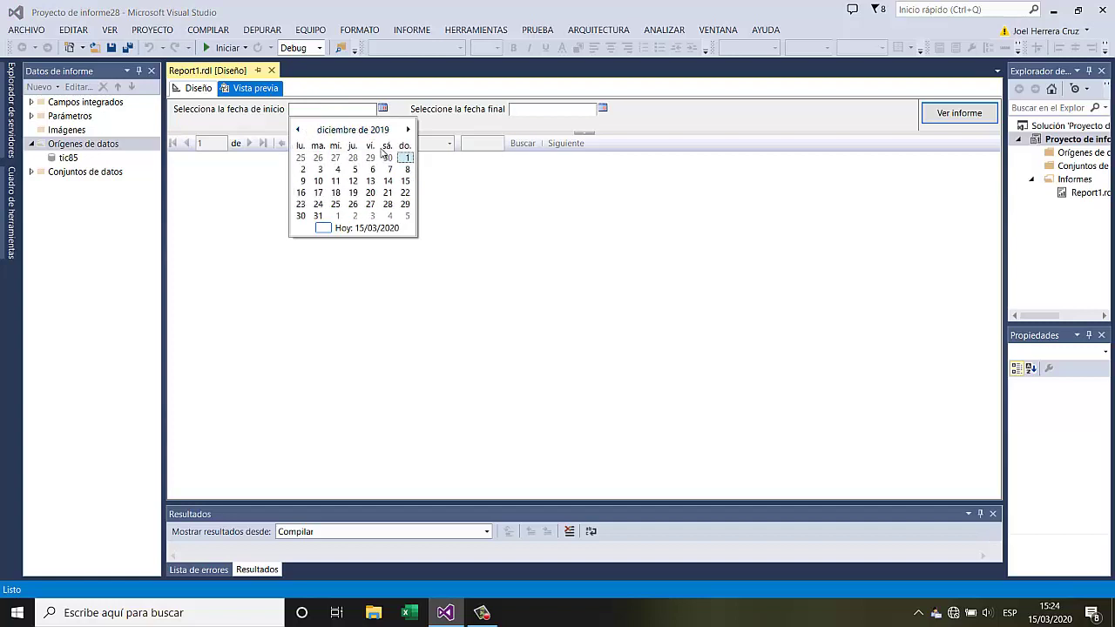
{"action": "left_click", "coordinate": [405, 158]}
Set the final date parameter to 31/12/2020 and run the report
{"action": "left_click", "coordinate": [602, 108]}
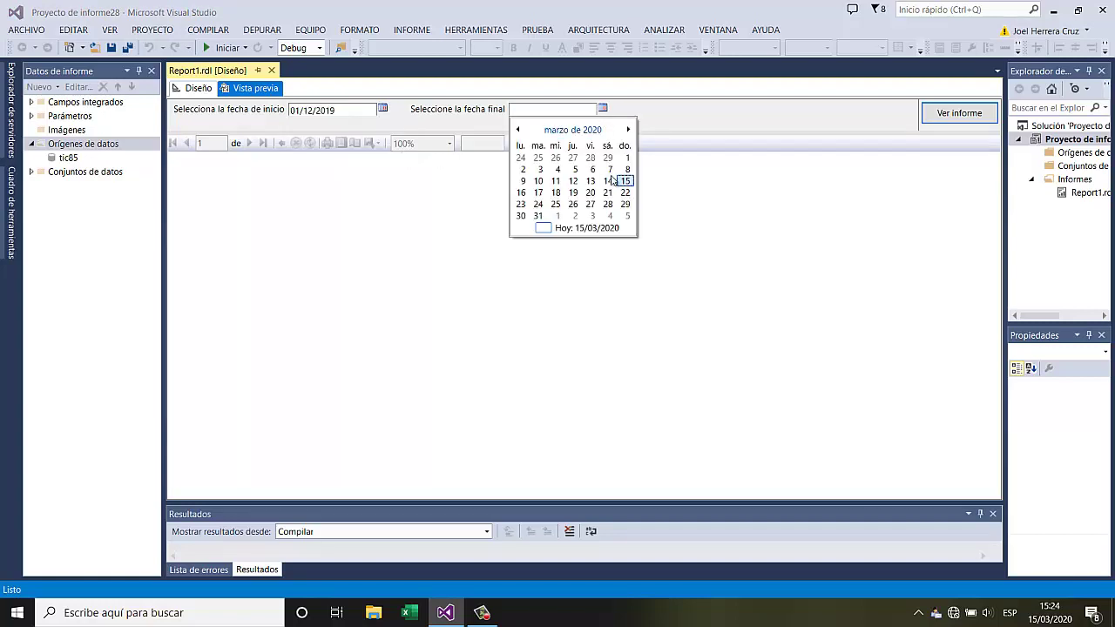
{"action": "left_click", "coordinate": [628, 129]}
{"action": "left_click", "coordinate": [628, 129]}
{"action": "left_click", "coordinate": [628, 129]}
{"action": "left_click", "coordinate": [628, 129]}
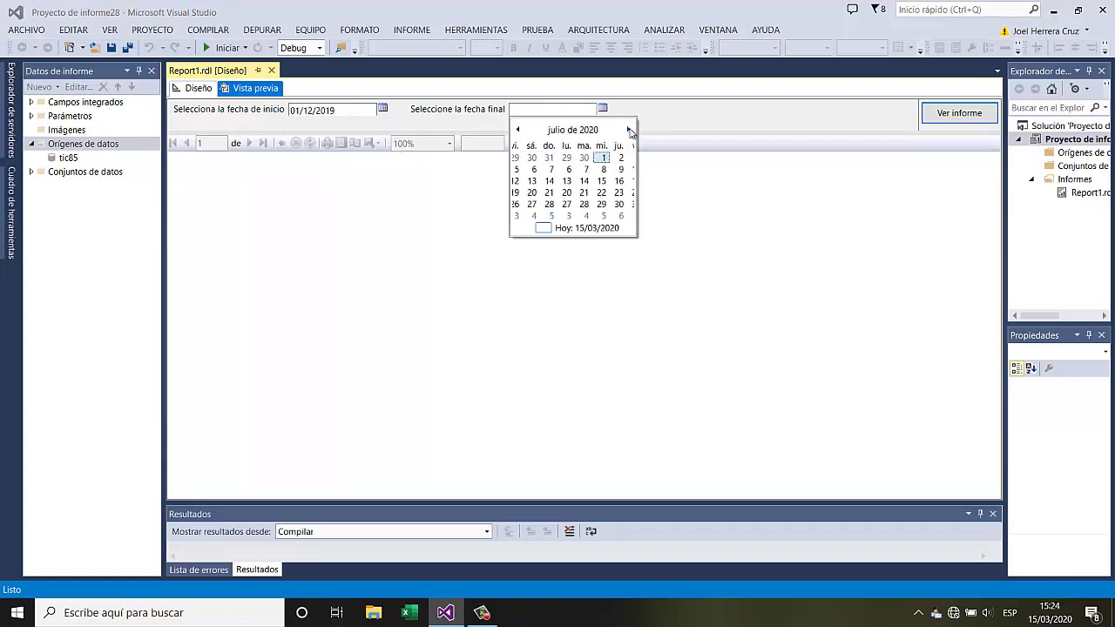
{"action": "left_click", "coordinate": [628, 128]}
{"action": "left_click", "coordinate": [628, 129]}
{"action": "left_click", "coordinate": [628, 128]}
{"action": "left_click", "coordinate": [628, 129]}
{"action": "left_click", "coordinate": [628, 129]}
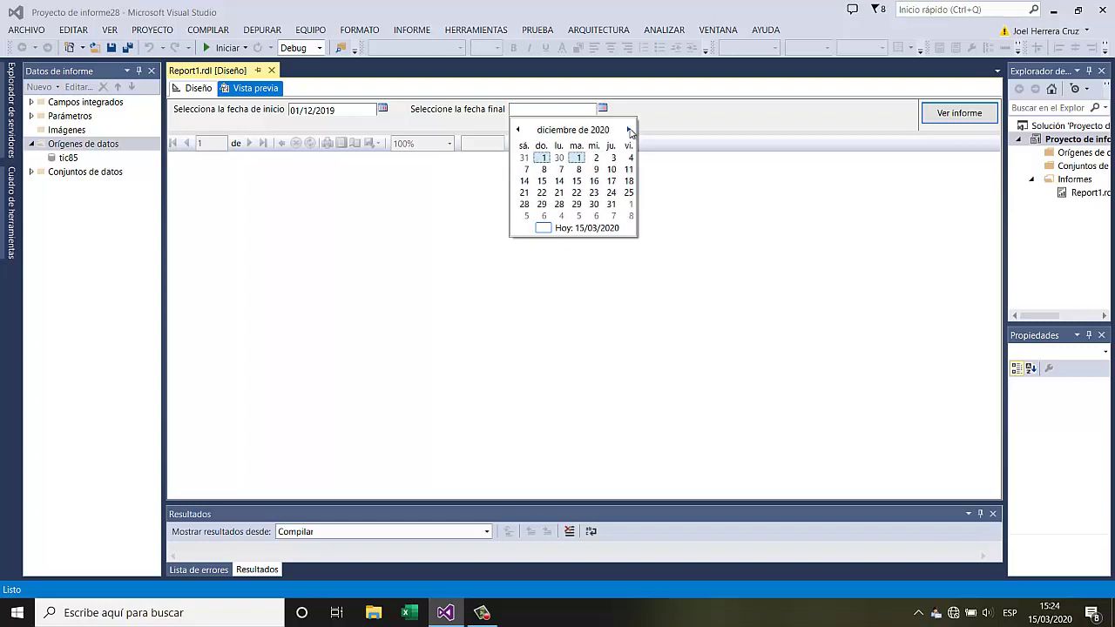
{"action": "left_click", "coordinate": [590, 206]}
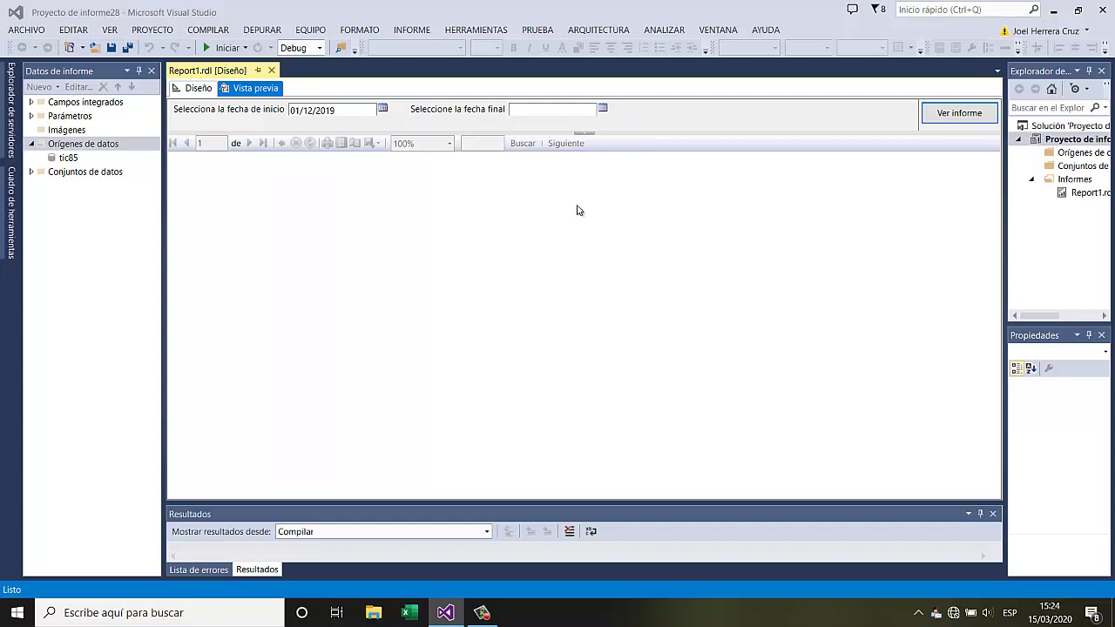
{"action": "left_click", "coordinate": [923, 113]}
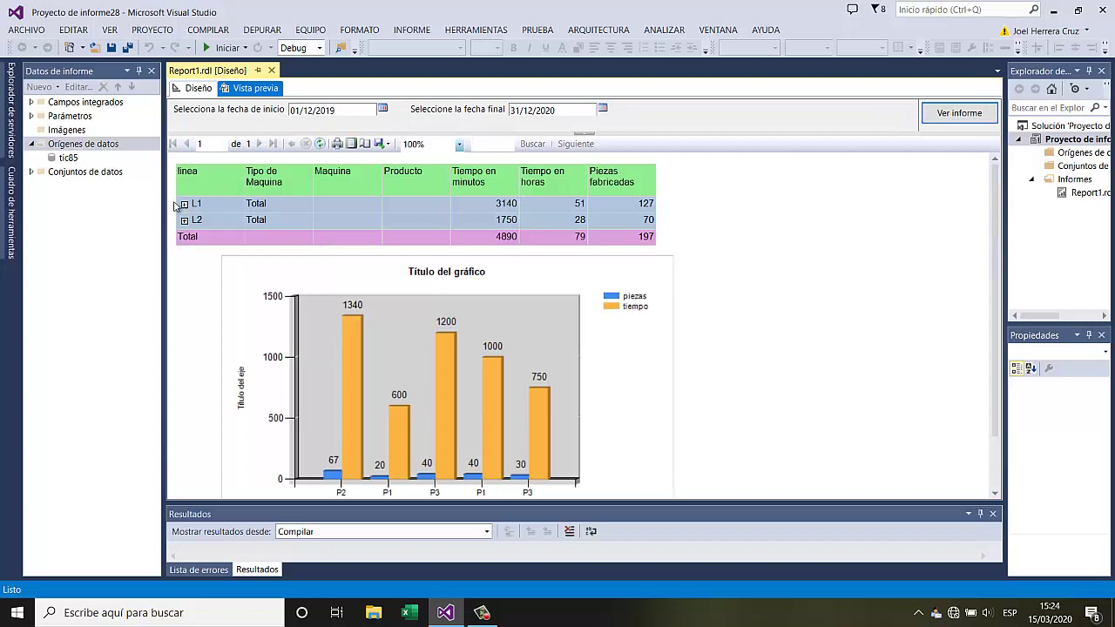
Expand line L1 with its HRD machine type and line L2 with its NUG machine type to examine the detail rows
{"action": "left_click", "coordinate": [184, 203]}
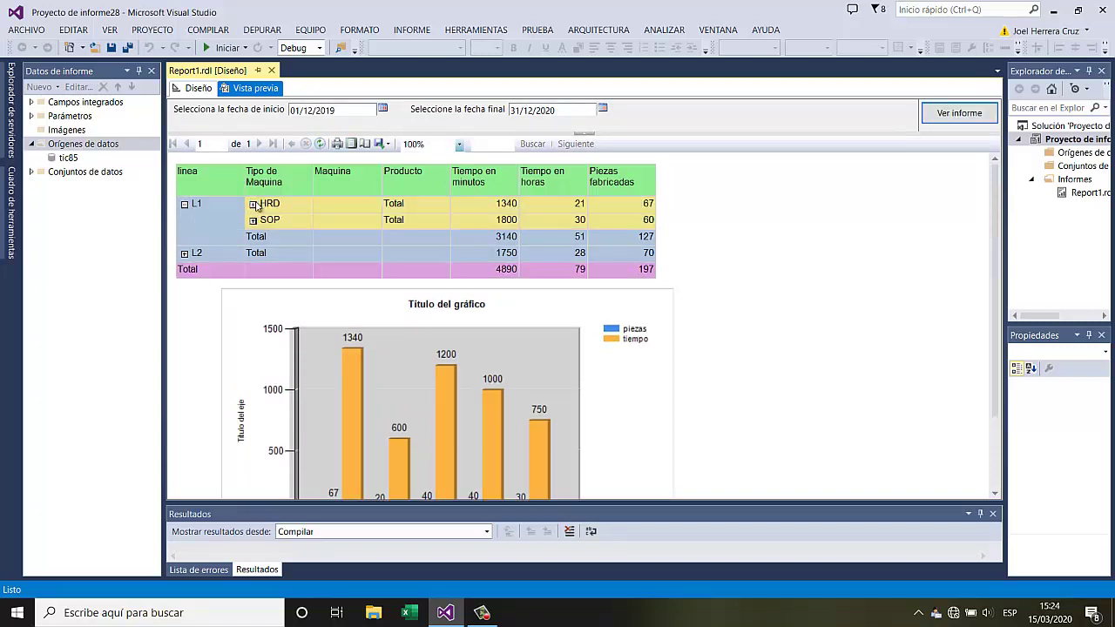
{"action": "left_click", "coordinate": [253, 204]}
{"action": "scroll", "coordinate": [350, 314], "scroll_direction": "down", "scroll_amount": 2}
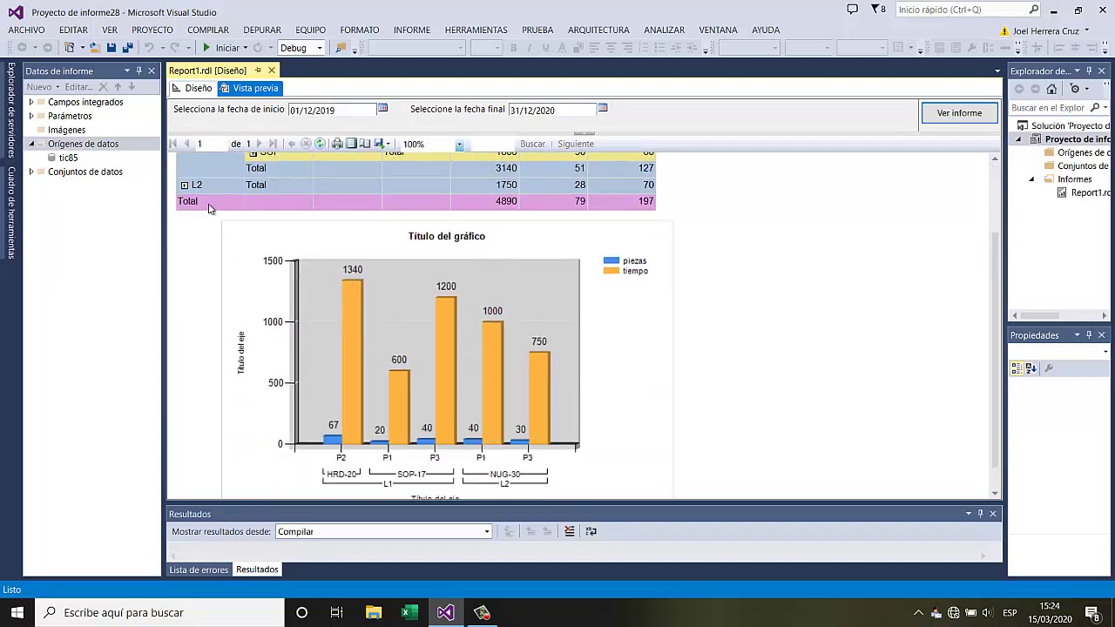
{"action": "left_click", "coordinate": [183, 185]}
{"action": "left_click", "coordinate": [252, 184]}
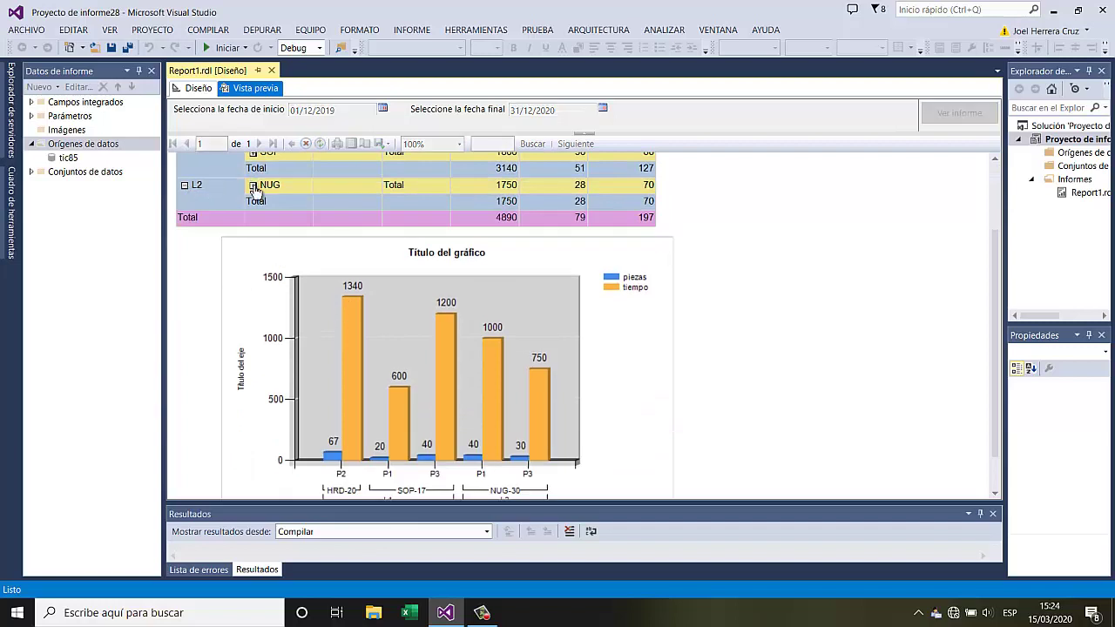
{"action": "scroll", "coordinate": [351, 340], "scroll_direction": "up", "scroll_amount": 2}
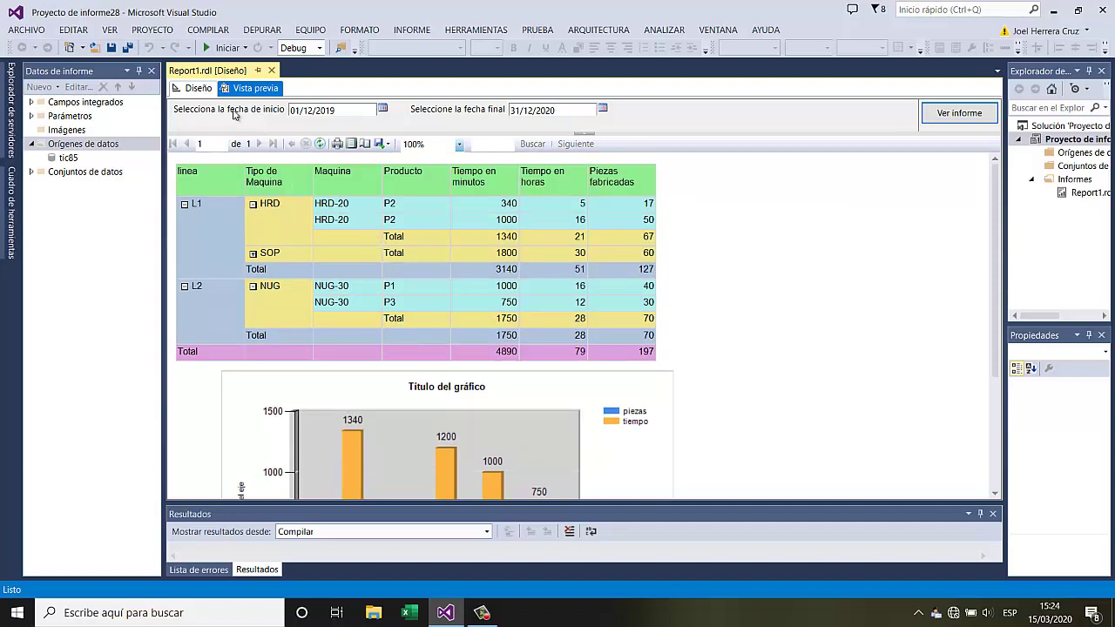
Return the report to design view, then open Reporting Services Configuration Manager and connect to the SQLEXPRESS report server instance
{"action": "left_click", "coordinate": [198, 90]}
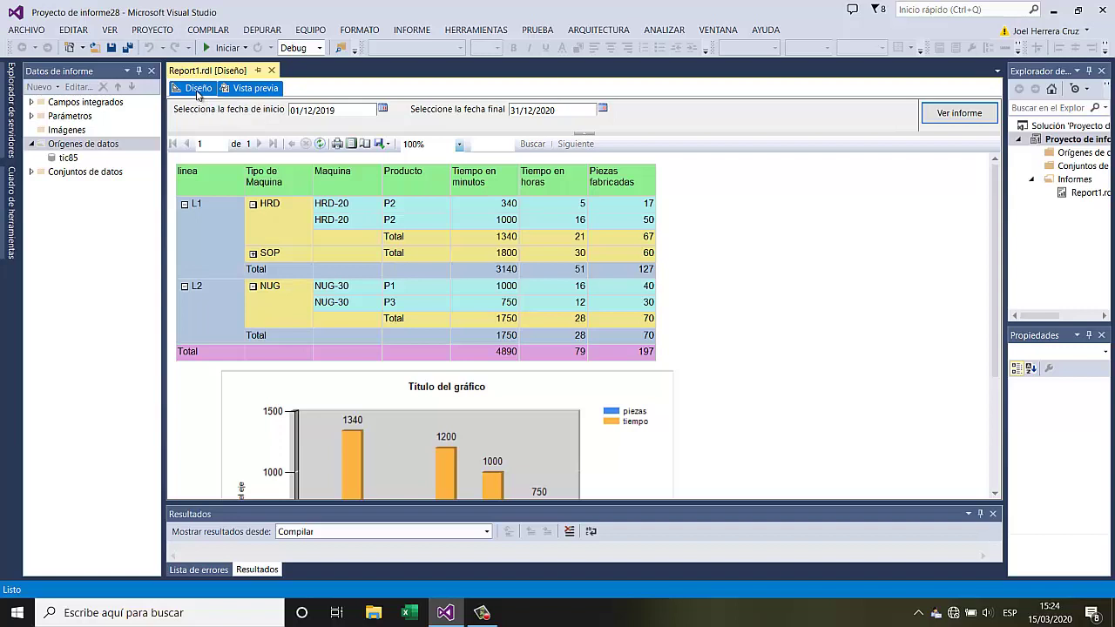
{"action": "left_click", "coordinate": [116, 614]}
{"action": "type", "text": "repo"}
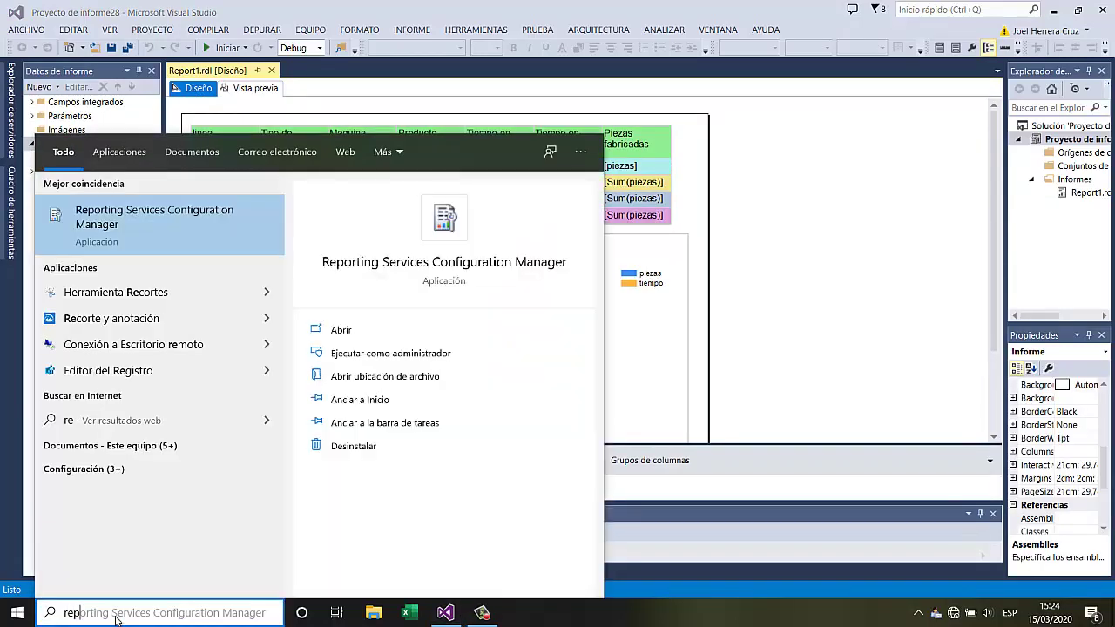
{"action": "left_click", "coordinate": [124, 217]}
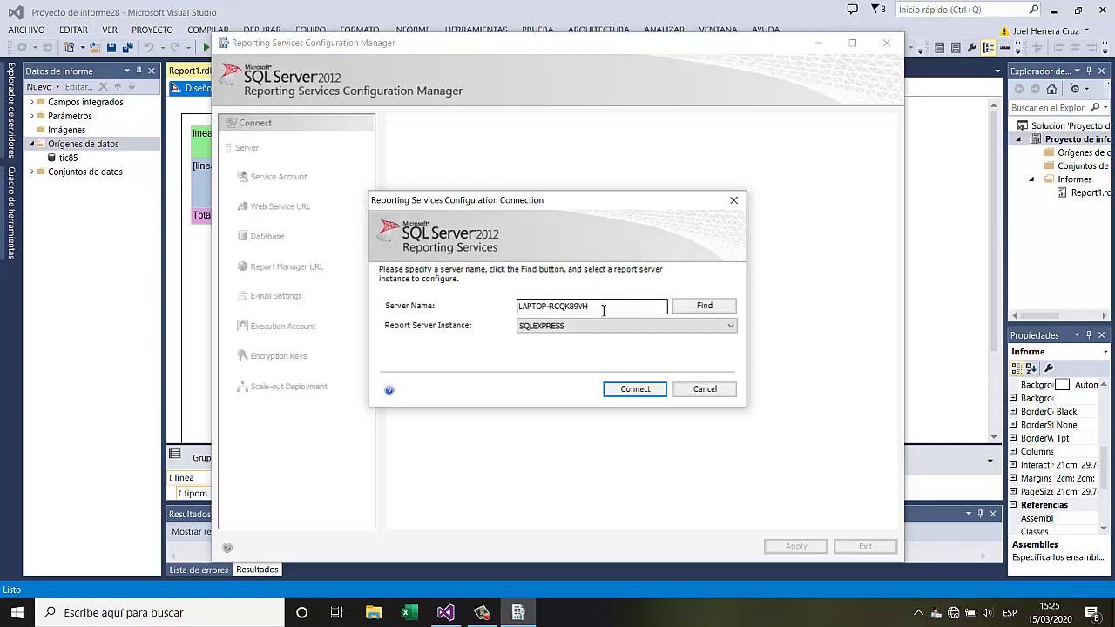
{"action": "left_click_drag", "start_coordinate": [603, 309], "coordinate": [507, 305]}
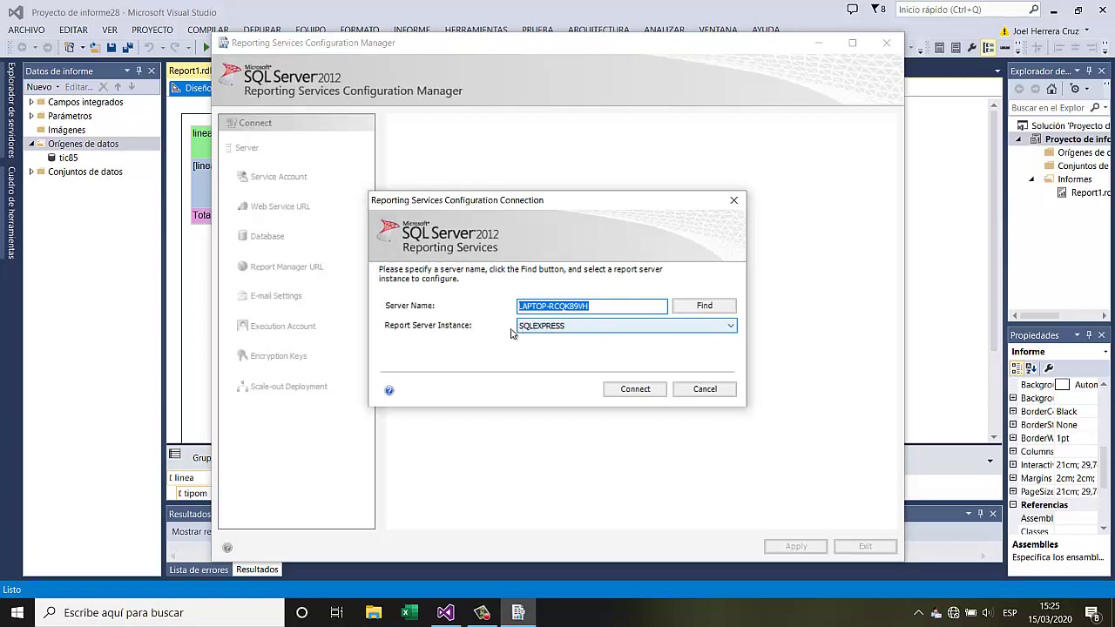
{"action": "left_click", "coordinate": [625, 391]}
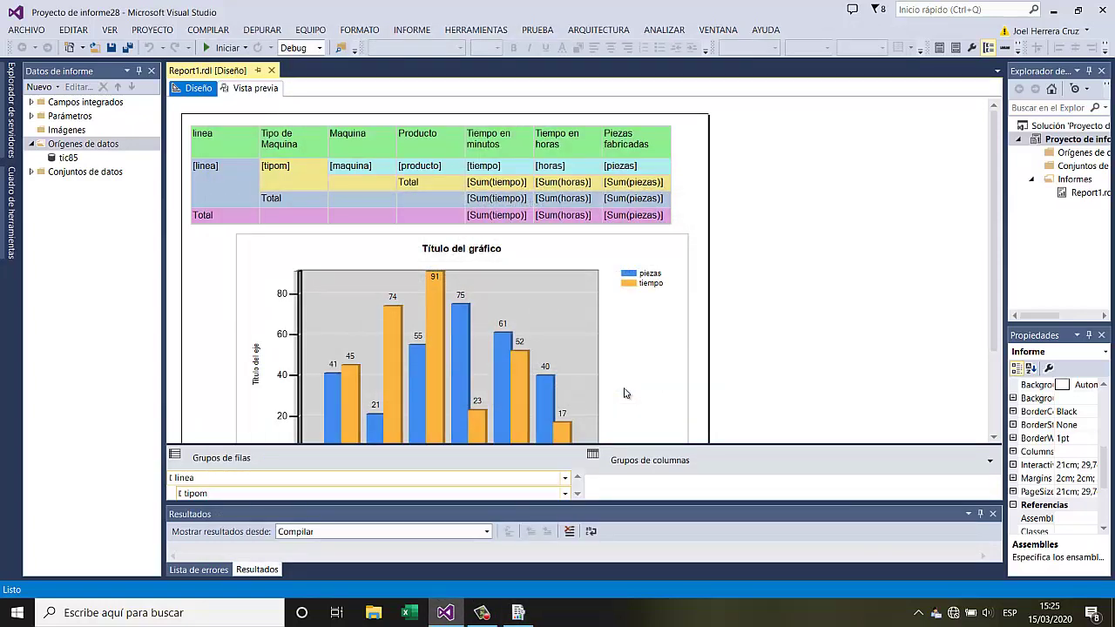
{"action": "left_click", "coordinate": [520, 611]}
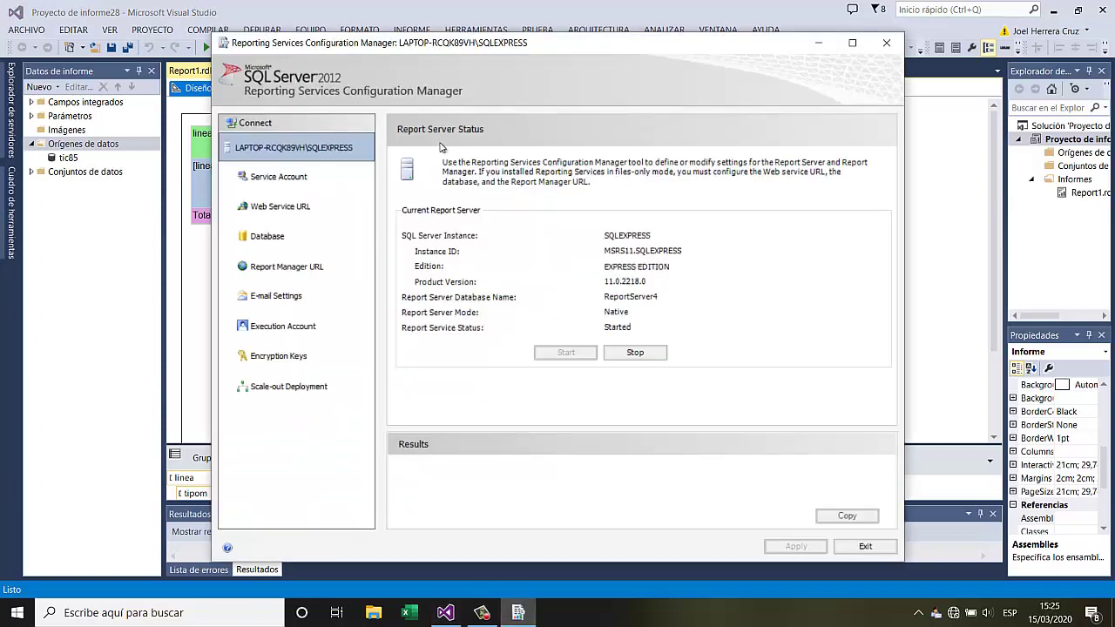
{"action": "mouse_move", "coordinate": [453, 49]}
{"action": "left_mouse_down"}
{"action": "mouse_move", "coordinate": [456, 20]}
{"action": "mouse_move", "coordinate": [446, 37]}
{"action": "left_mouse_up"}
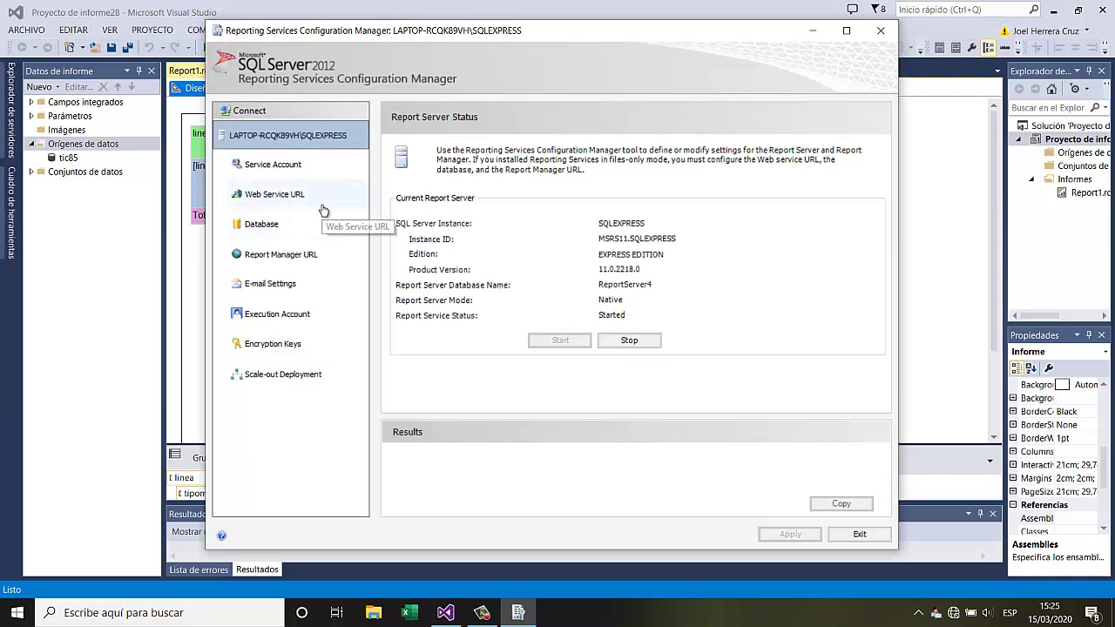
Review the report server's Web Service URL, Database and Report Manager URL settings
{"action": "left_click", "coordinate": [277, 193]}
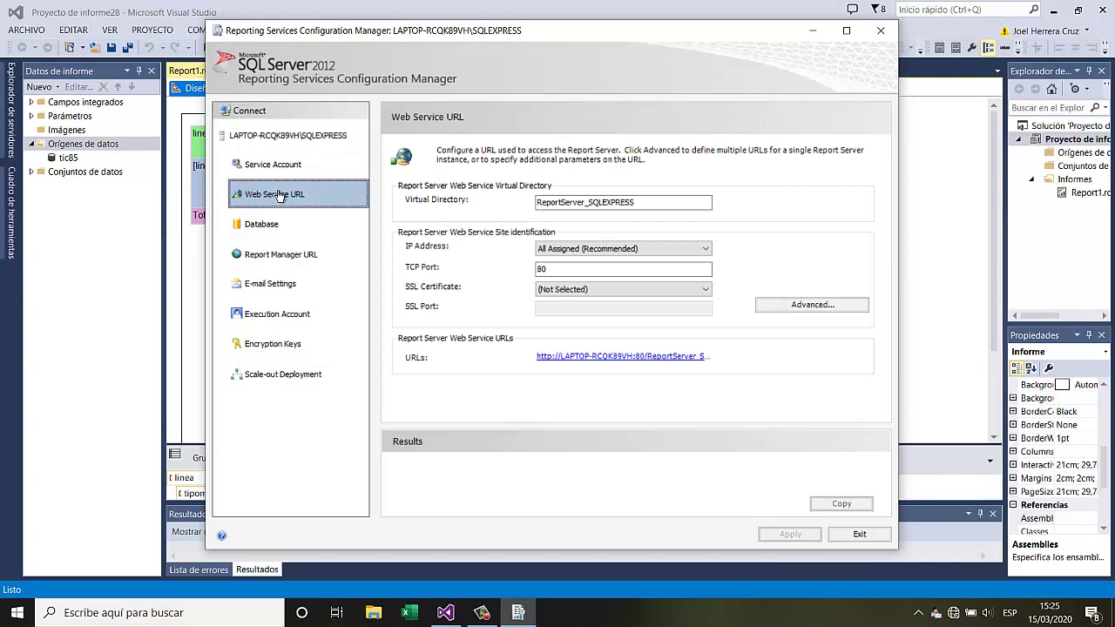
{"action": "left_click", "coordinate": [277, 225]}
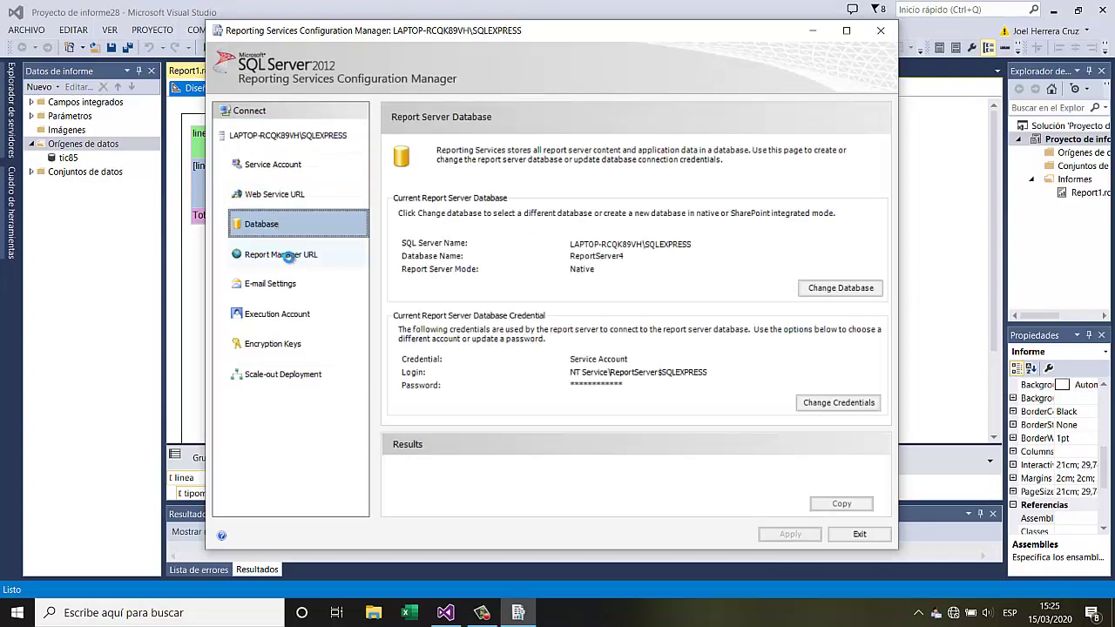
{"action": "left_click", "coordinate": [288, 260]}
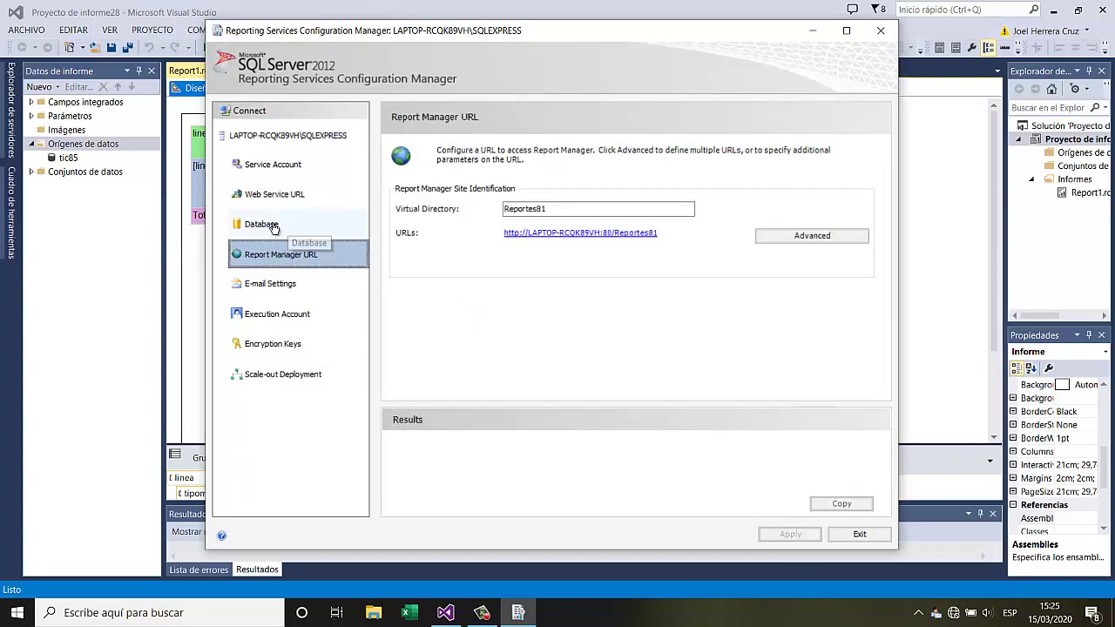
Start changing the report server database, choosing to create a new one, and proceed to the database server connection settings
{"action": "left_click", "coordinate": [274, 229]}
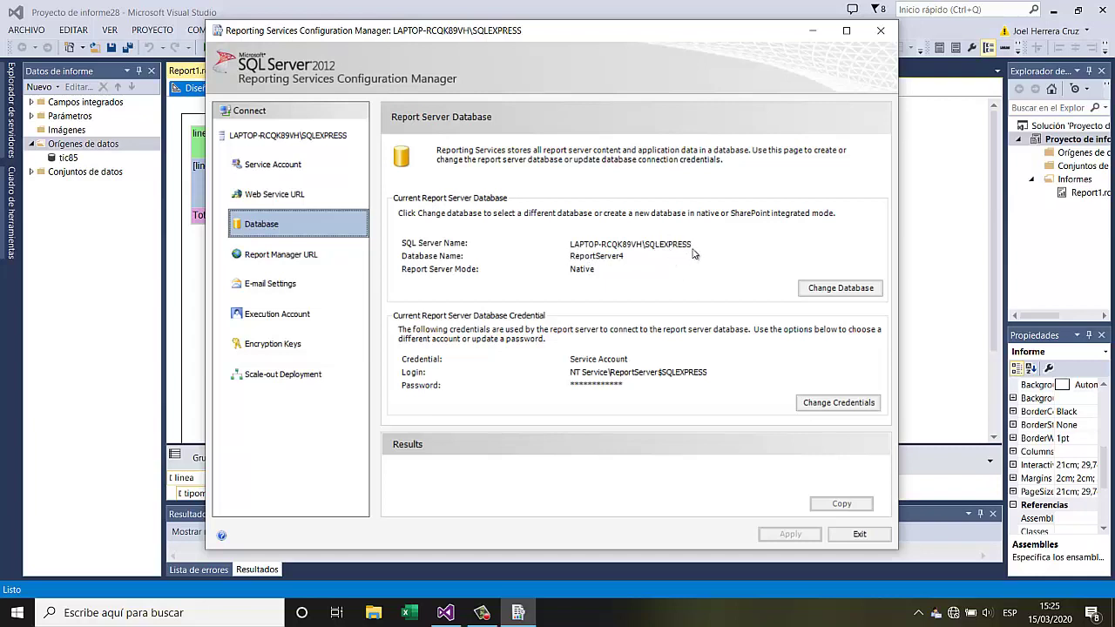
{"action": "left_click", "coordinate": [823, 290]}
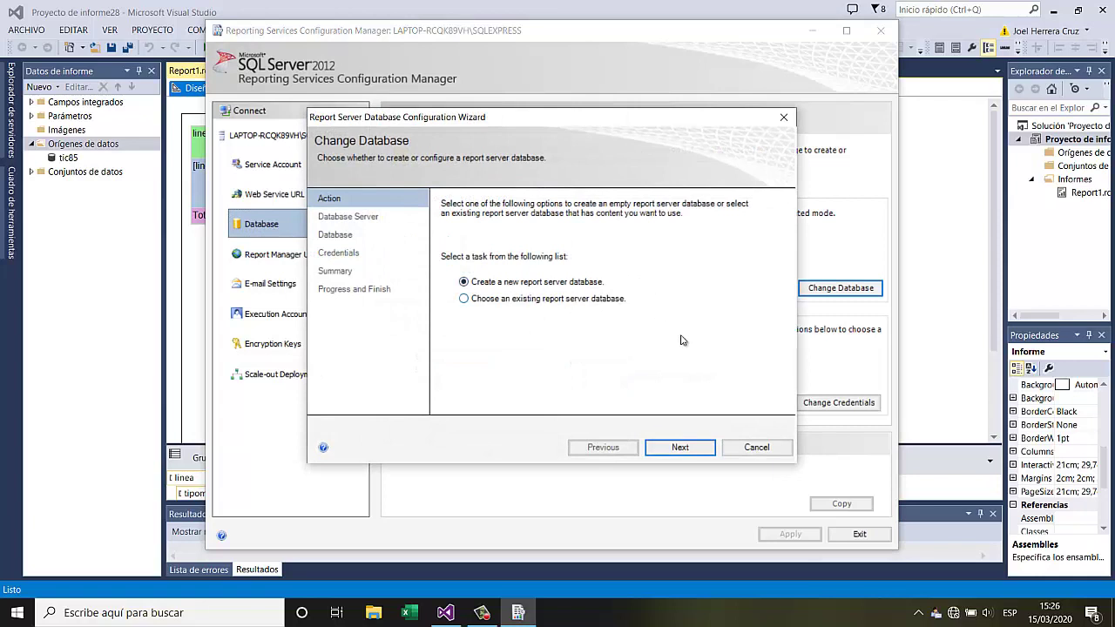
{"action": "left_click", "coordinate": [682, 448]}
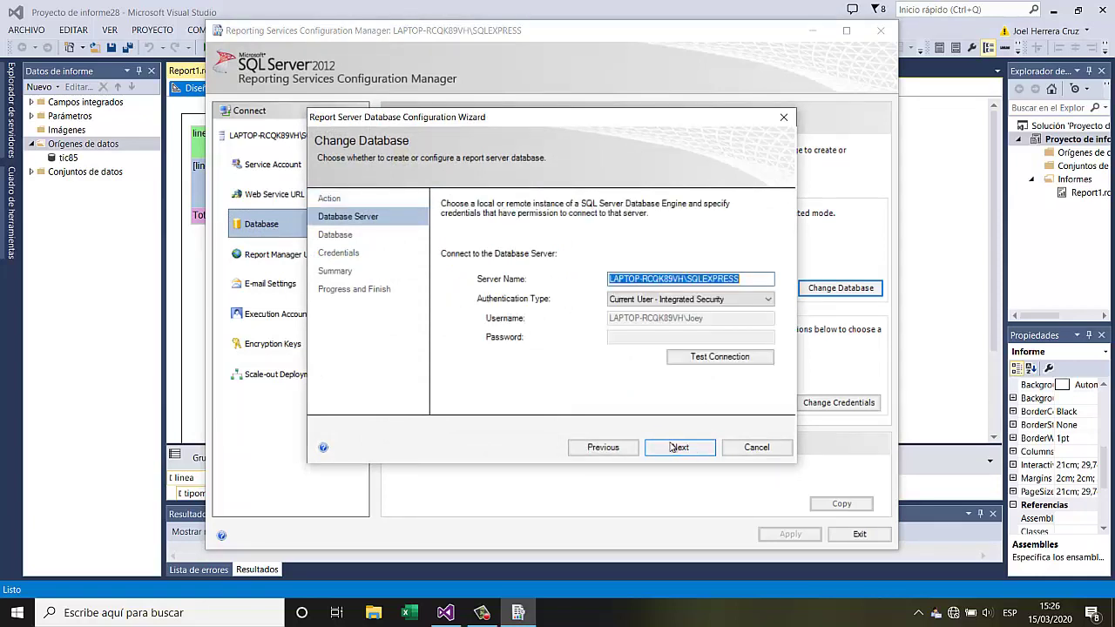
{"action": "left_click", "coordinate": [673, 301]}
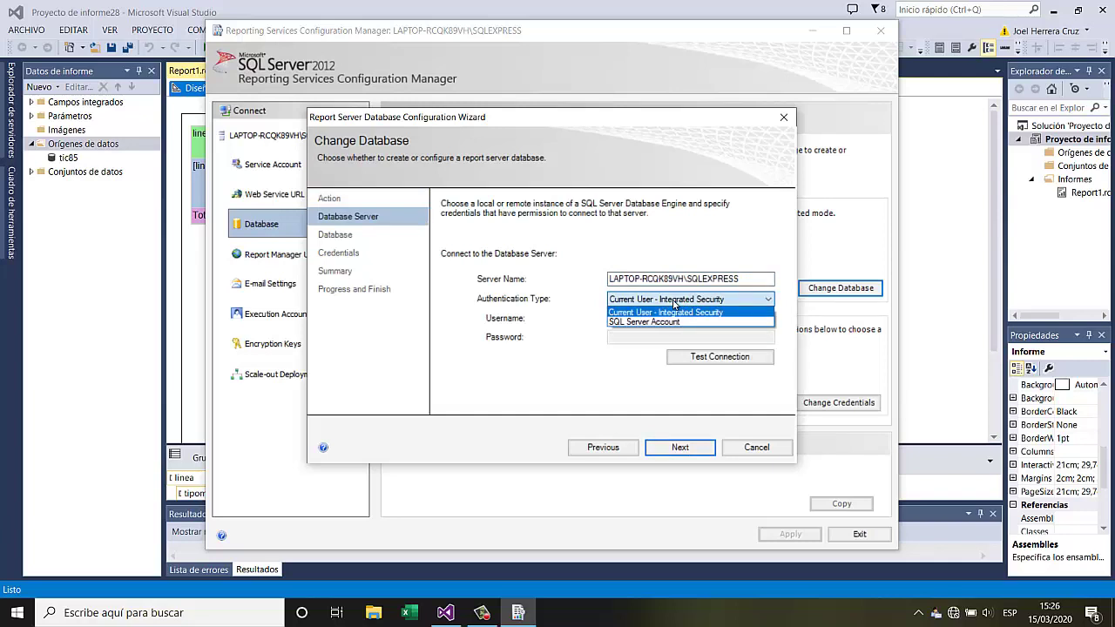
{"action": "left_click", "coordinate": [673, 312]}
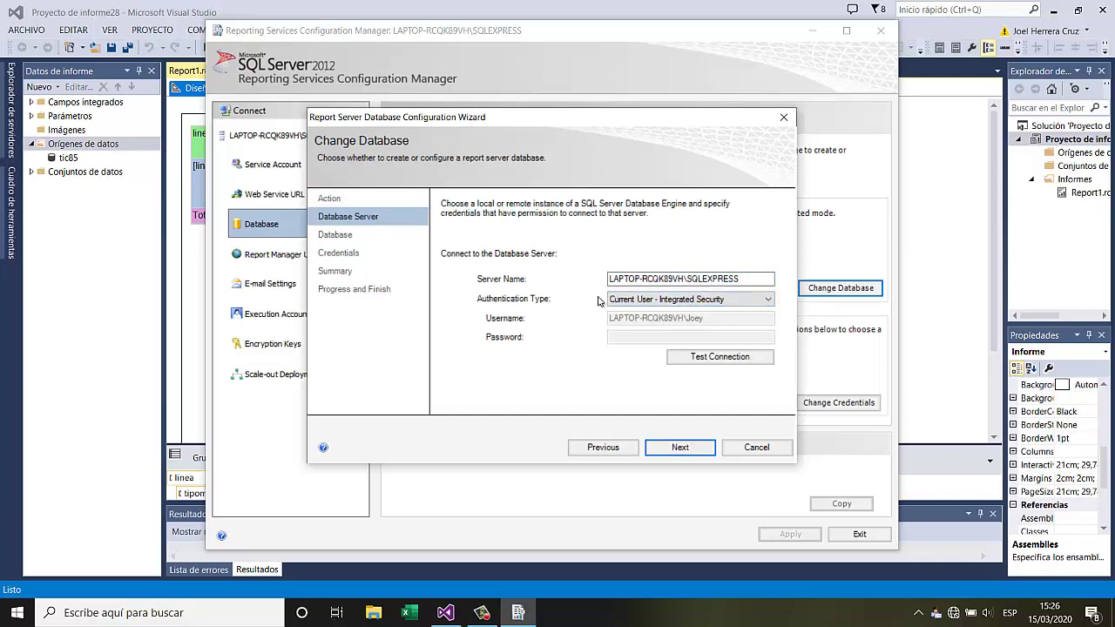
{"action": "left_click", "coordinate": [614, 300]}
{"action": "left_click", "coordinate": [614, 300]}
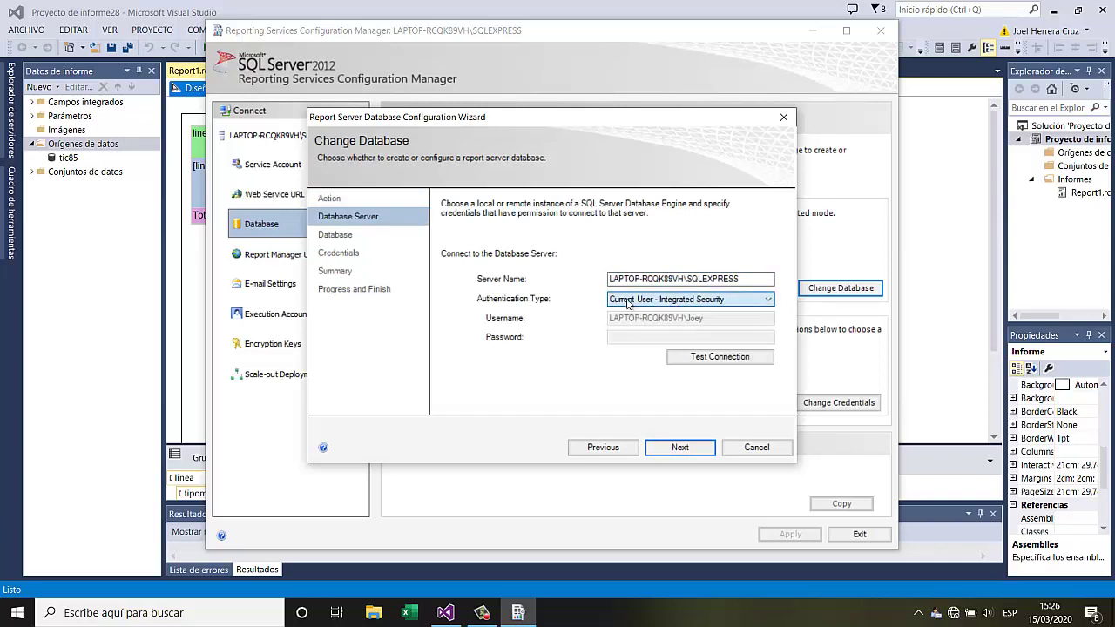
Set the authentication type to SQL Server Account with username sa and enter the account password
{"action": "left_click", "coordinate": [670, 300]}
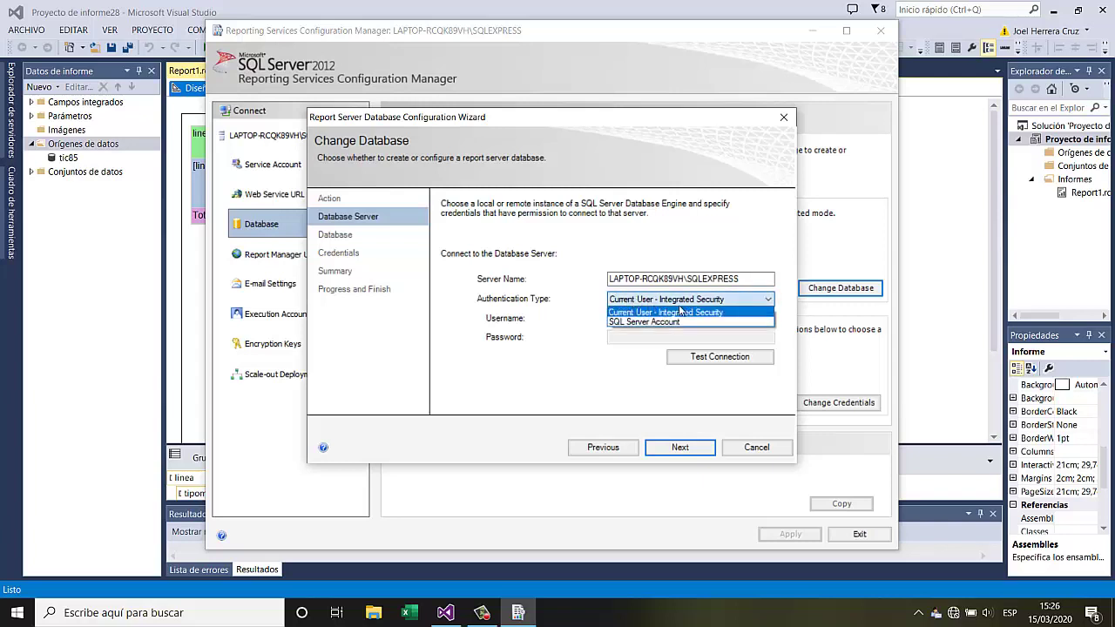
{"action": "left_click", "coordinate": [615, 322]}
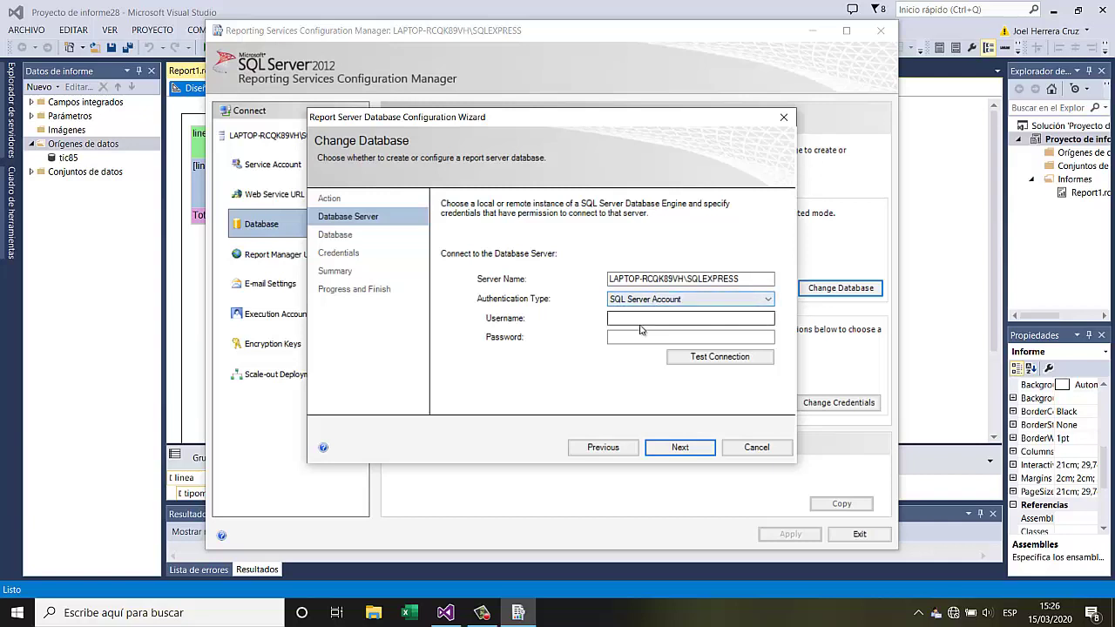
{"action": "left_click", "coordinate": [642, 319]}
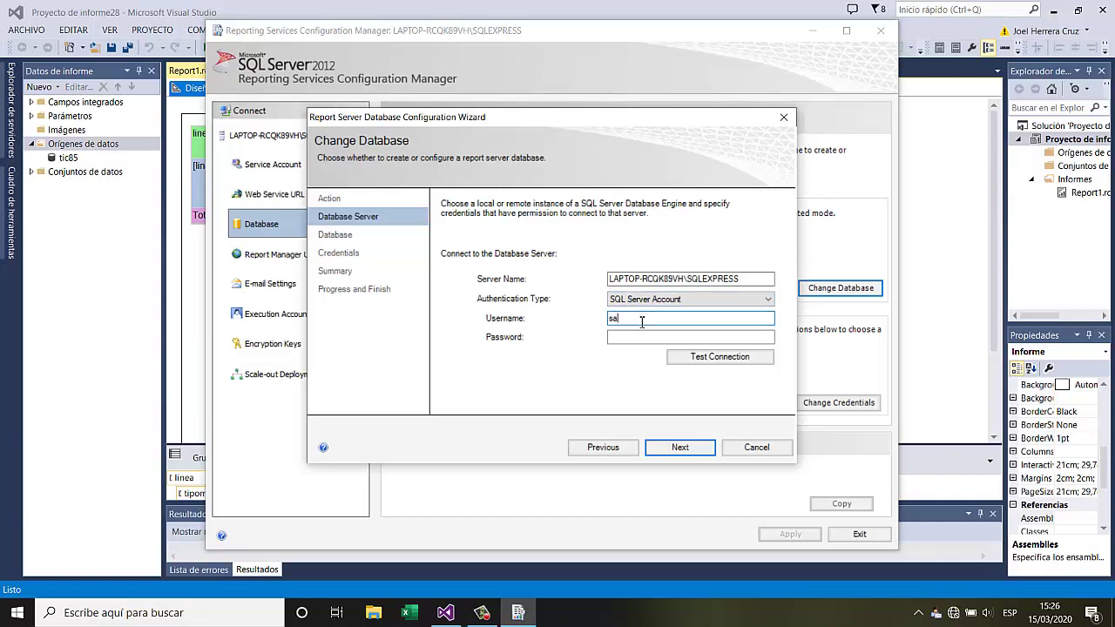
{"action": "left_click", "coordinate": [650, 337]}
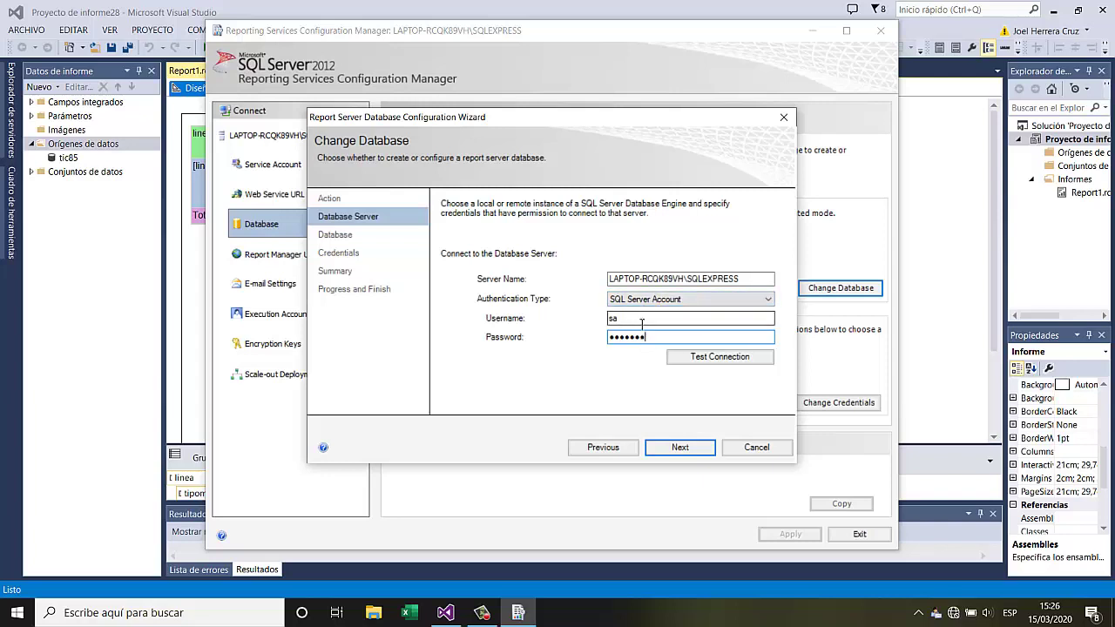
Switch the database server authentication to Current User - Integrated Security, test the connection, and proceed to the database settings
{"action": "left_click", "coordinate": [644, 301]}
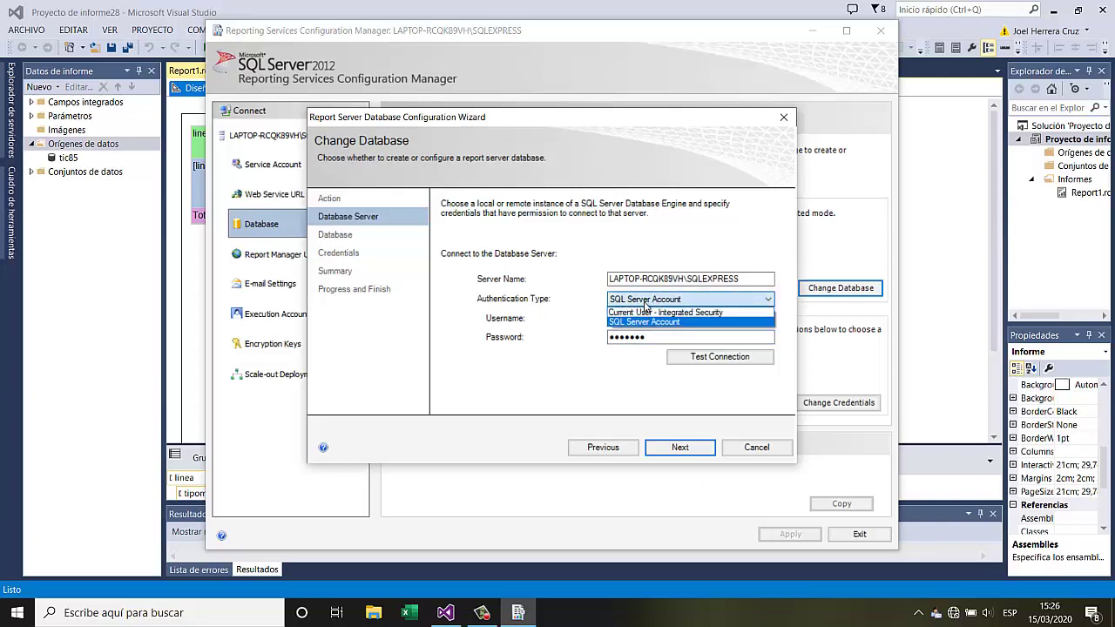
{"action": "left_click", "coordinate": [647, 312]}
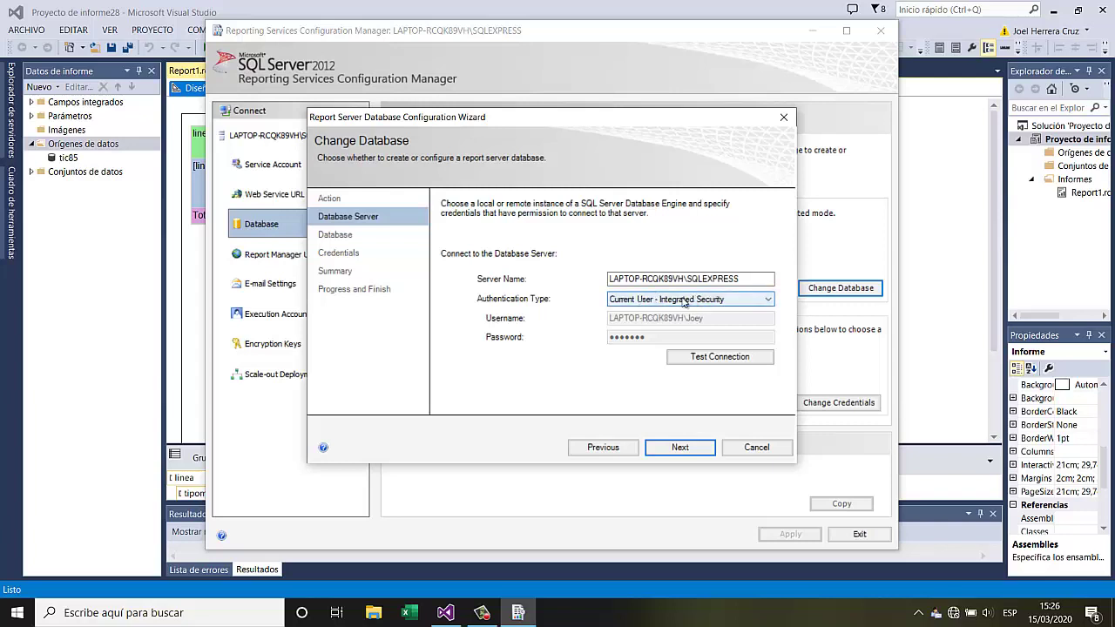
{"action": "left_click", "coordinate": [696, 358]}
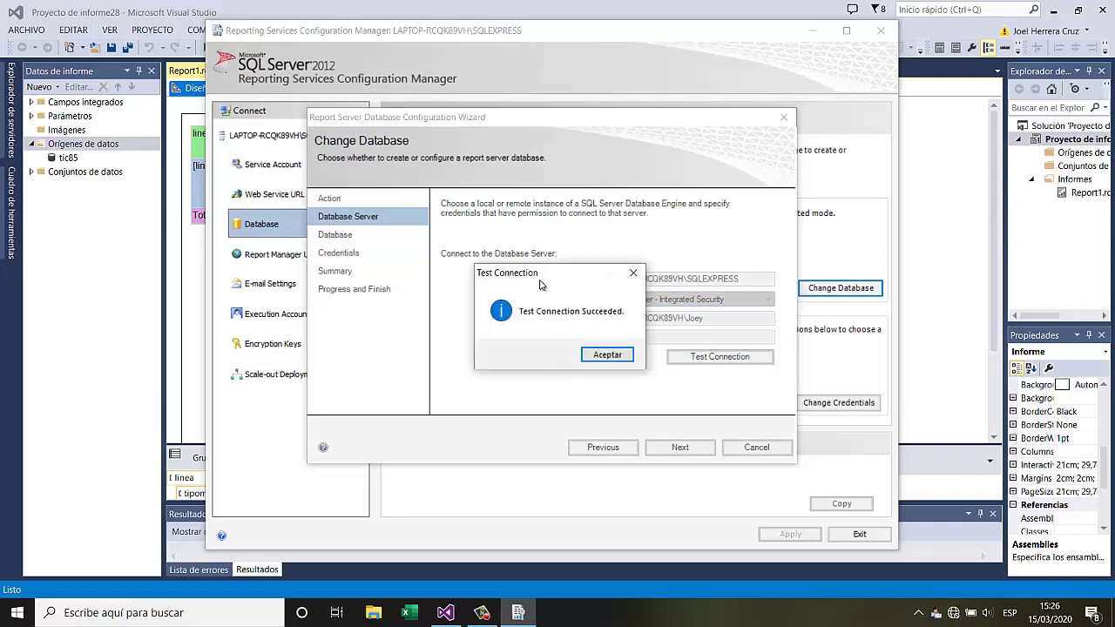
{"action": "left_click", "coordinate": [607, 357]}
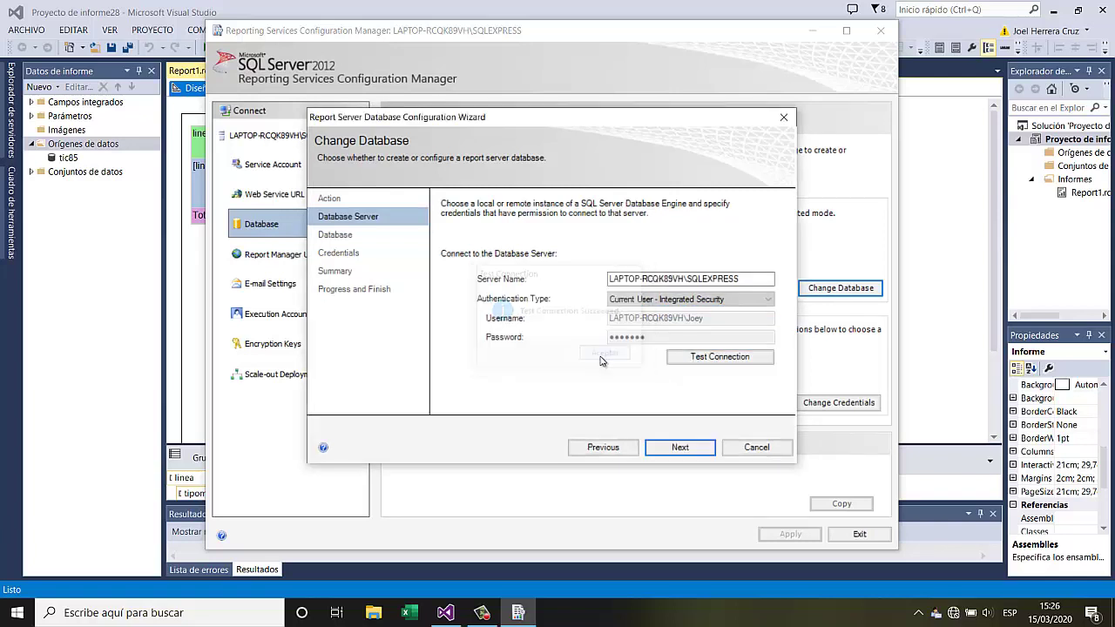
{"action": "left_click", "coordinate": [674, 451]}
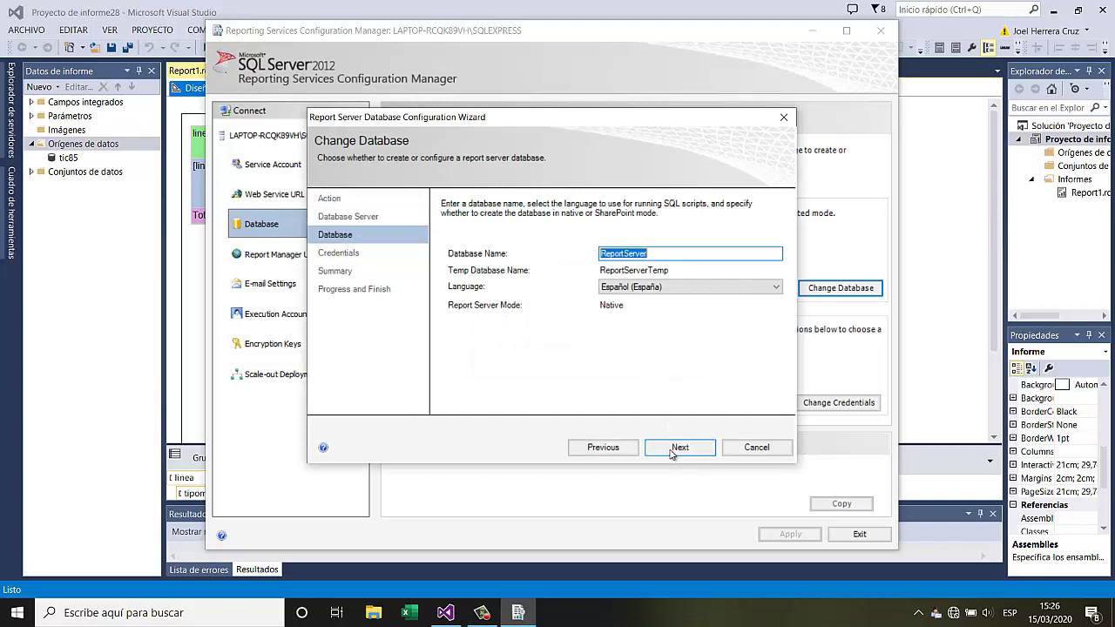
Name the new report server database ReportServercurso and proceed to the credentials settings
{"action": "left_click", "coordinate": [668, 257]}
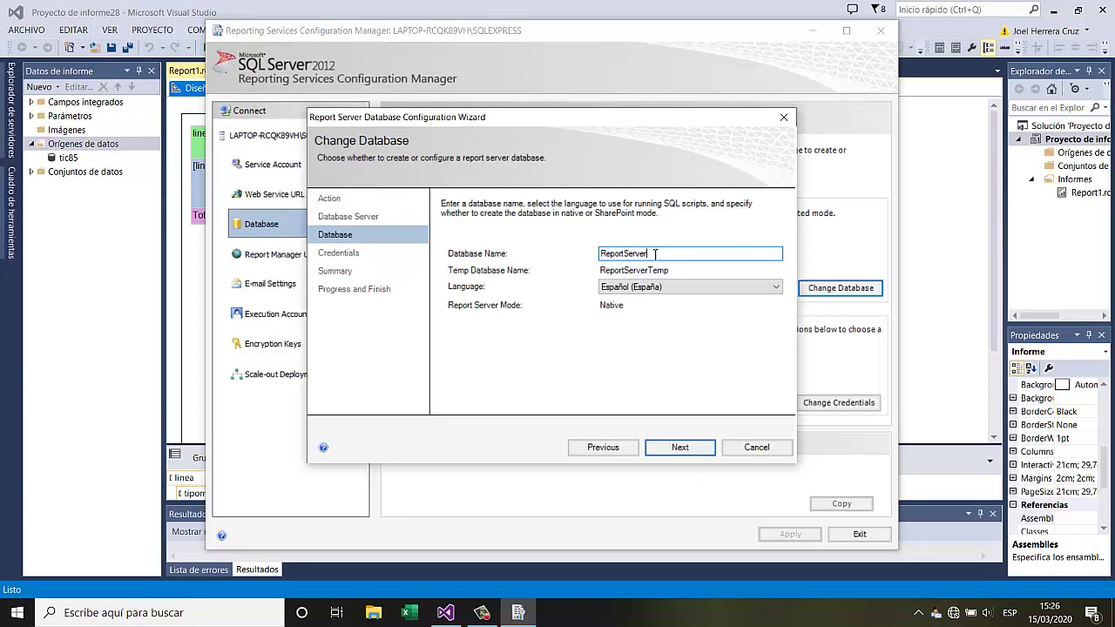
{"action": "type", "text": "curso"}
{"action": "left_click", "coordinate": [697, 451]}
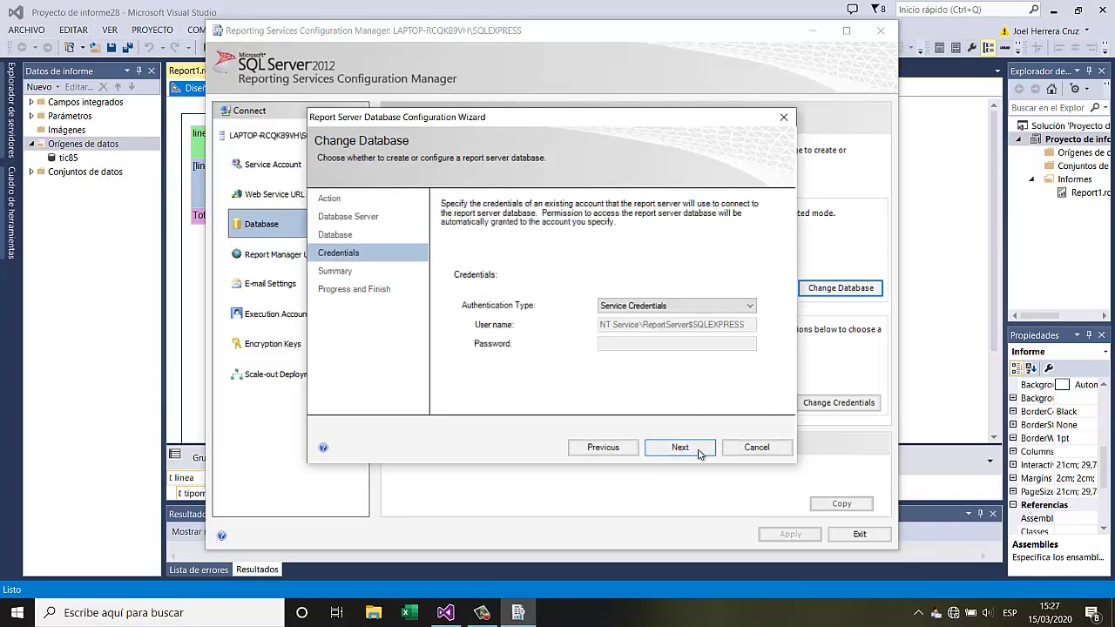
Try the SQL Server and Windows credential types for the report server connection, and return the authentication type to Service Credentials
{"action": "left_click", "coordinate": [745, 309]}
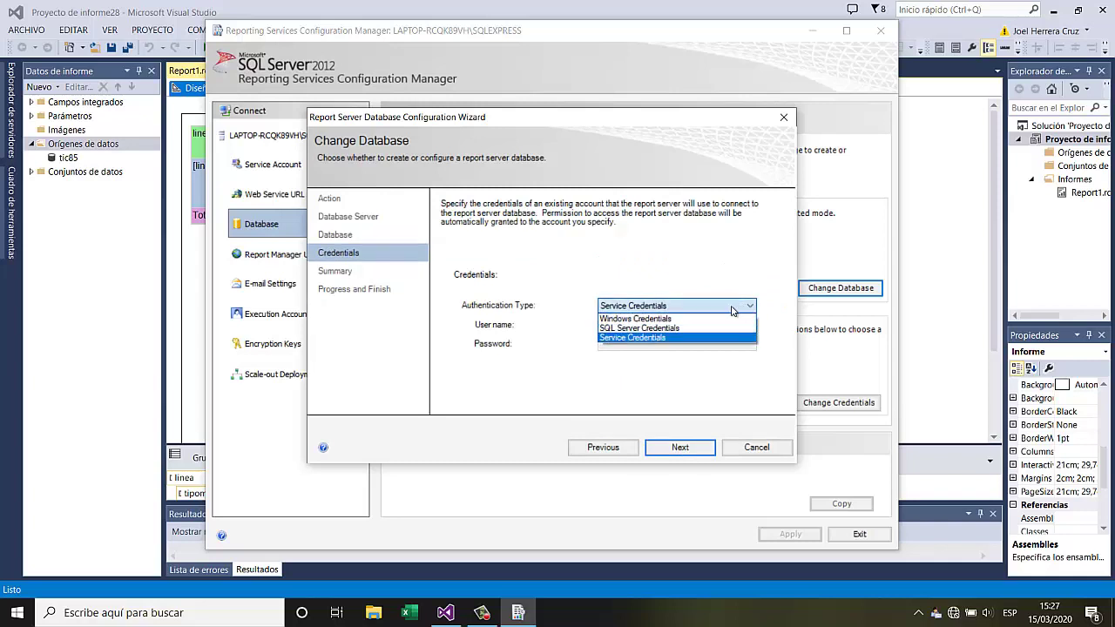
{"action": "left_click", "coordinate": [649, 329]}
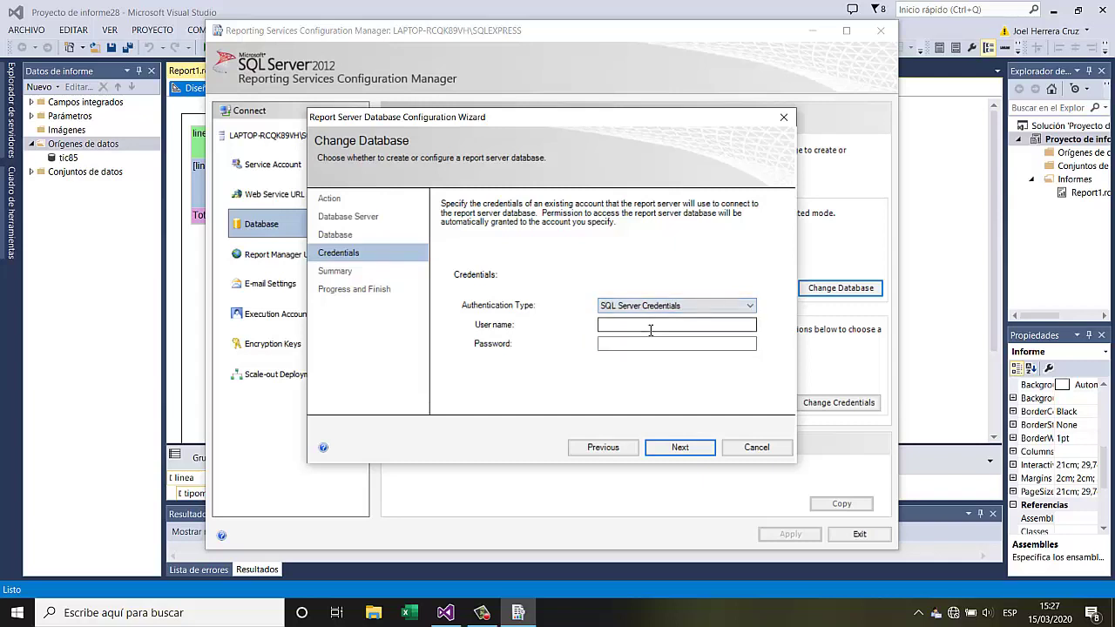
{"action": "left_click", "coordinate": [649, 304]}
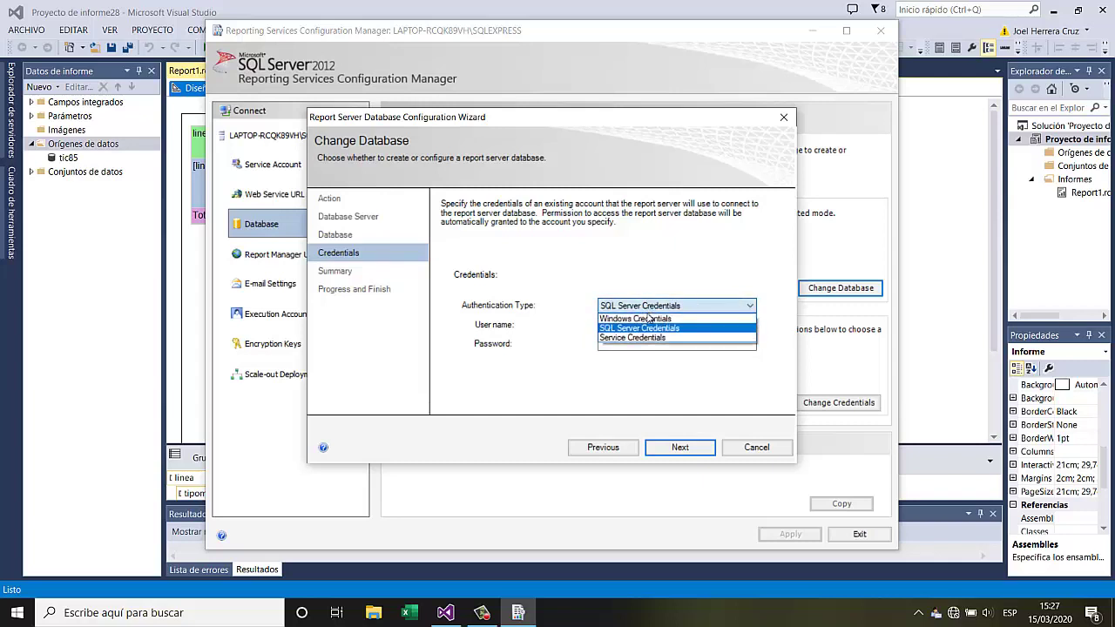
{"action": "left_click", "coordinate": [649, 318]}
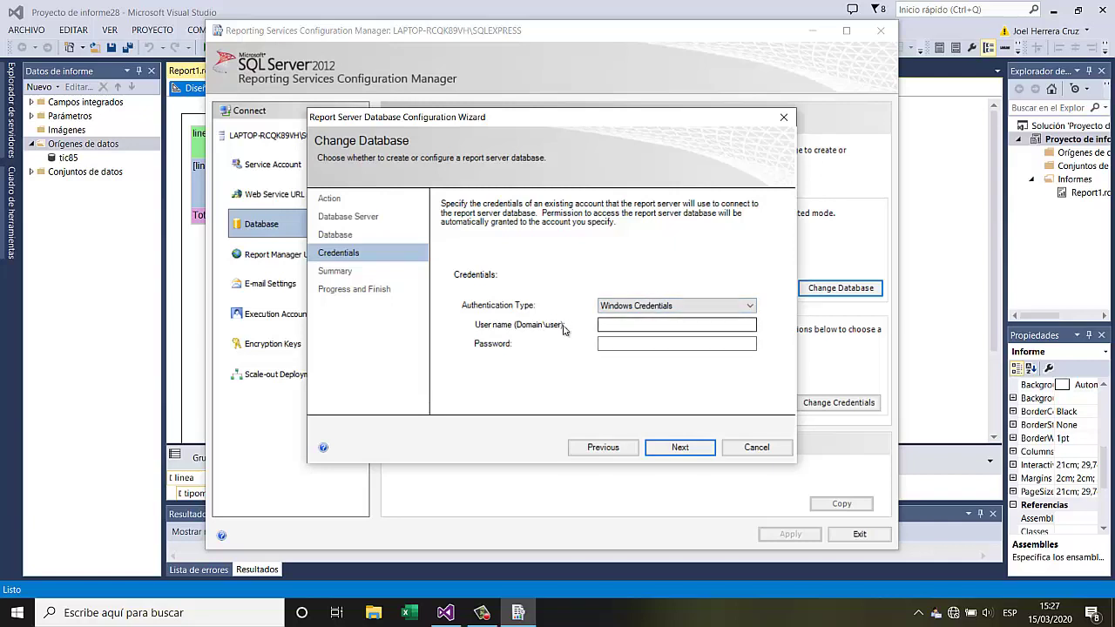
{"action": "left_click", "coordinate": [619, 325]}
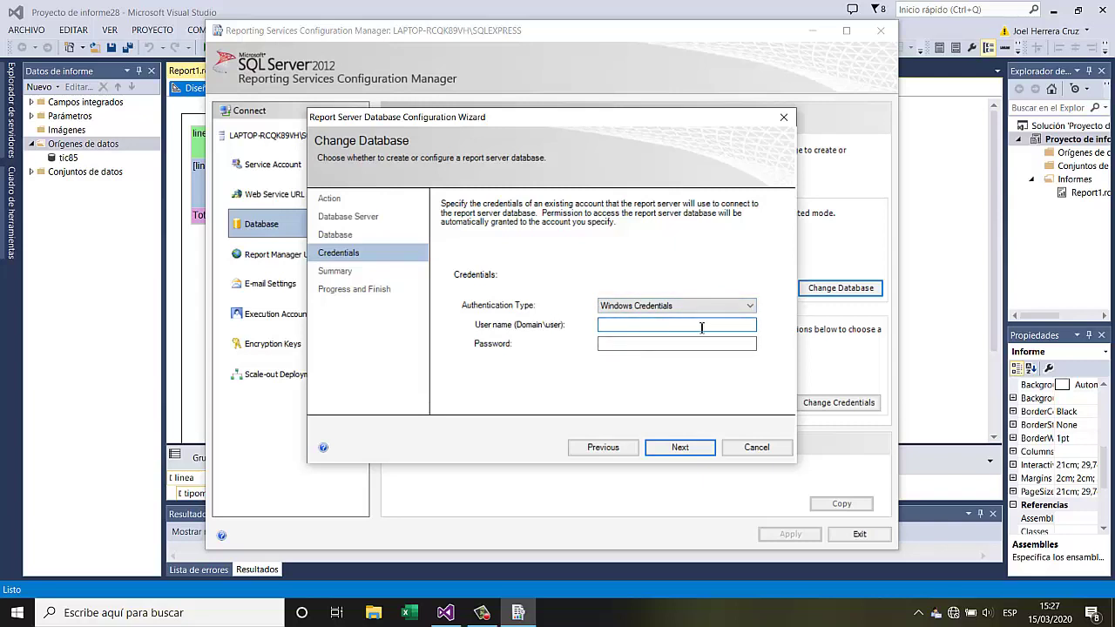
{"action": "left_click", "coordinate": [662, 304]}
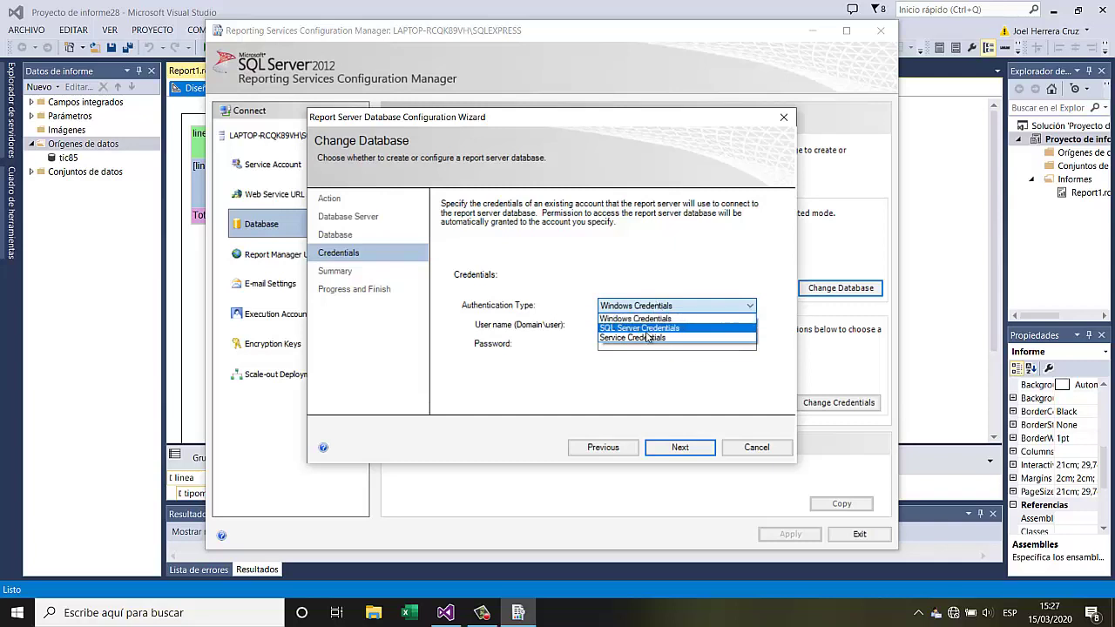
{"action": "left_click", "coordinate": [645, 338]}
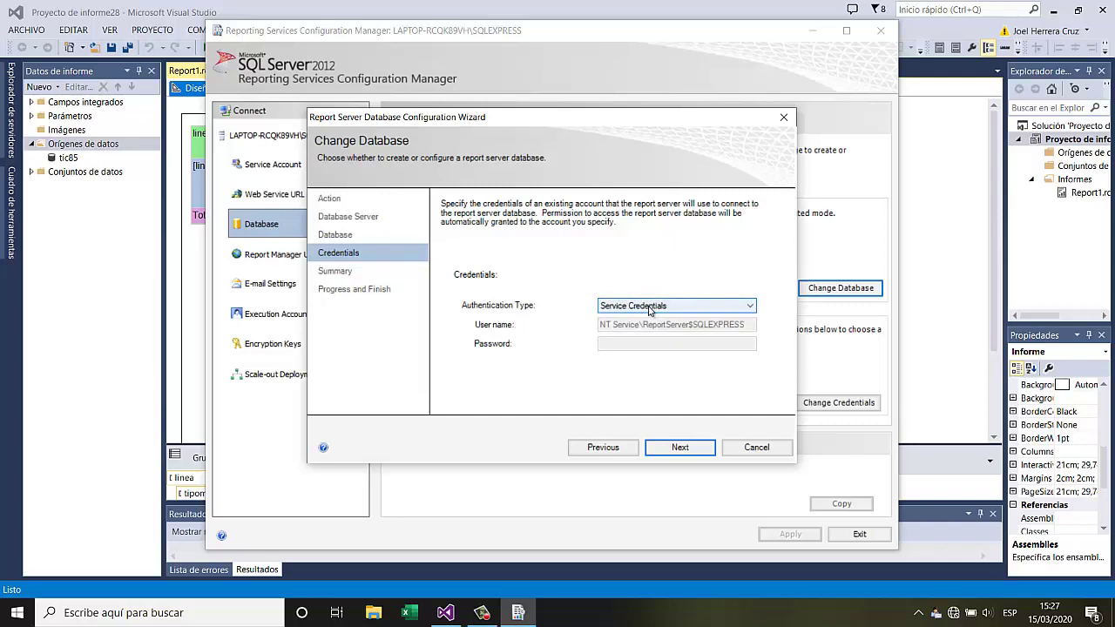
Accept the Service Credentials and the summary to create the report server database, and finish the wizard
{"action": "left_click", "coordinate": [680, 448]}
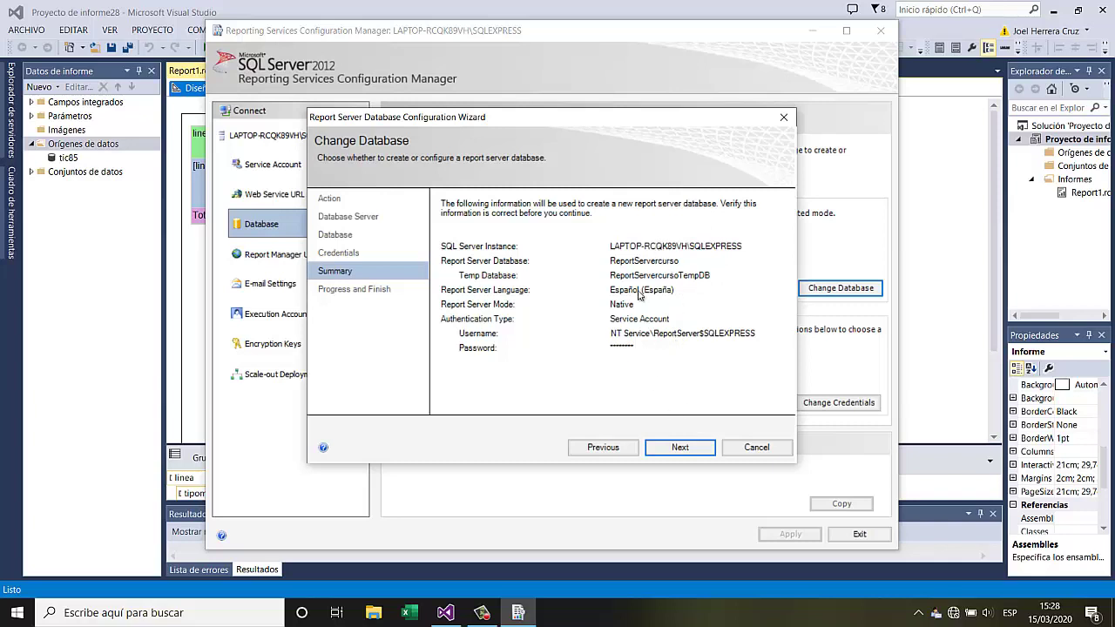
{"action": "left_click", "coordinate": [679, 447]}
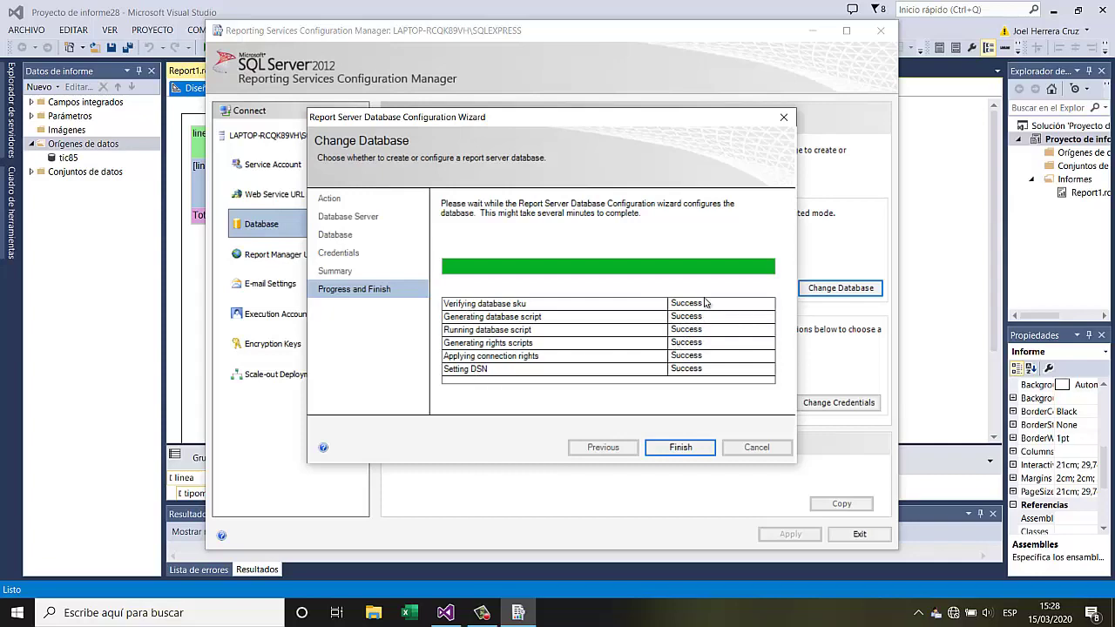
{"action": "left_click", "coordinate": [681, 448]}
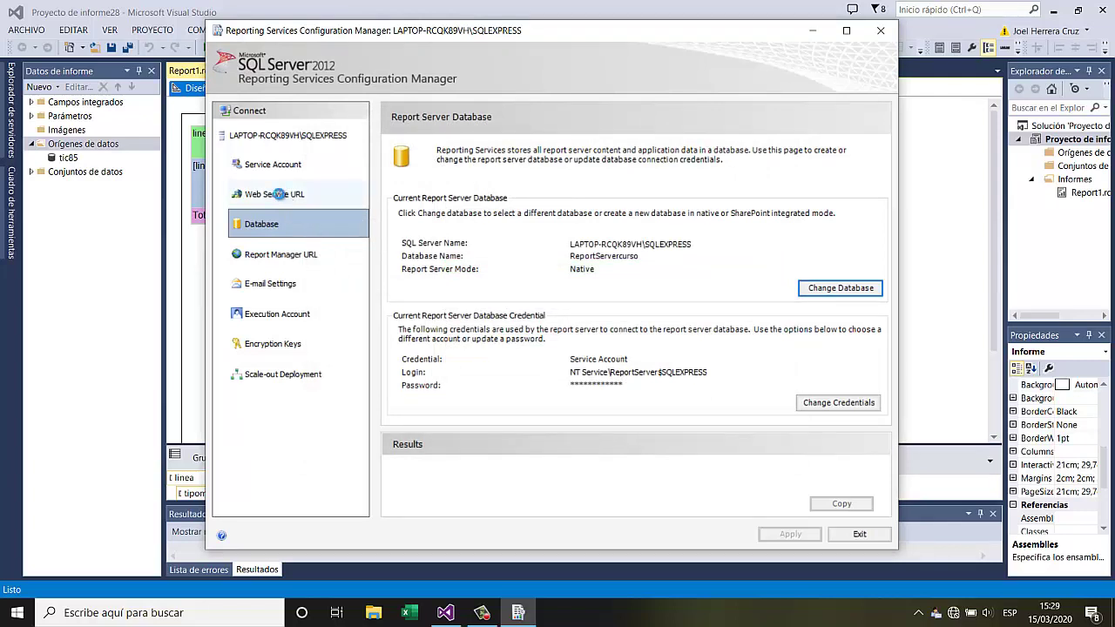
Check the virtual directory name in the Web Service URL settings
{"action": "left_click", "coordinate": [286, 197]}
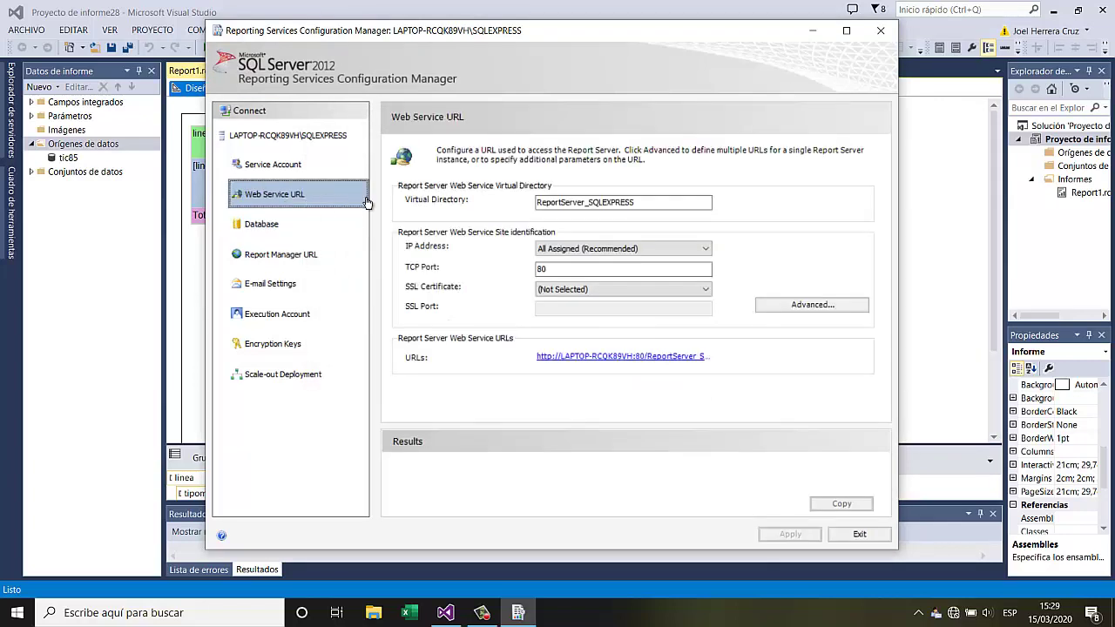
{"action": "left_click", "coordinate": [661, 203]}
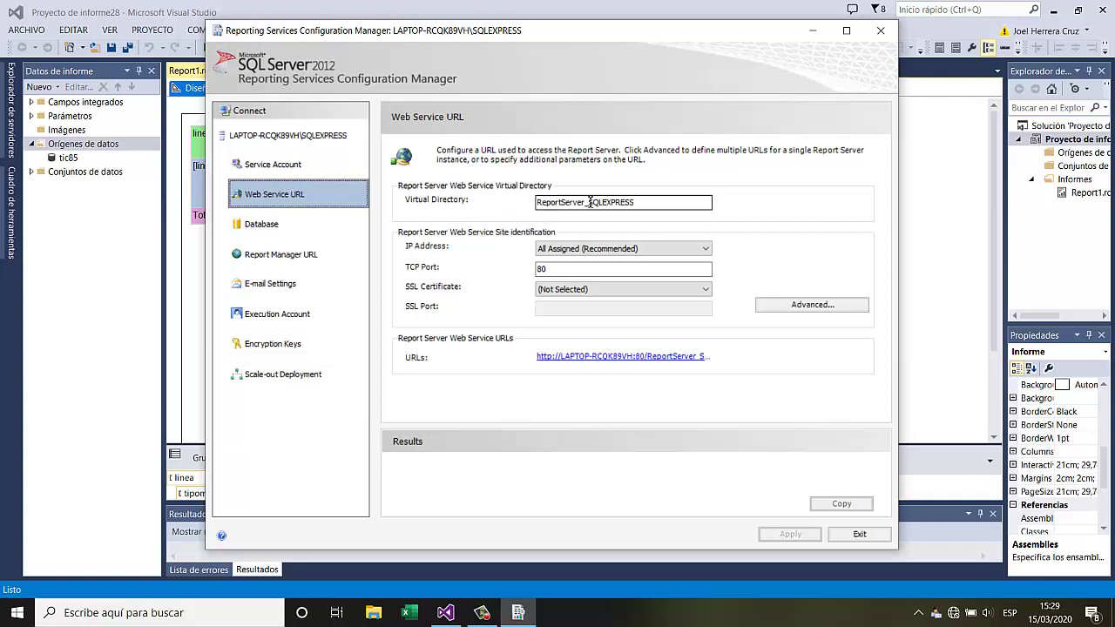
{"action": "left_click_drag", "start_coordinate": [644, 203], "coordinate": [515, 206]}
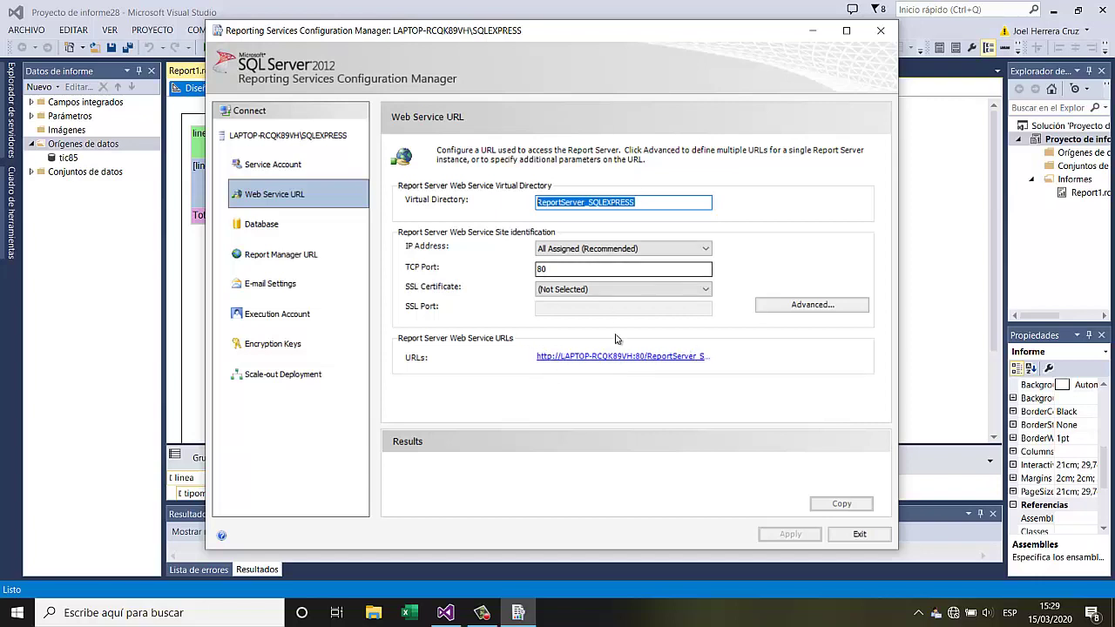
Set the Report Manager URL's virtual directory to Reportescursoonline and apply the change
{"action": "left_click", "coordinate": [297, 257]}
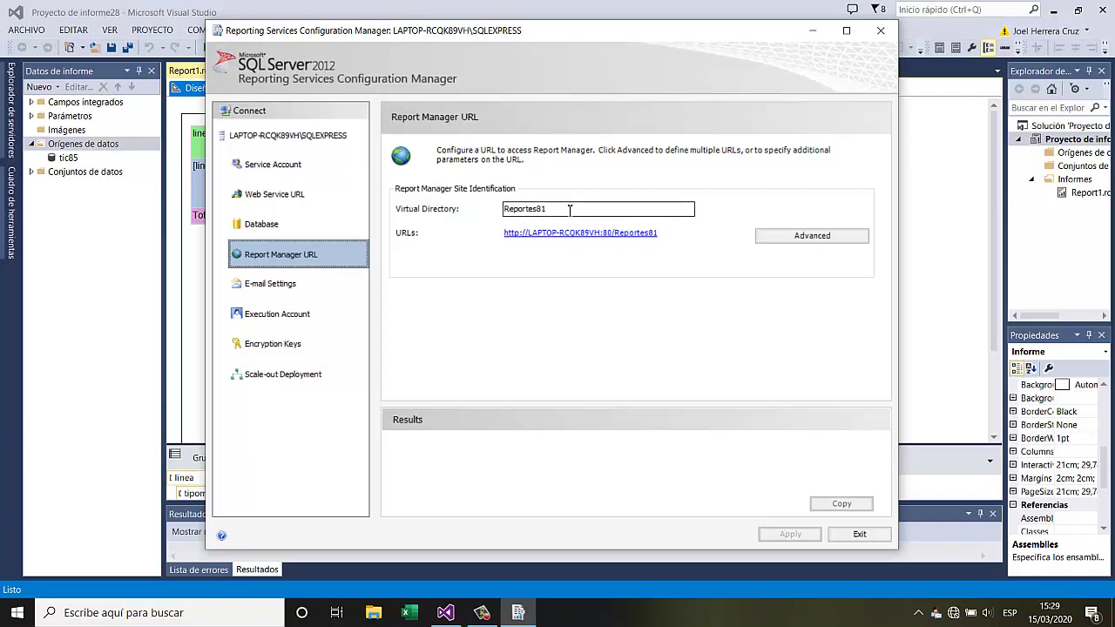
{"action": "left_click_drag", "start_coordinate": [562, 209], "coordinate": [483, 215]}
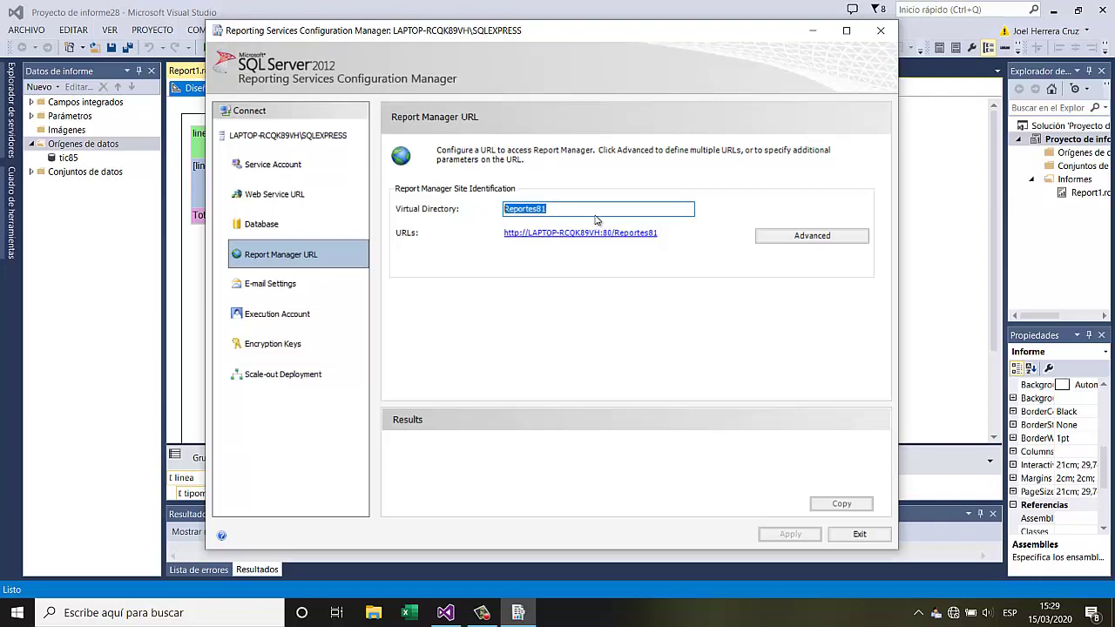
{"action": "type", "text": "R"}
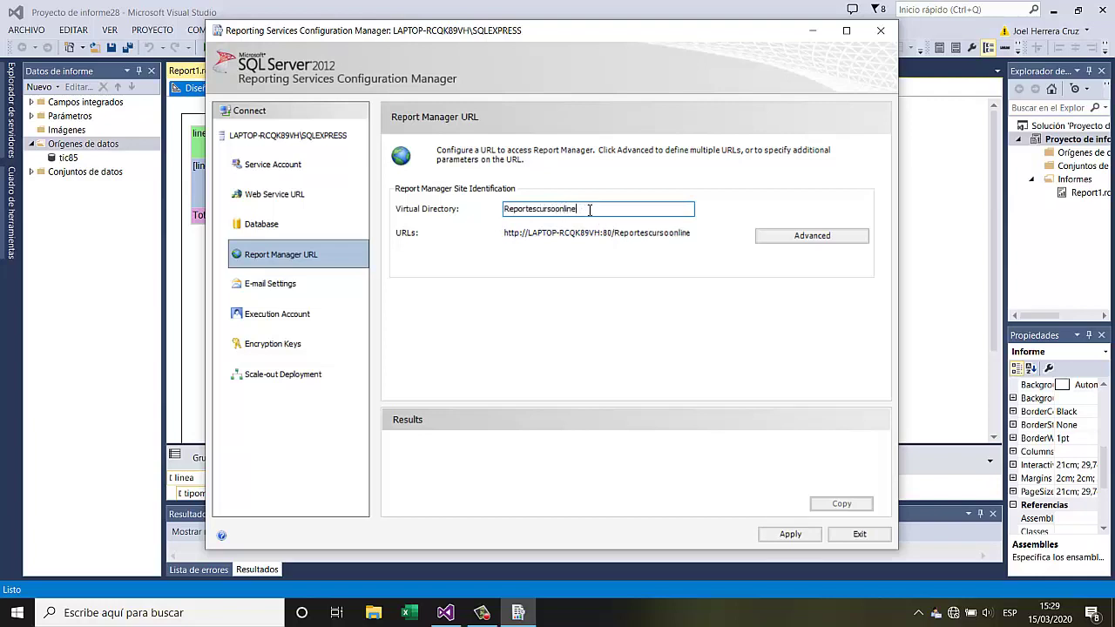
{"action": "left_click", "coordinate": [789, 533]}
{"action": "left_click_drag", "start_coordinate": [672, 402], "coordinate": [695, 296]}
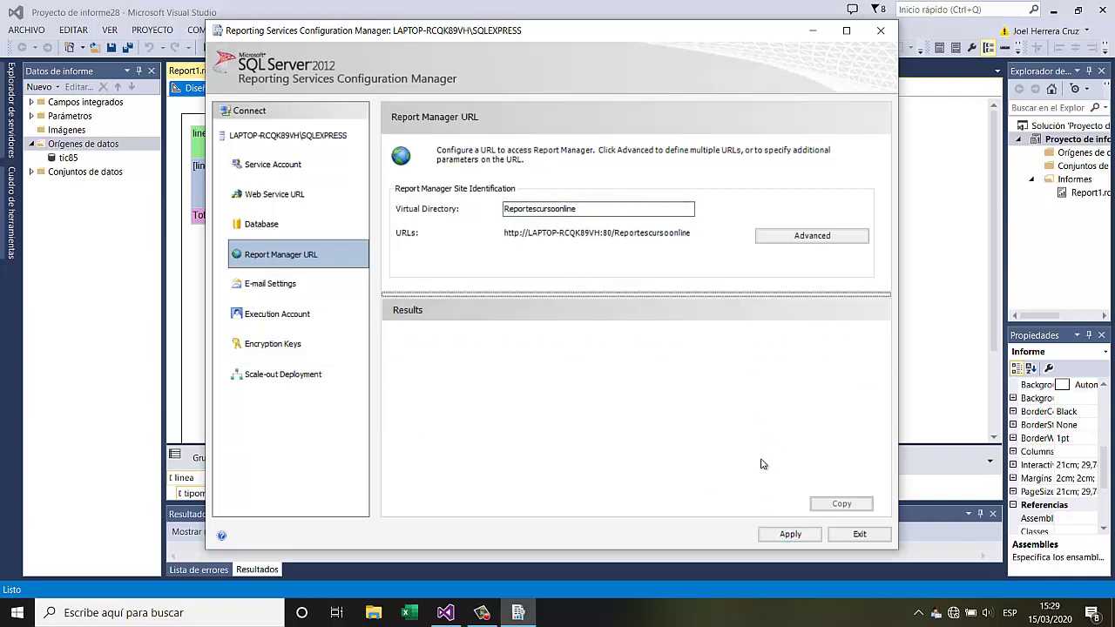
{"action": "left_click", "coordinate": [778, 535]}
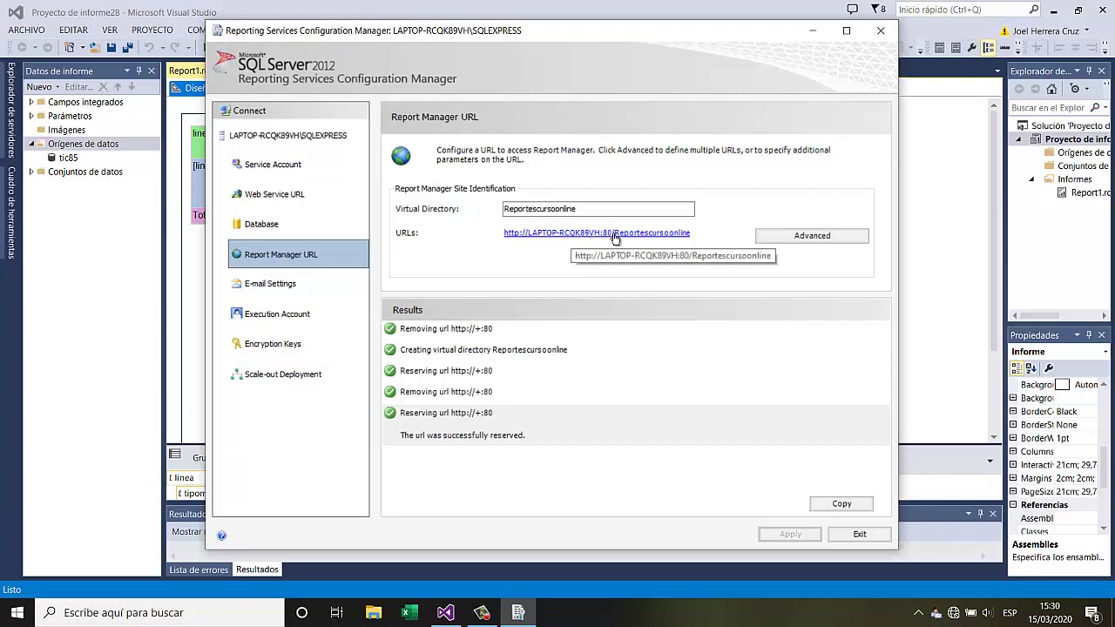
Open the report server's web service URL in the browser from the Web Service URL settings
{"action": "left_click", "coordinate": [302, 195]}
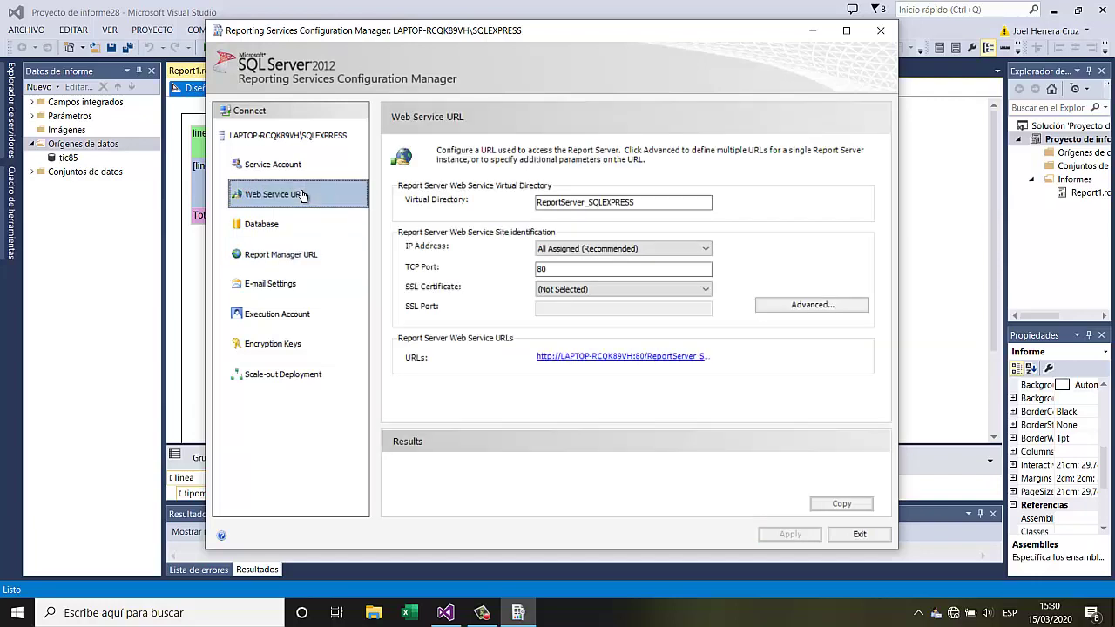
{"action": "left_click", "coordinate": [621, 357]}
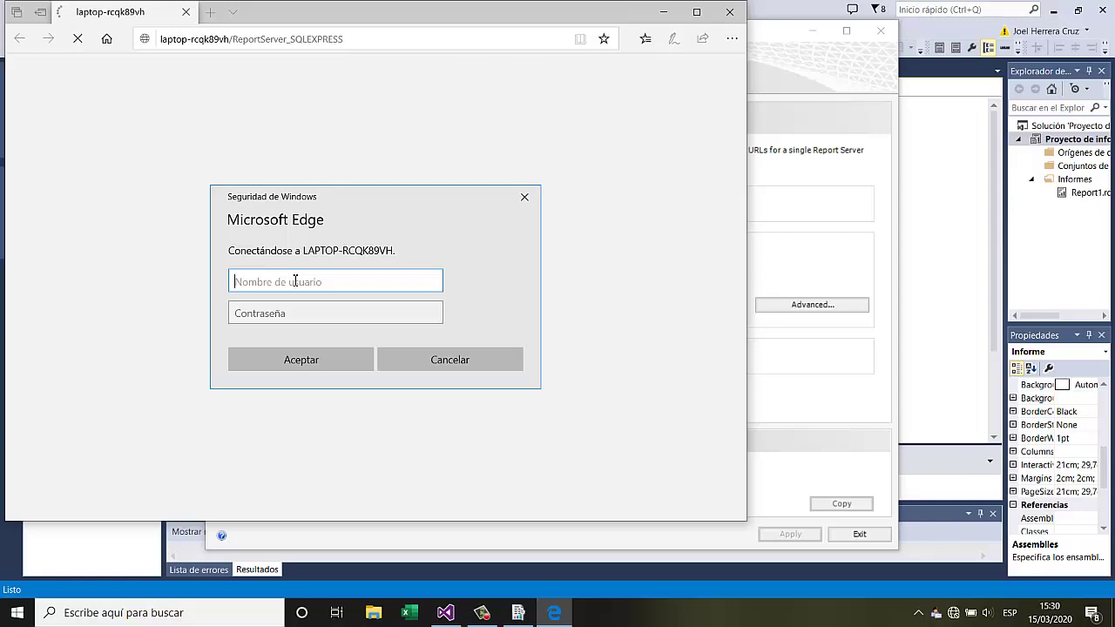
Search Windows for the user account settings and look up the current local account's name under Tu información
{"action": "left_click", "coordinate": [126, 614]}
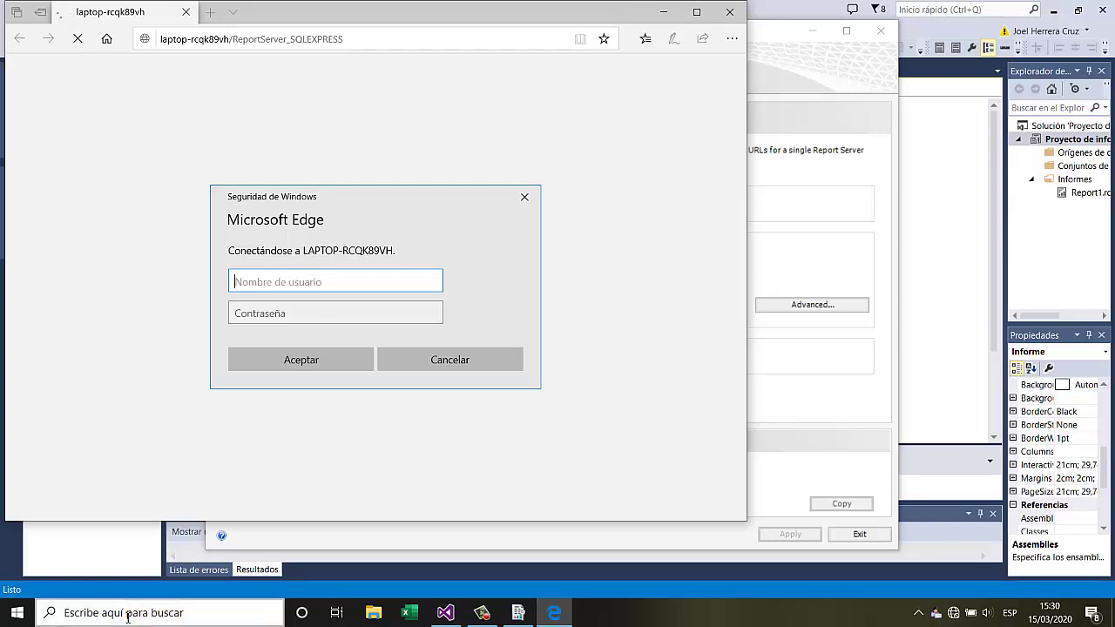
{"action": "type", "text": "usaurio"}
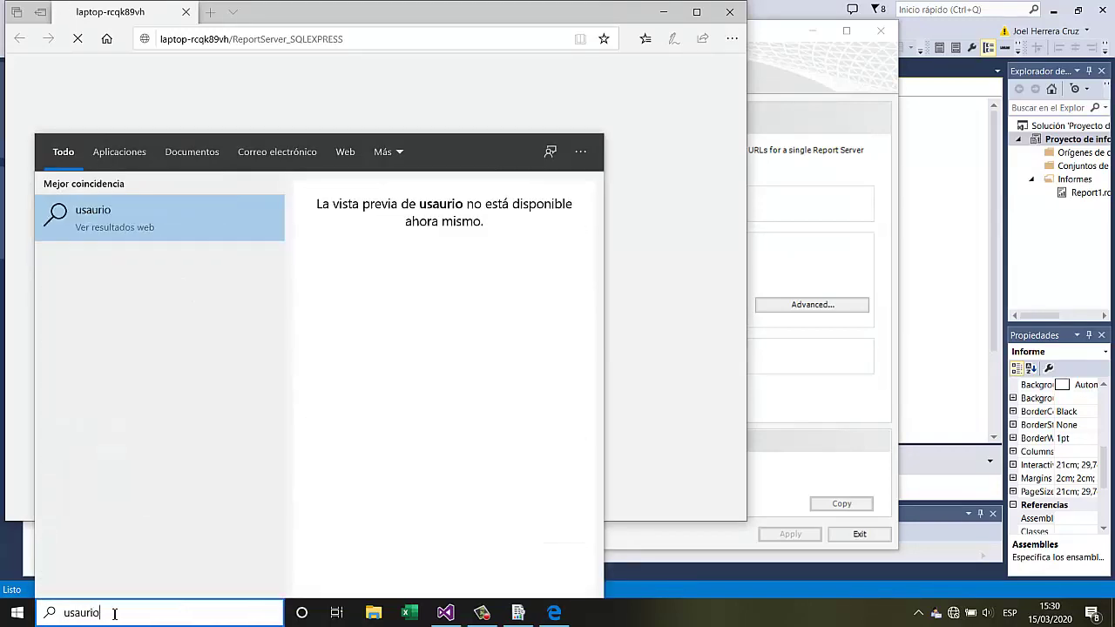
{"action": "left_click_drag", "start_coordinate": [114, 613], "coordinate": [45, 616]}
{"action": "type", "text": "s"}
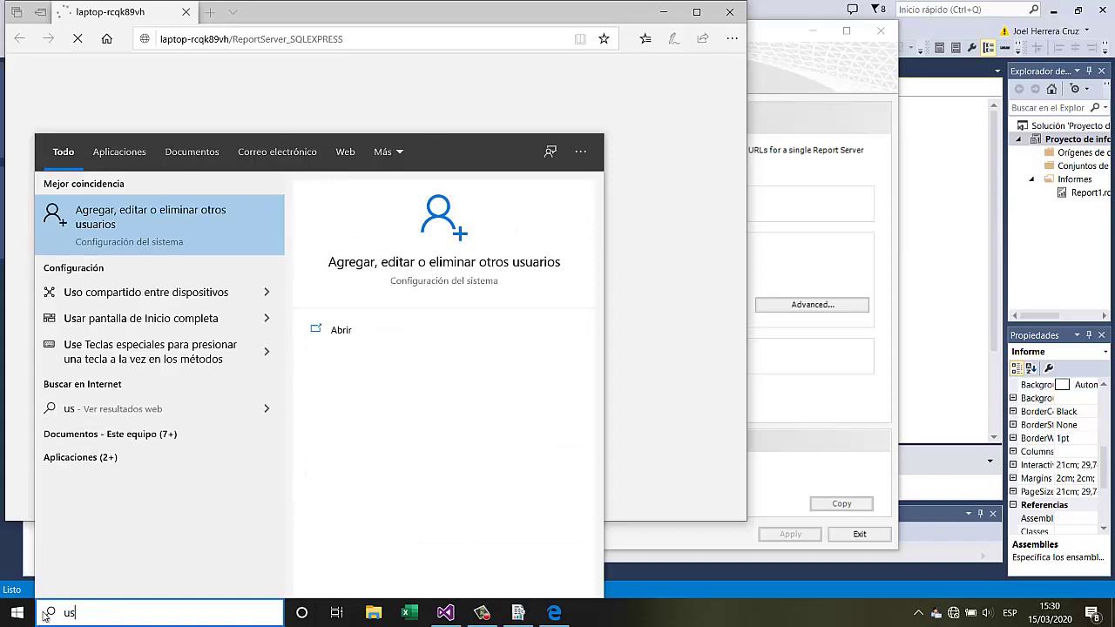
{"action": "left_click", "coordinate": [118, 224]}
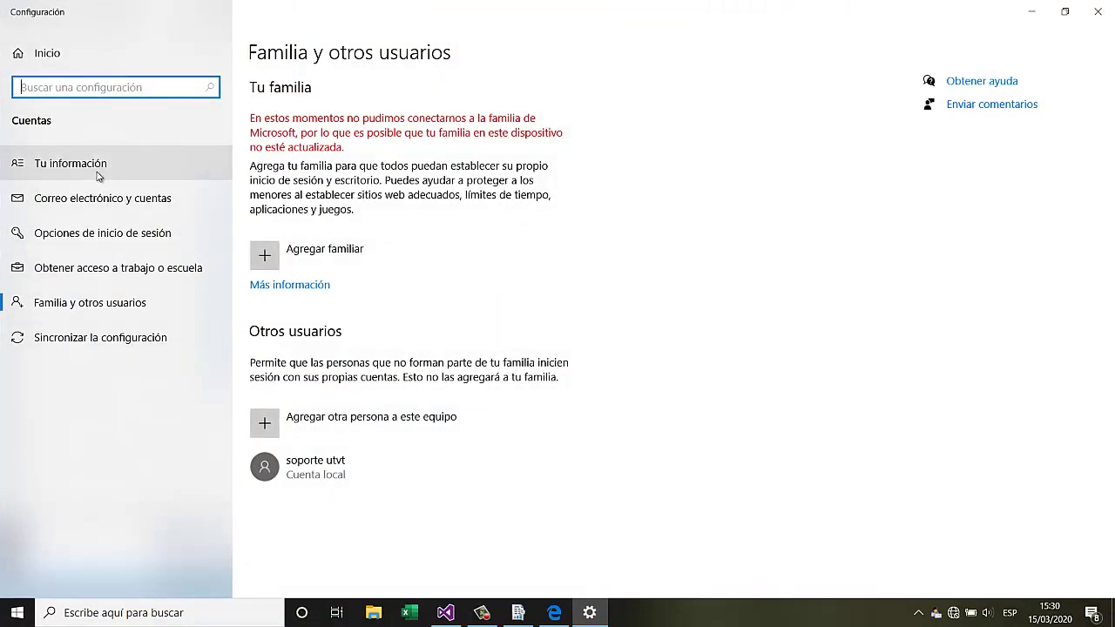
{"action": "left_click", "coordinate": [68, 162]}
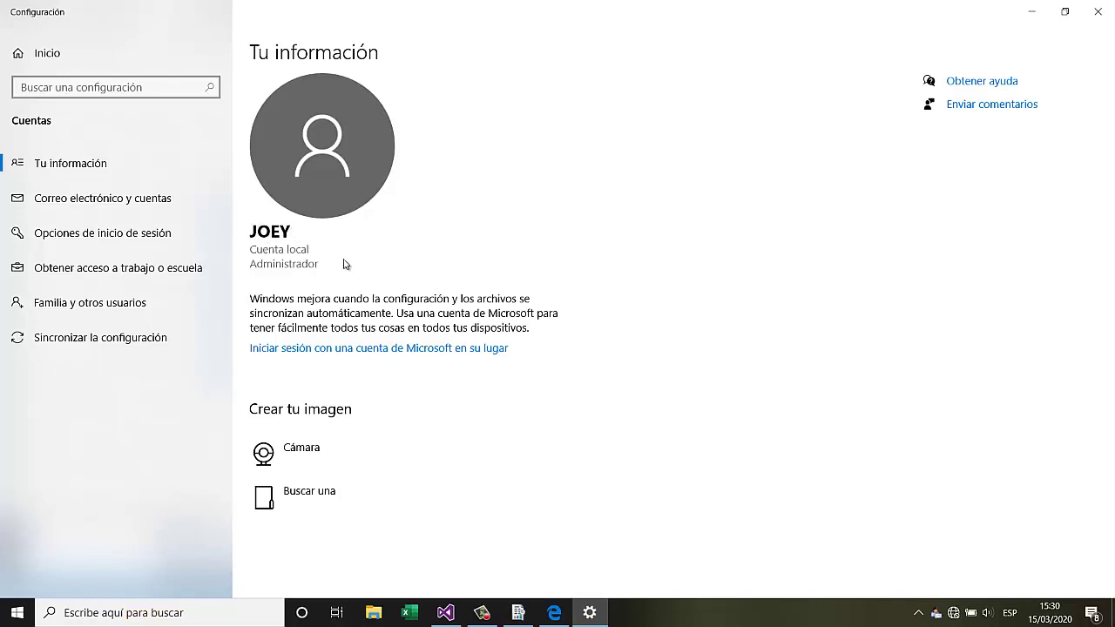
Switch to Microsoft Edge and sign in to the report server with the local account's user name and password
{"action": "mouse_move", "coordinate": [562, 615]}
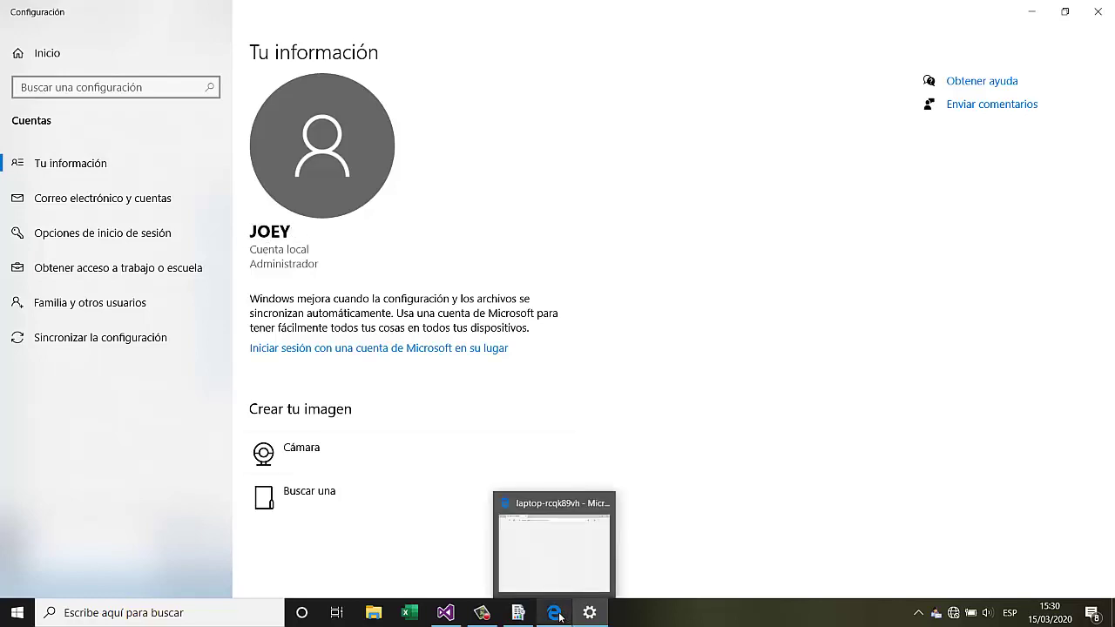
{"action": "left_click", "coordinate": [546, 617]}
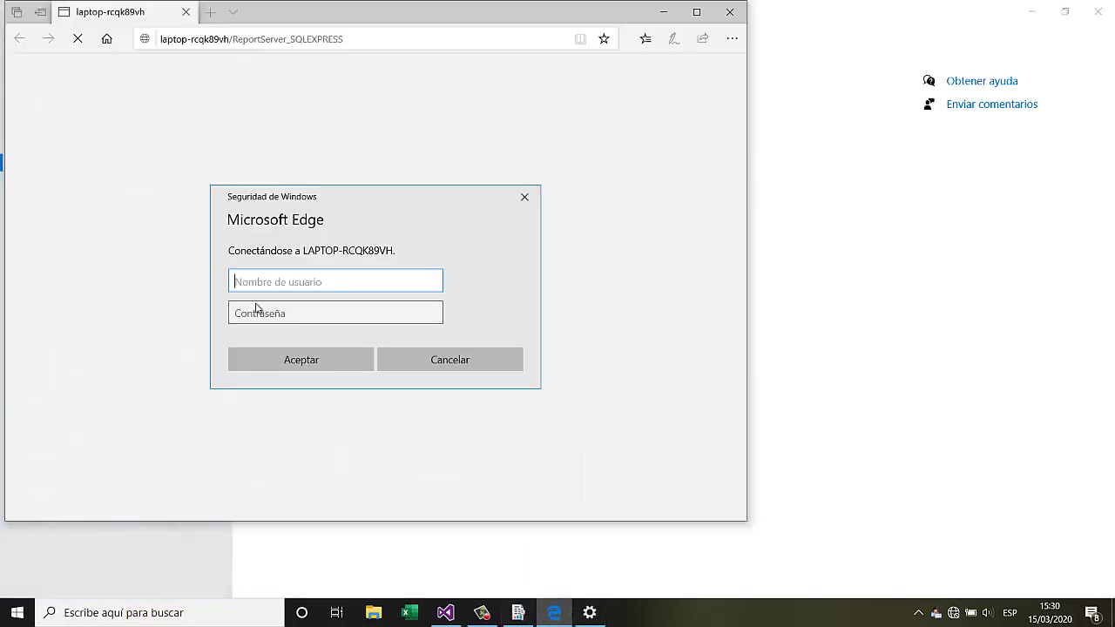
{"action": "type", "text": "joe"}
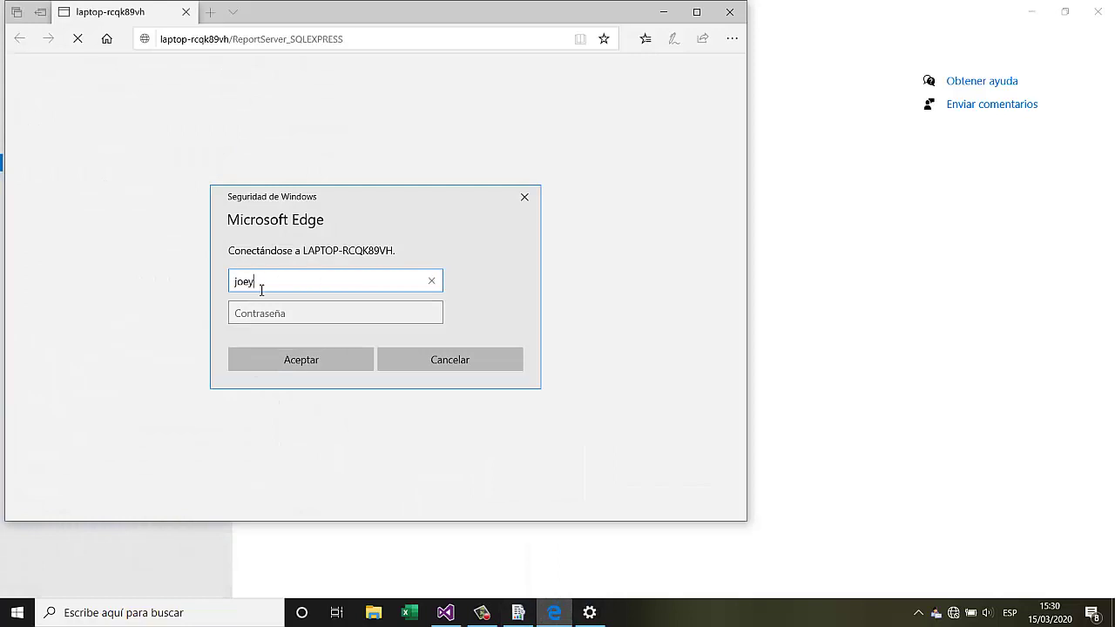
{"action": "type", "text": "y"}
{"action": "left_click", "coordinate": [275, 312]}
{"action": "type", "text": "••••••••••••"}
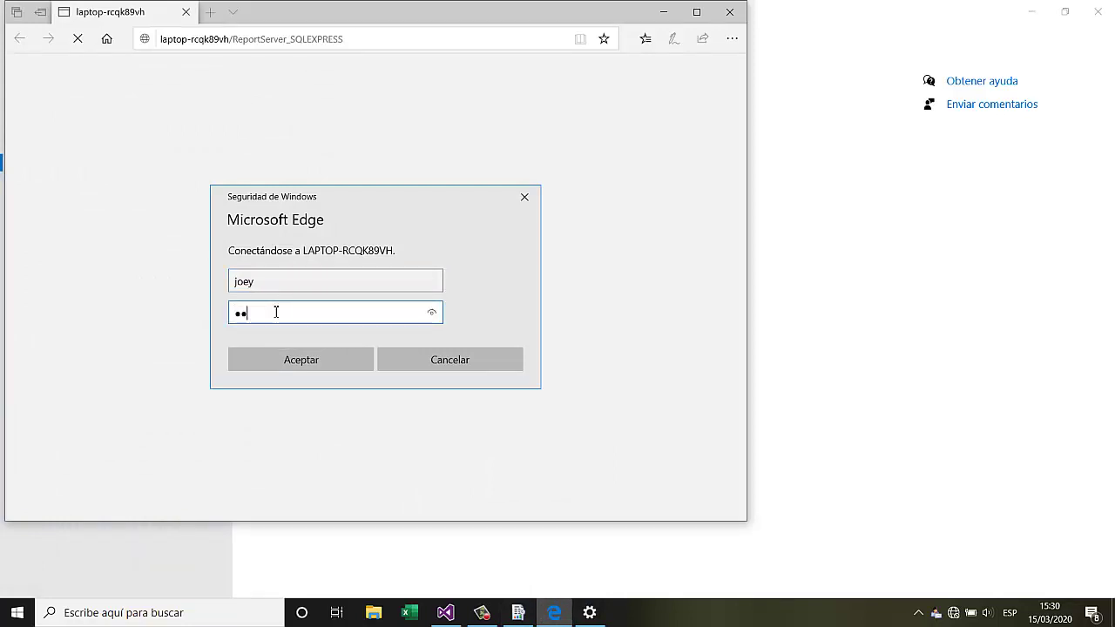
{"action": "left_click", "coordinate": [314, 363]}
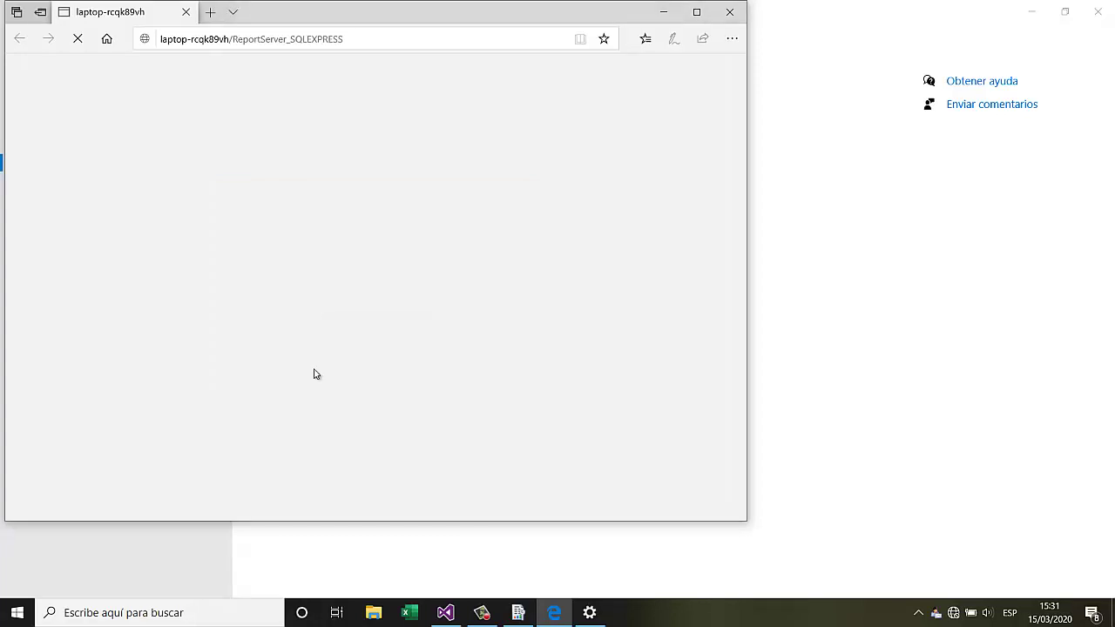
{"action": "left_click_drag", "start_coordinate": [427, 23], "coordinate": [661, 35]}
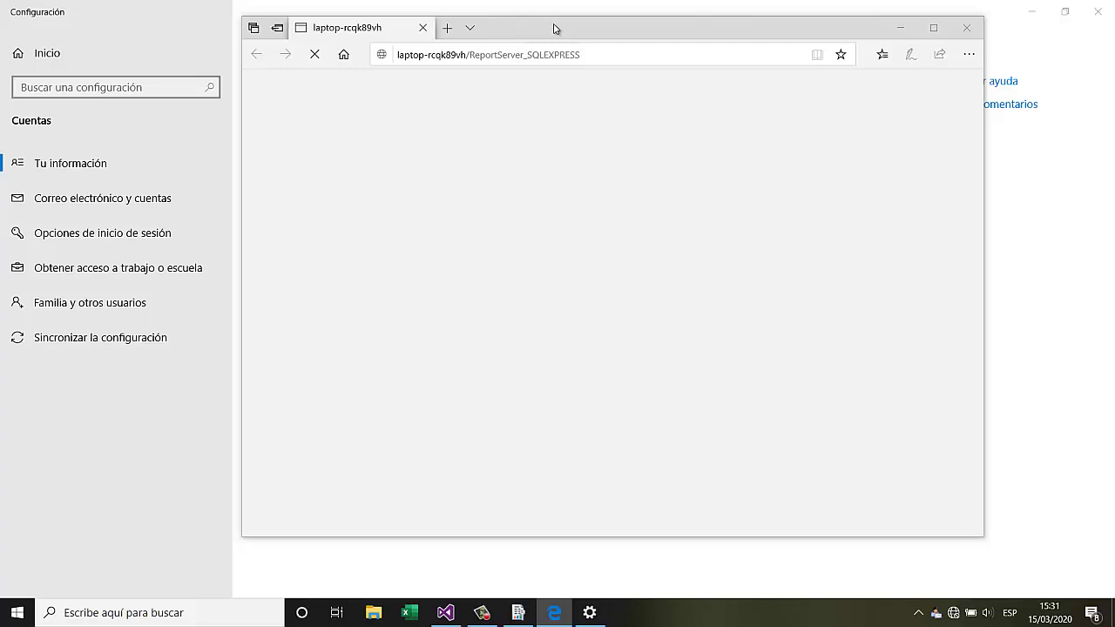
{"action": "left_click_drag", "start_coordinate": [553, 28], "coordinate": [604, 49]}
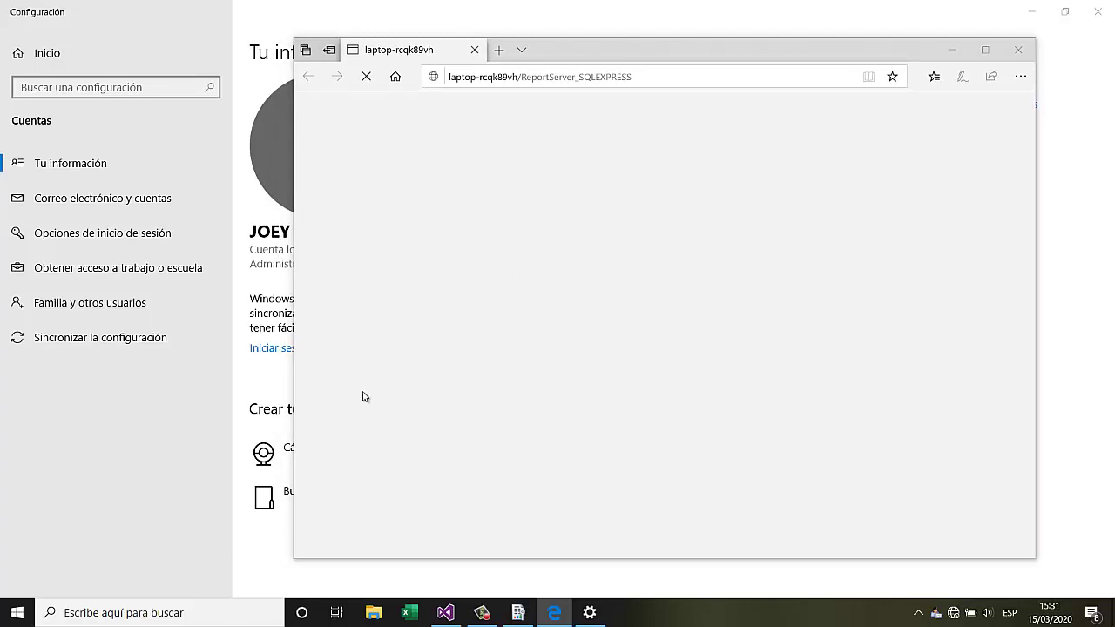
Search Windows for Internet Explorer and run it as administrator
{"action": "left_click", "coordinate": [133, 612]}
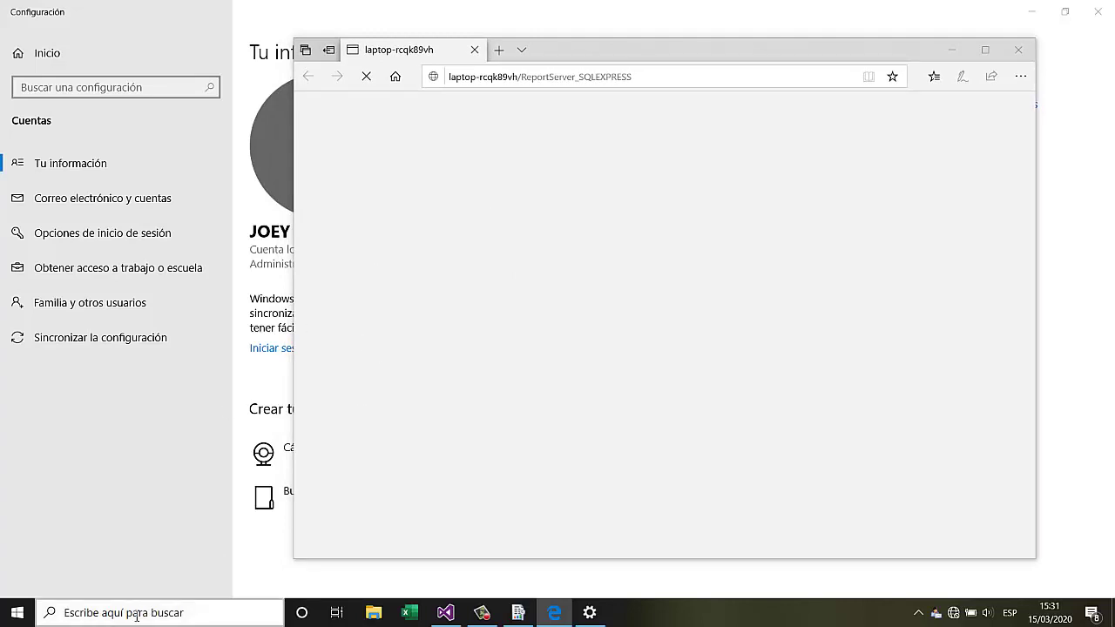
{"action": "type", "text": "inter"}
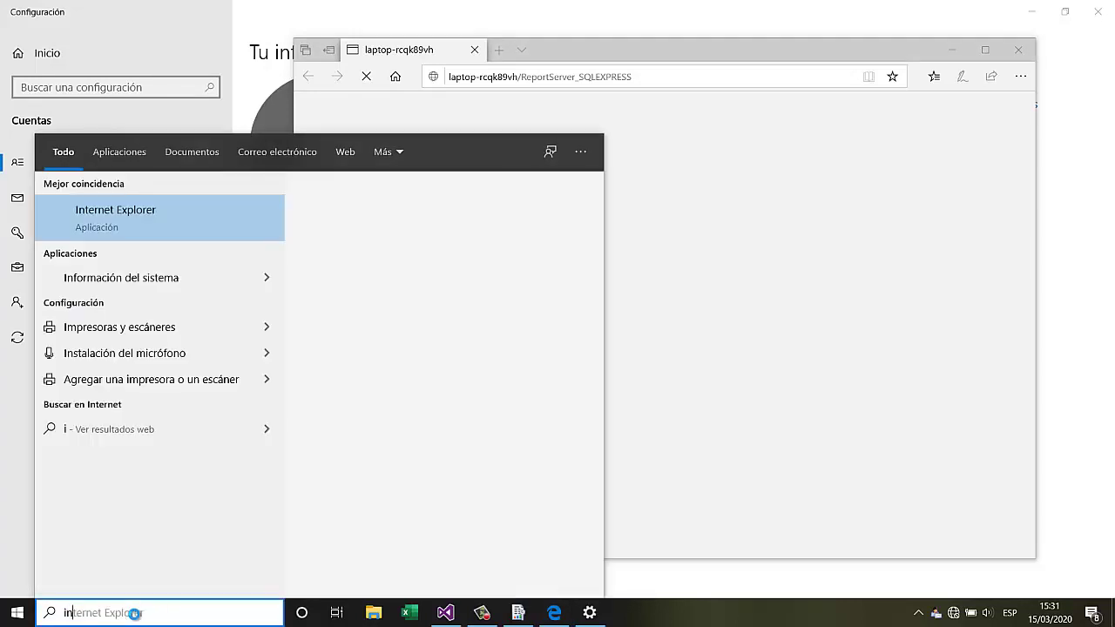
{"action": "right_click", "coordinate": [170, 216]}
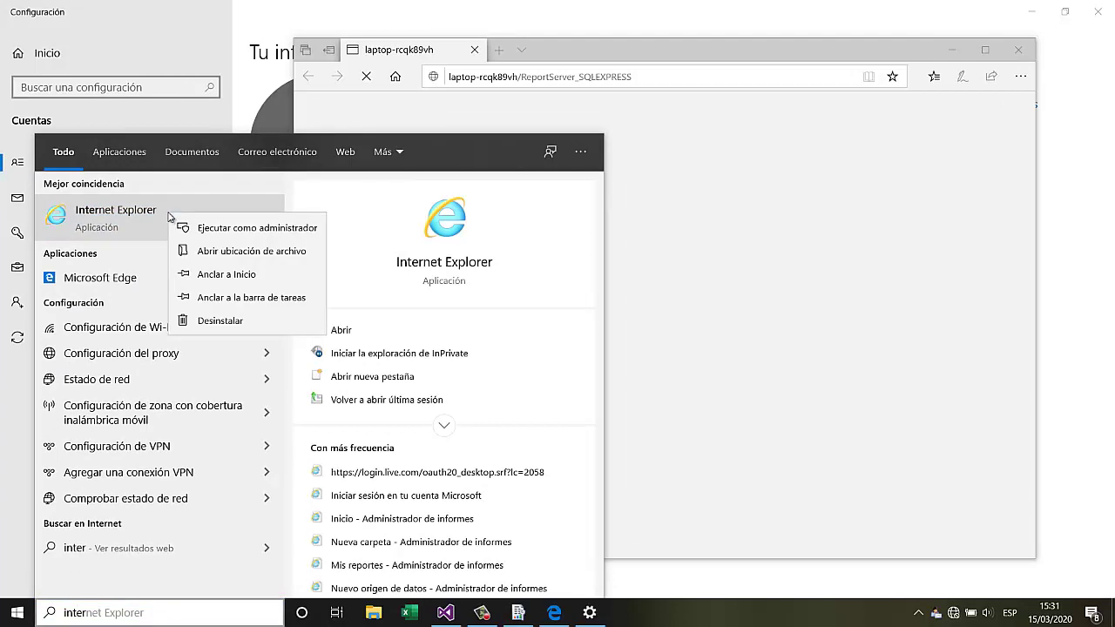
{"action": "left_click", "coordinate": [266, 228]}
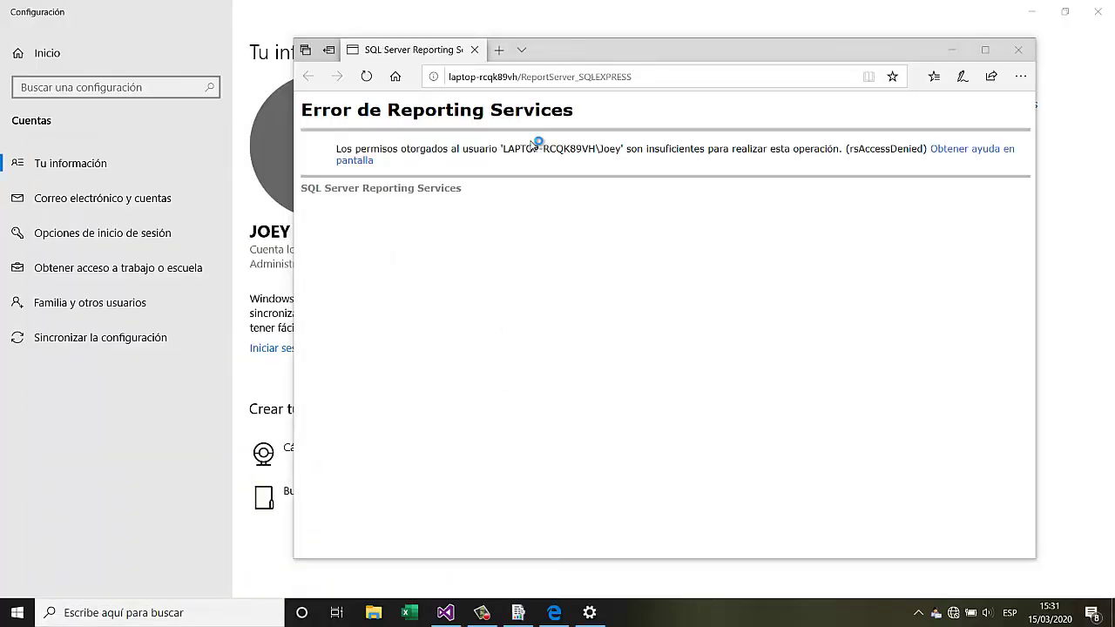
Read the Reporting Services response to the sign-in on the Microsoft Edge page
{"action": "left_click", "coordinate": [649, 59]}
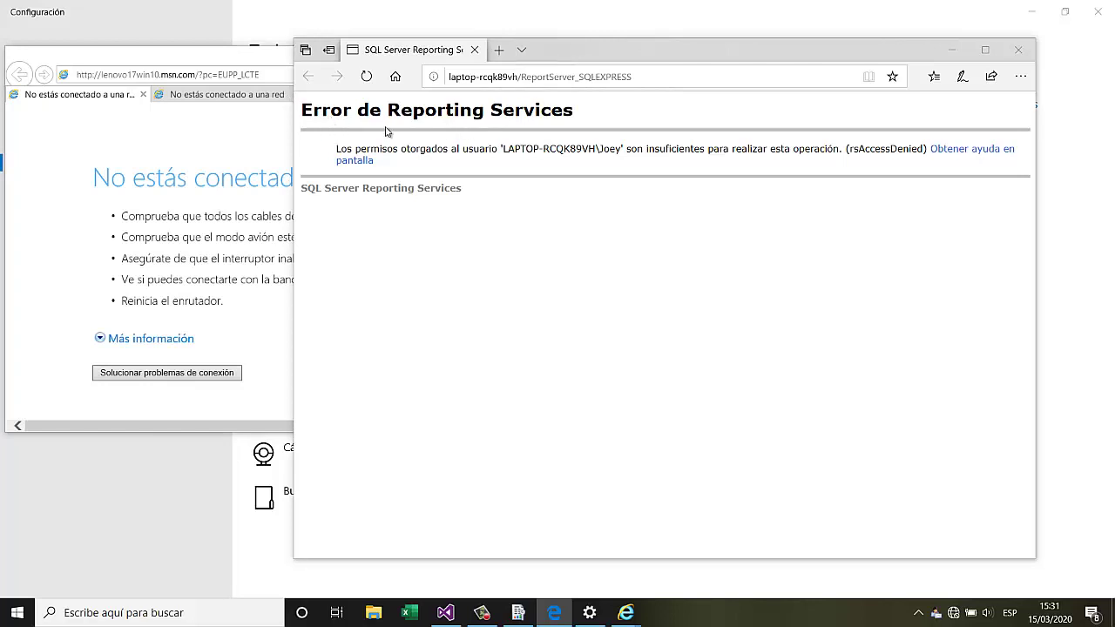
{"action": "left_click_drag", "start_coordinate": [387, 131], "coordinate": [631, 145]}
{"action": "left_click_drag", "start_coordinate": [801, 150], "coordinate": [796, 152]}
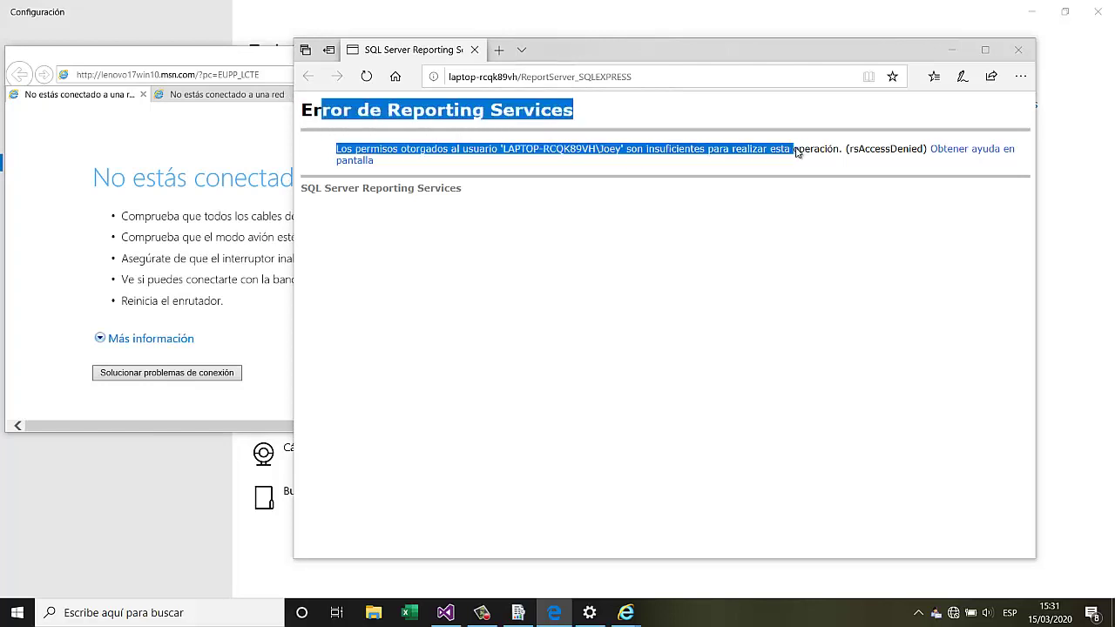
{"action": "left_click", "coordinate": [803, 151]}
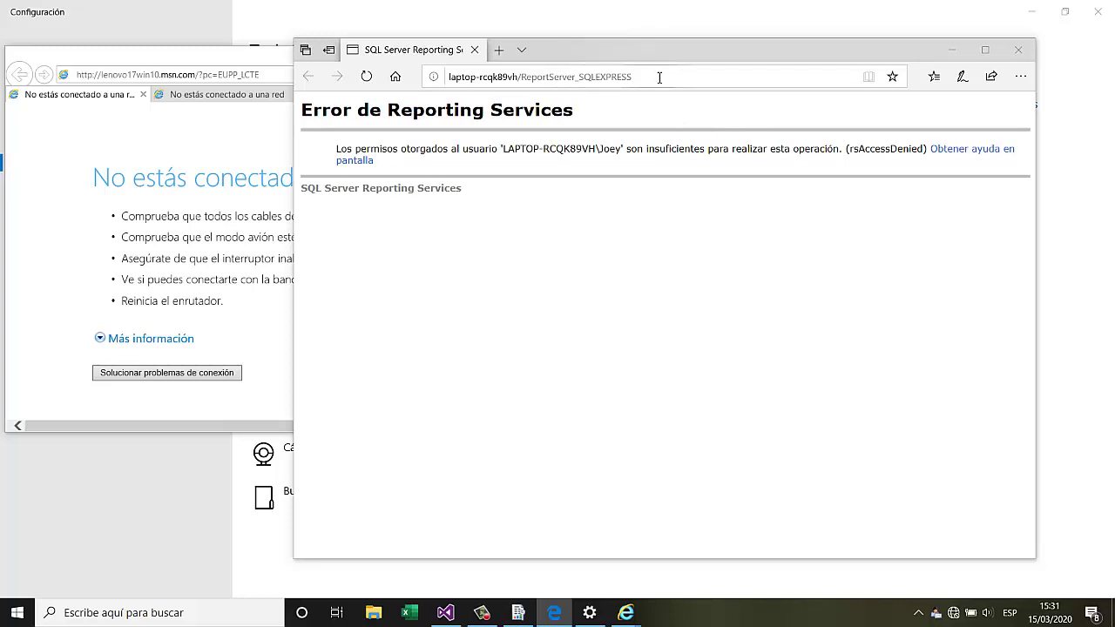
Copy the ReportServer_SQLEXPRESS address from Microsoft Edge and open it in the maximized Internet Explorer window
{"action": "left_click_drag", "start_coordinate": [673, 78], "coordinate": [434, 80]}
{"action": "key", "text": "ctrl+c"}
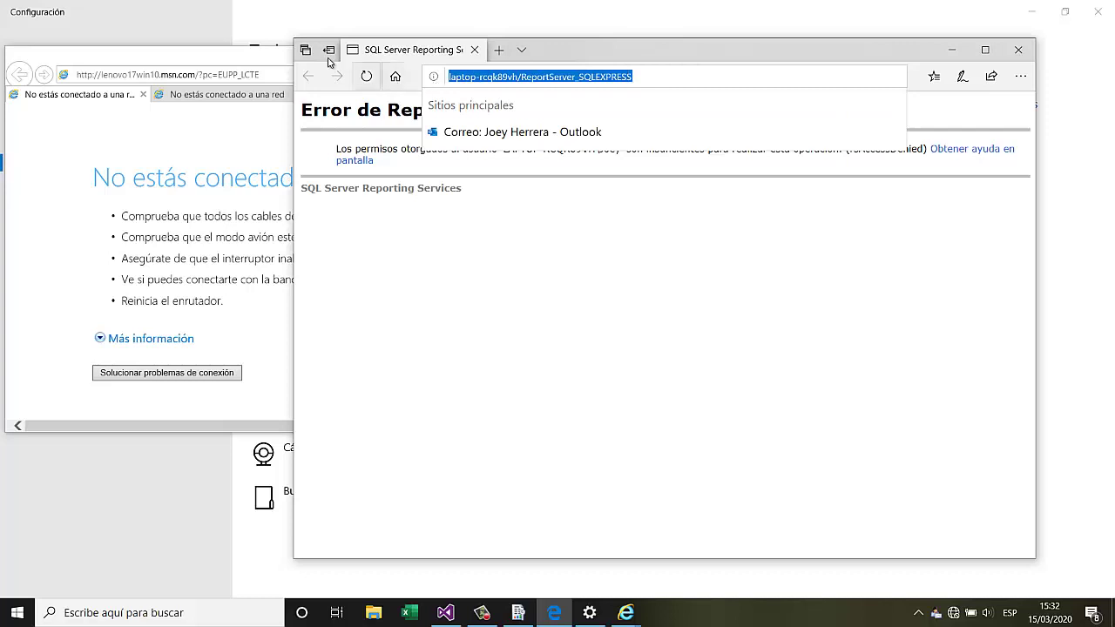
{"action": "left_click", "coordinate": [254, 61]}
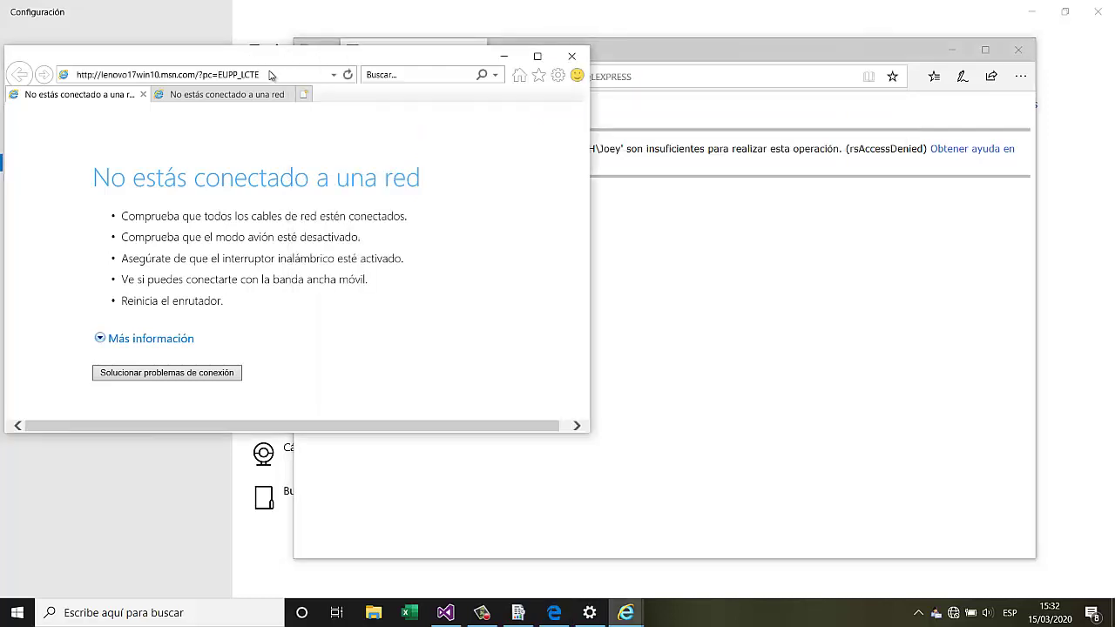
{"action": "double_click", "coordinate": [316, 56]}
{"action": "left_click", "coordinate": [256, 29]}
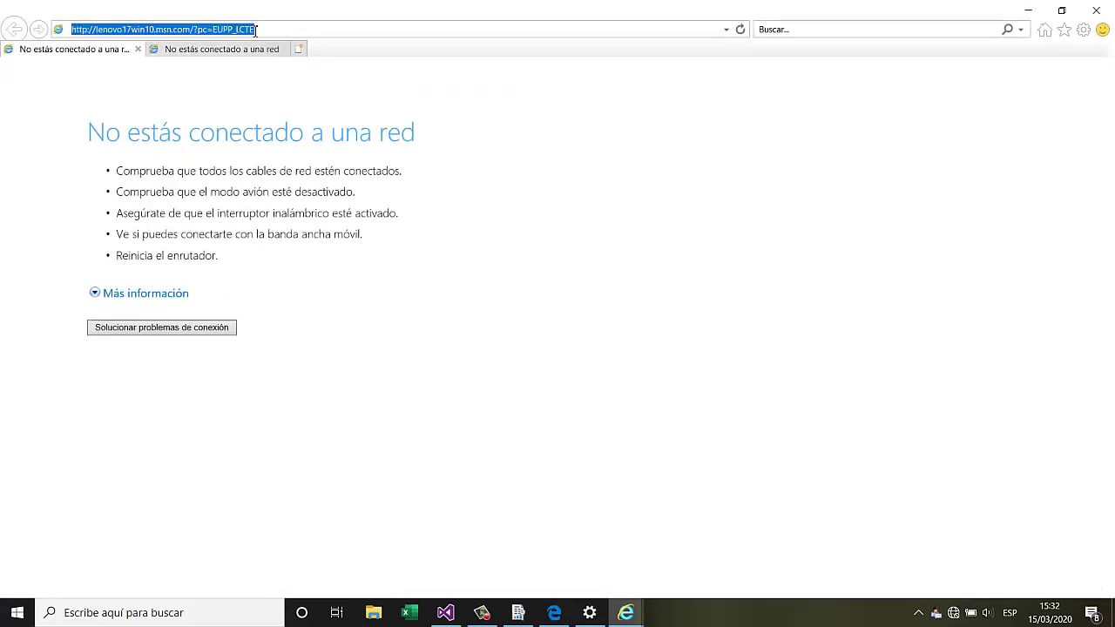
{"action": "key", "text": "ctrl+v"}
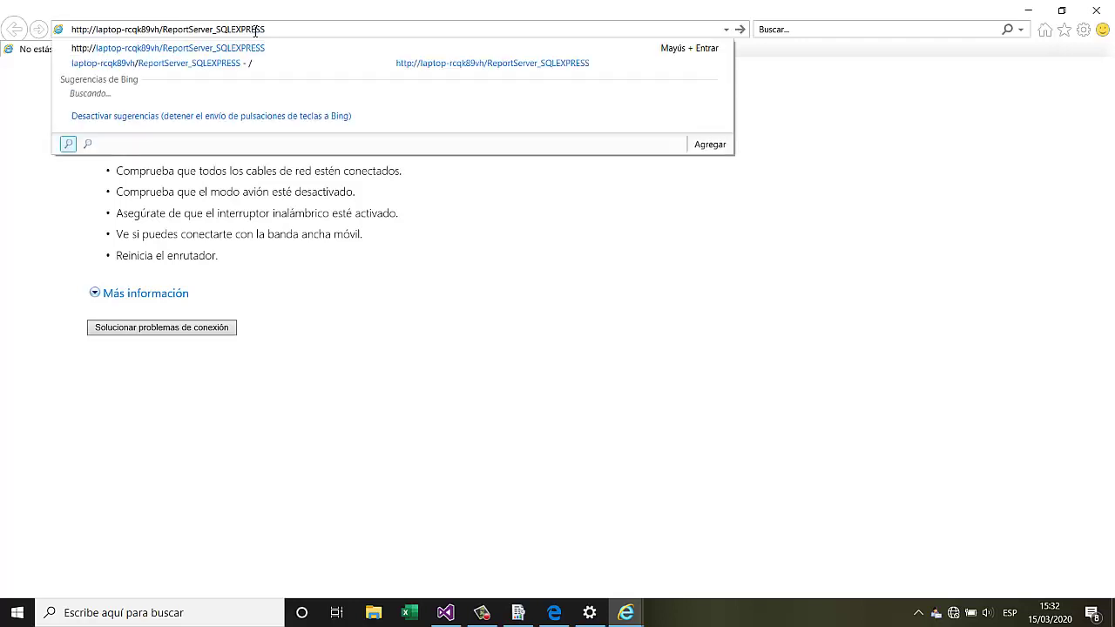
{"action": "key", "text": "Return"}
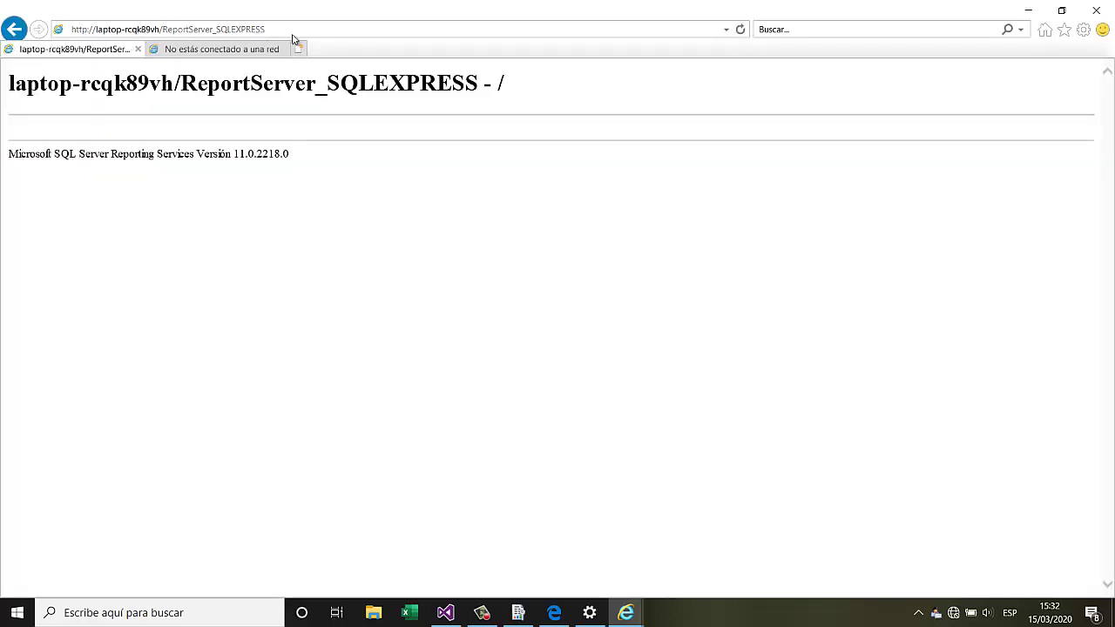
Restore the Internet Explorer window, widen it and arrange both browser windows to compare their report server pages
{"action": "double_click", "coordinate": [299, 17]}
{"action": "left_click_drag", "start_coordinate": [438, 146], "coordinate": [456, 210]}
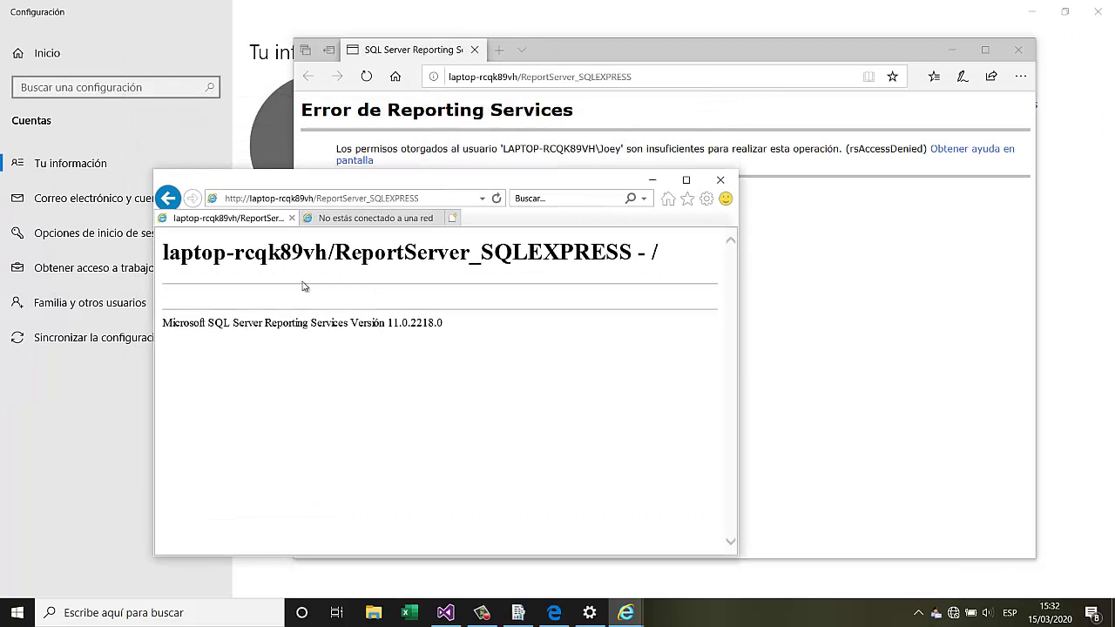
{"action": "left_click_drag", "start_coordinate": [738, 315], "coordinate": [1091, 327]}
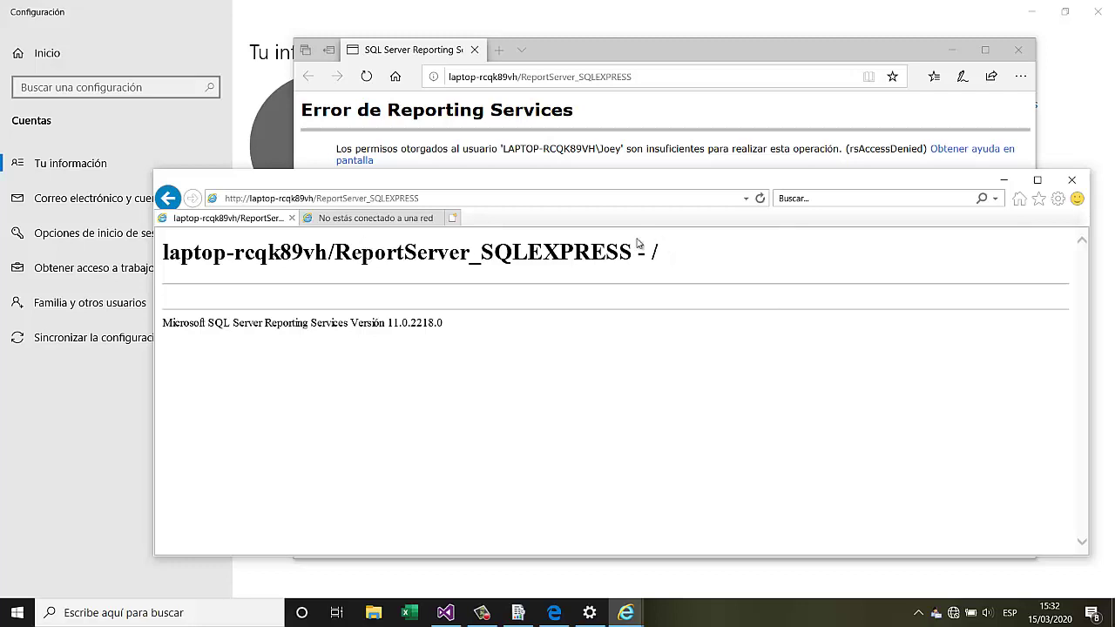
{"action": "left_click_drag", "start_coordinate": [552, 184], "coordinate": [716, 261]}
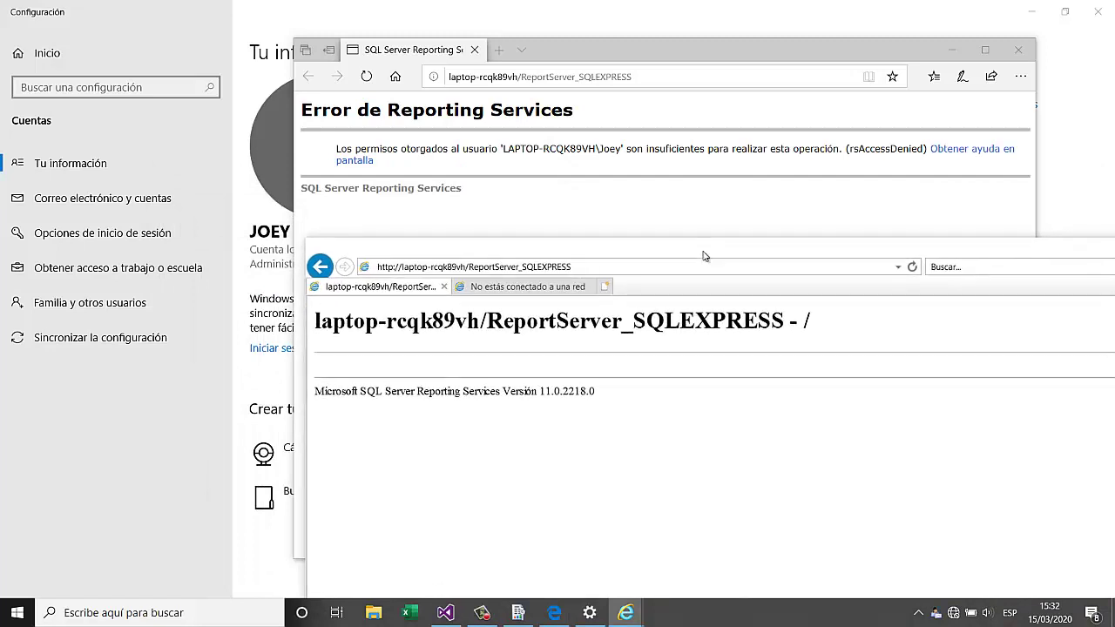
{"action": "left_click_drag", "start_coordinate": [585, 57], "coordinate": [327, 33]}
{"action": "left_click", "coordinate": [480, 219]}
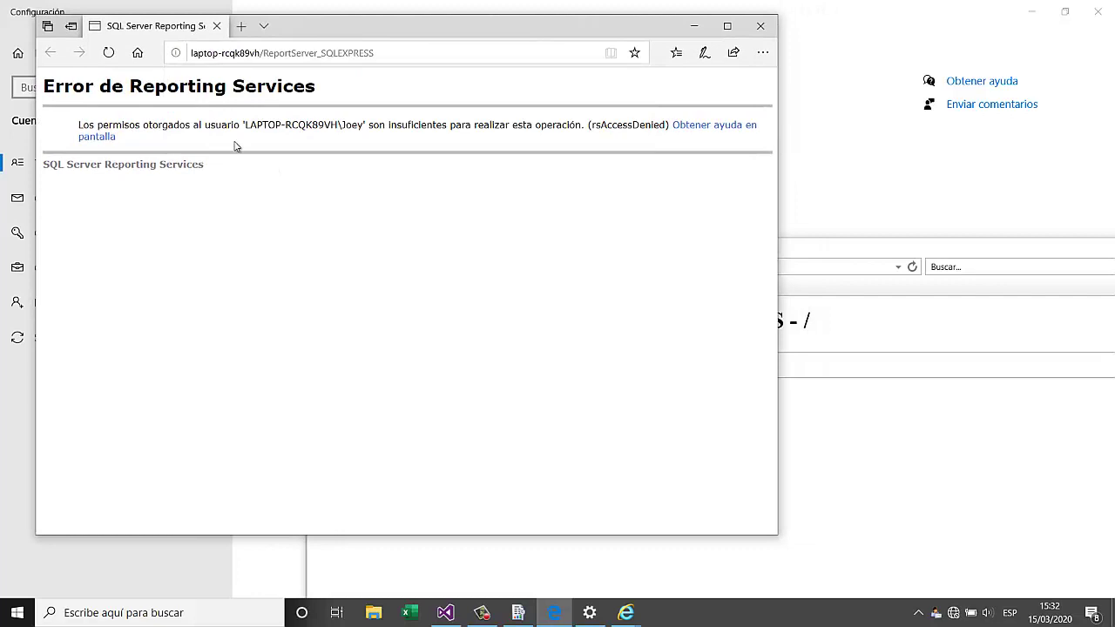
{"action": "left_click", "coordinate": [817, 249]}
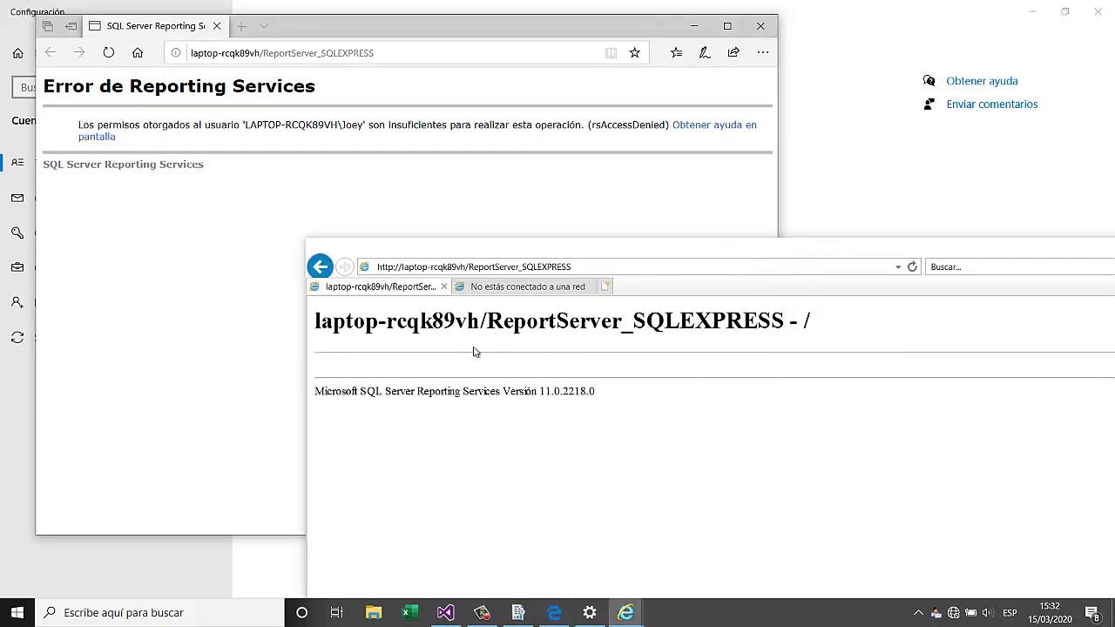
{"action": "left_click_drag", "start_coordinate": [321, 322], "coordinate": [834, 329]}
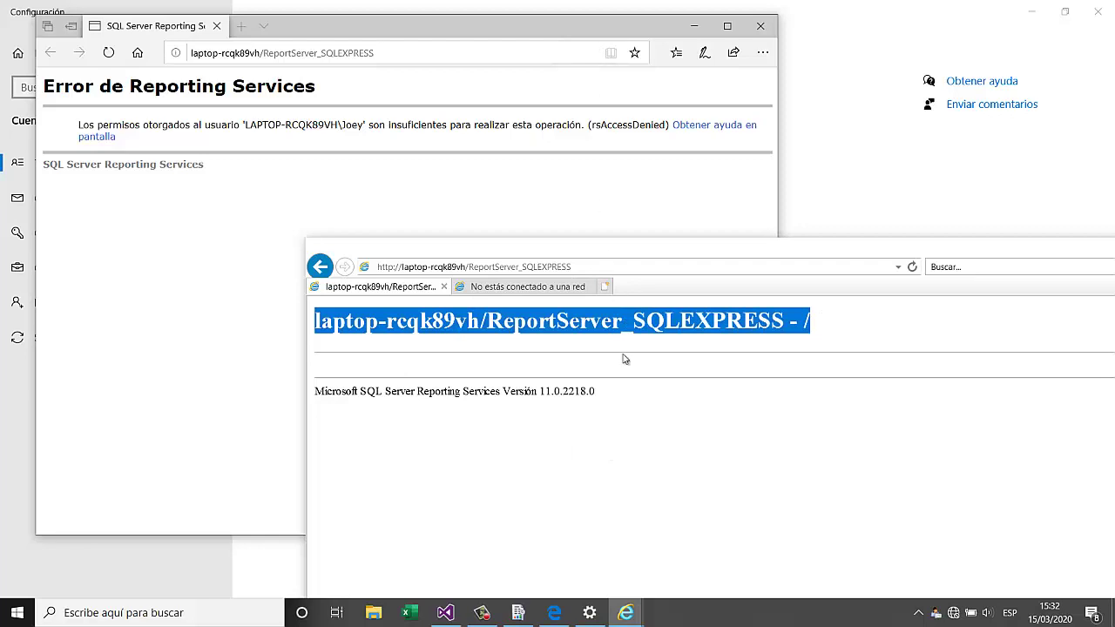
Switch to Reporting Services Configuration Manager and open the Reportescursoonline link from the Report Manager URL settings
{"action": "left_click", "coordinate": [518, 613]}
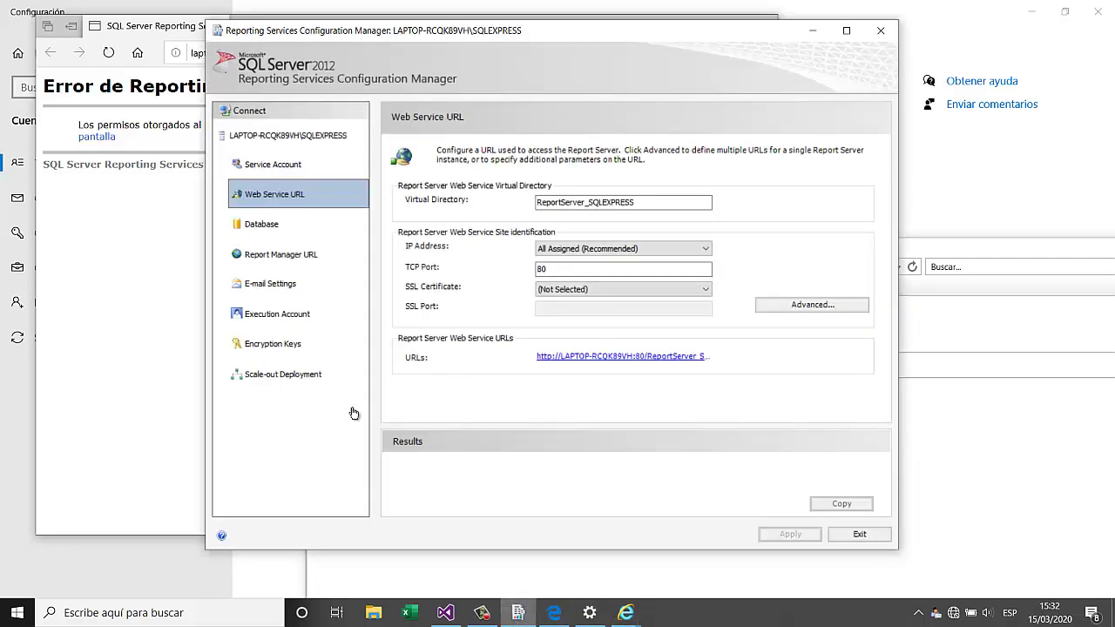
{"action": "left_click", "coordinate": [308, 258]}
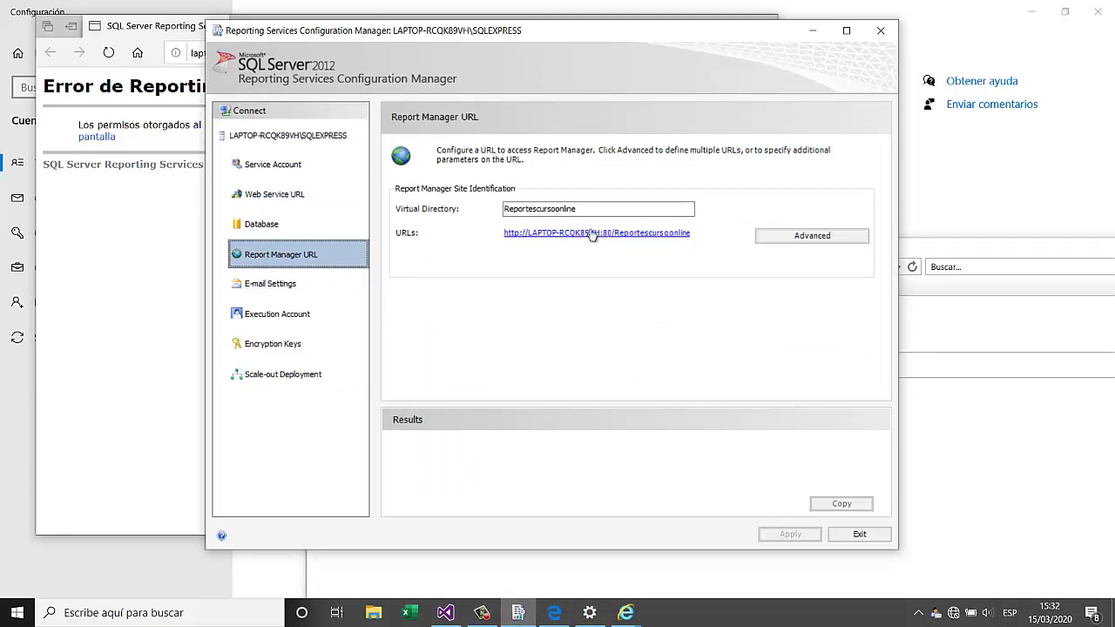
{"action": "left_click", "coordinate": [589, 235]}
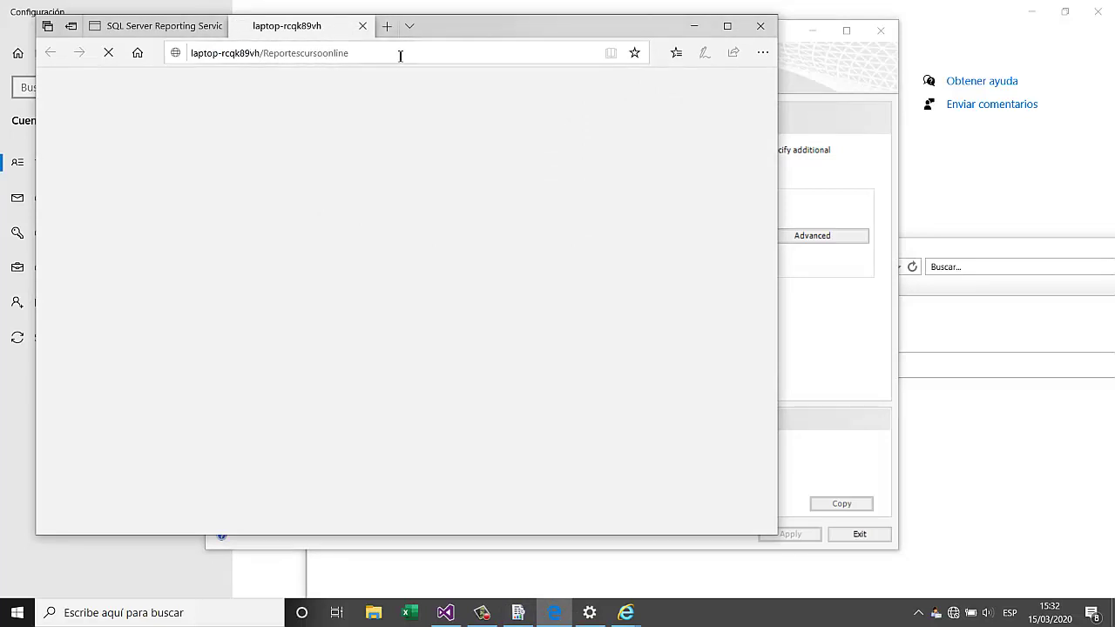
Copy the Reportescursoonline address from Microsoft Edge and open it in Internet Explorer's second tab
{"action": "left_click_drag", "start_coordinate": [365, 54], "coordinate": [189, 56]}
{"action": "key", "text": "ctrl+c"}
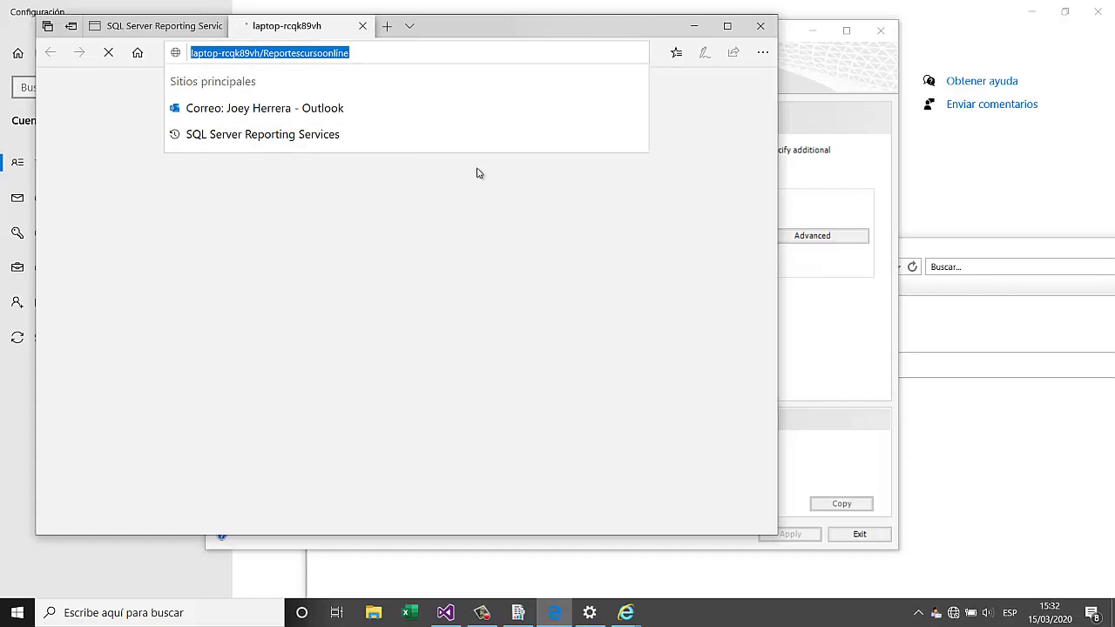
{"action": "left_click", "coordinate": [924, 250]}
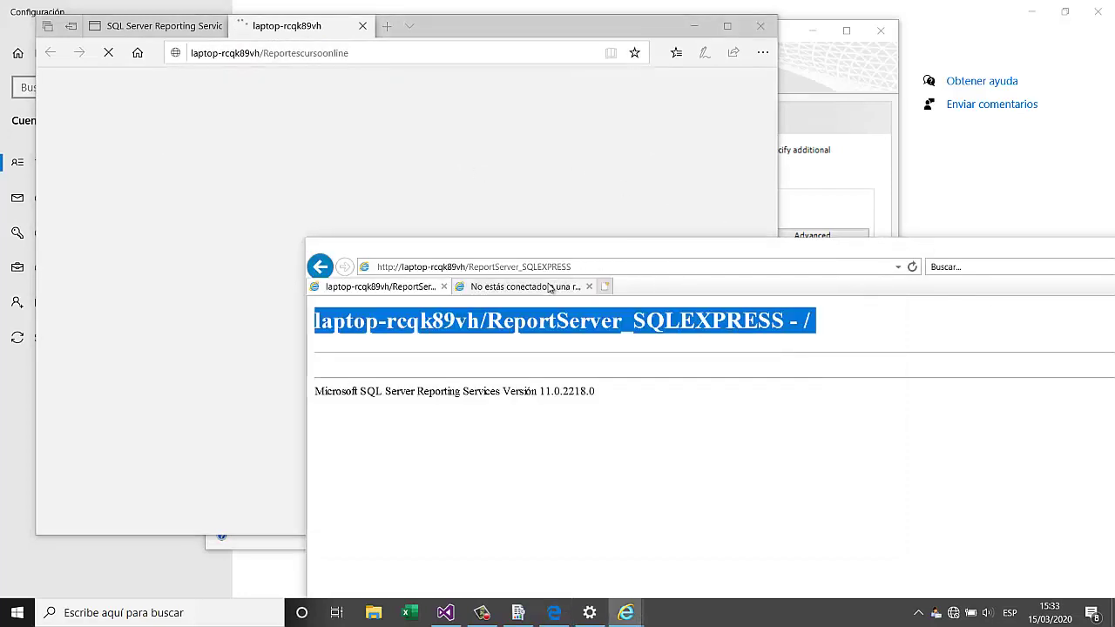
{"action": "left_click", "coordinate": [549, 286]}
{"action": "left_click", "coordinate": [492, 268]}
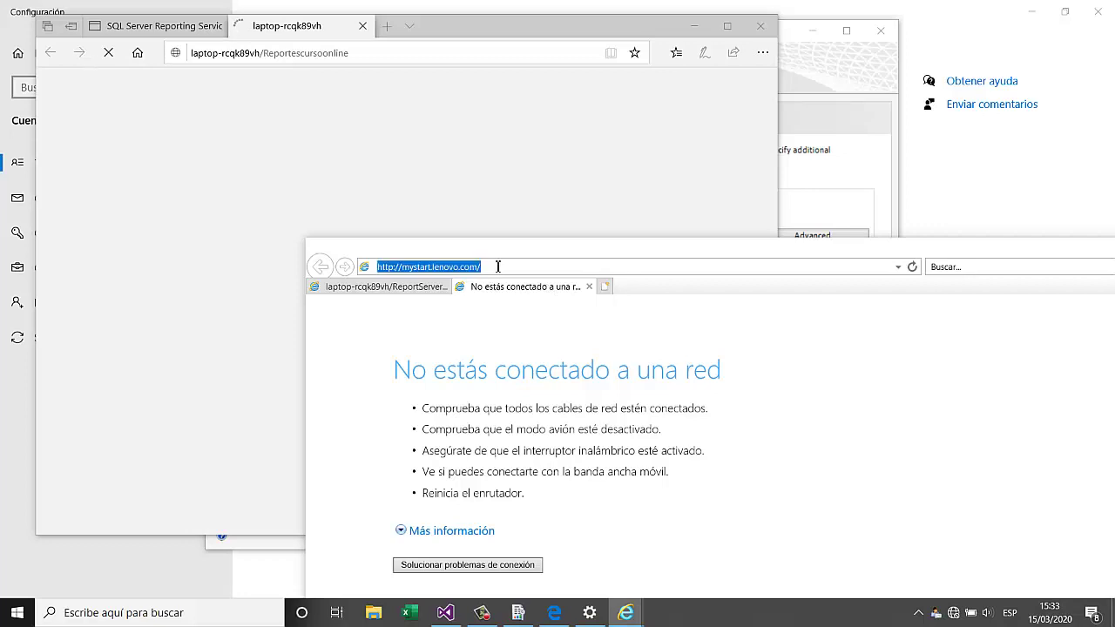
{"action": "key", "text": "ctrl+v"}
{"action": "key", "text": "Return"}
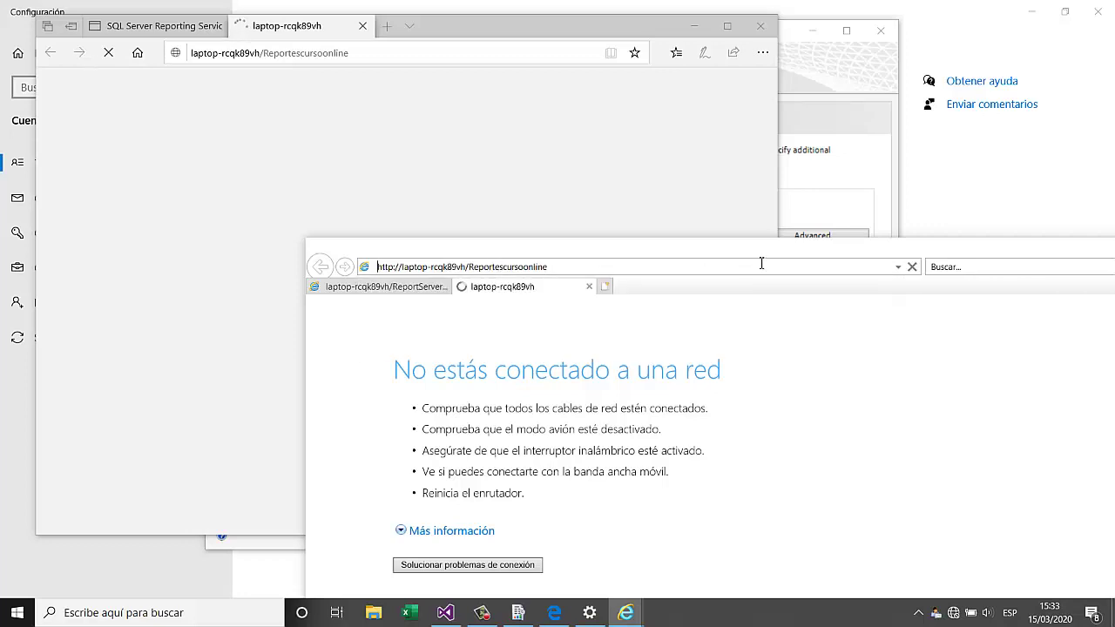
Reposition the Internet Explorer window and compare its Report Manager page with the one in Microsoft Edge
{"action": "left_click_drag", "start_coordinate": [693, 252], "coordinate": [691, 131]}
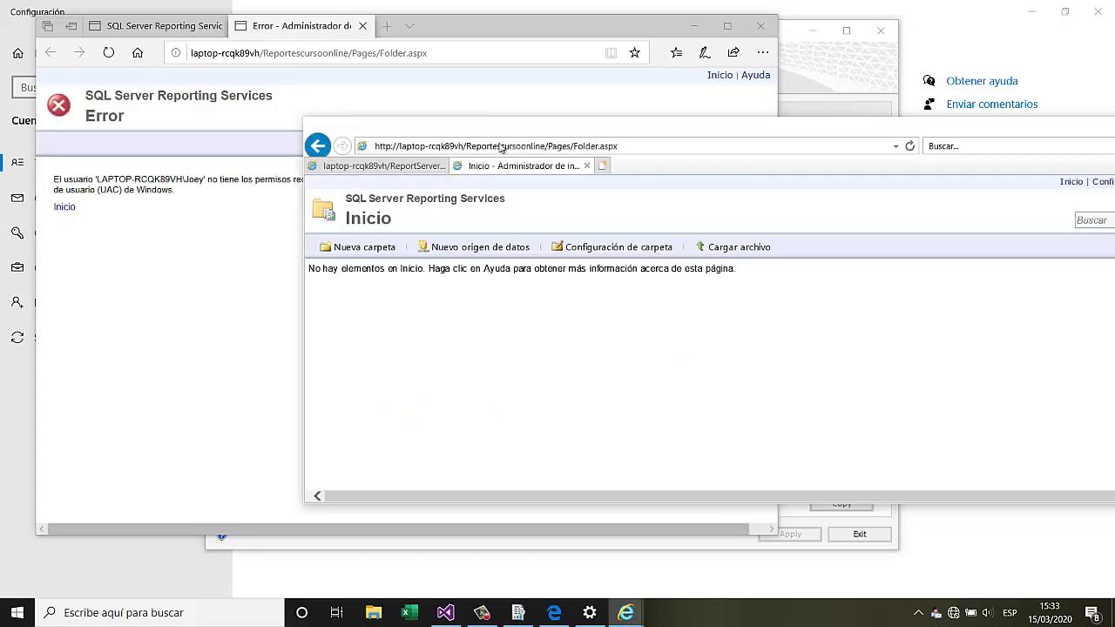
{"action": "left_click_drag", "start_coordinate": [618, 131], "coordinate": [655, 214]}
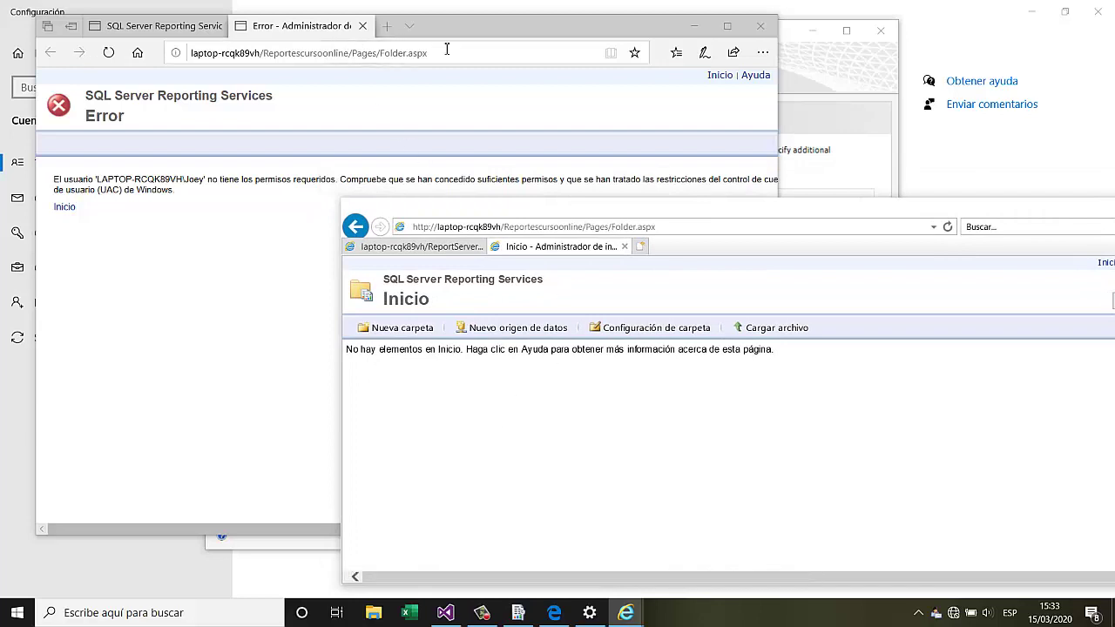
{"action": "left_click", "coordinate": [475, 38]}
{"action": "left_click", "coordinate": [222, 253]}
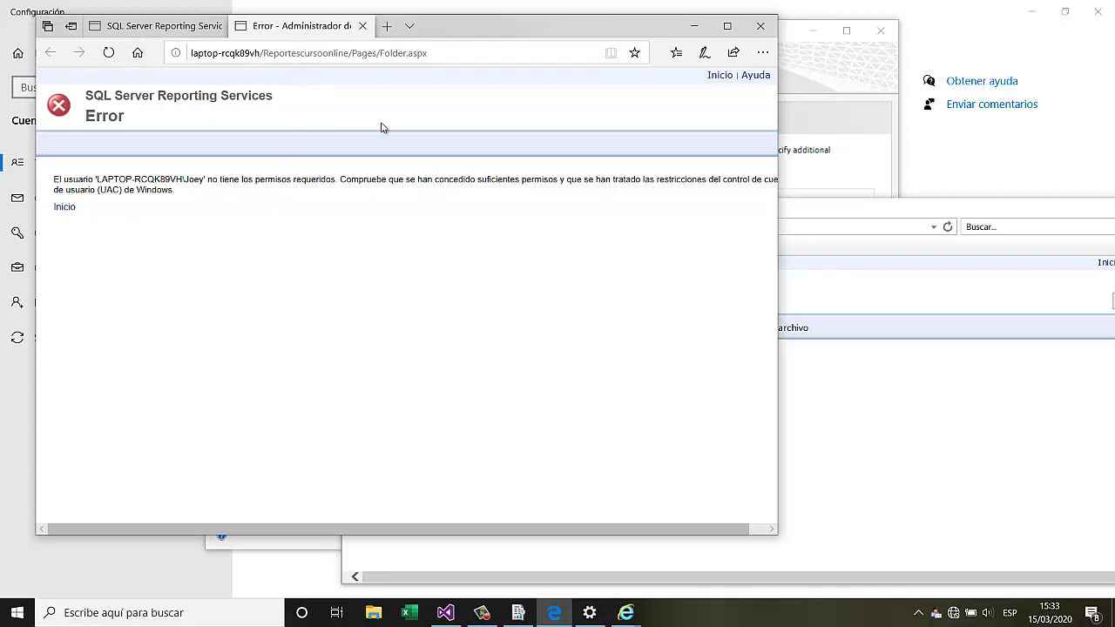
Reposition the Microsoft Edge window and compare the permission errors on its report server and Report Manager tabs
{"action": "left_click_drag", "start_coordinate": [497, 35], "coordinate": [478, 58]}
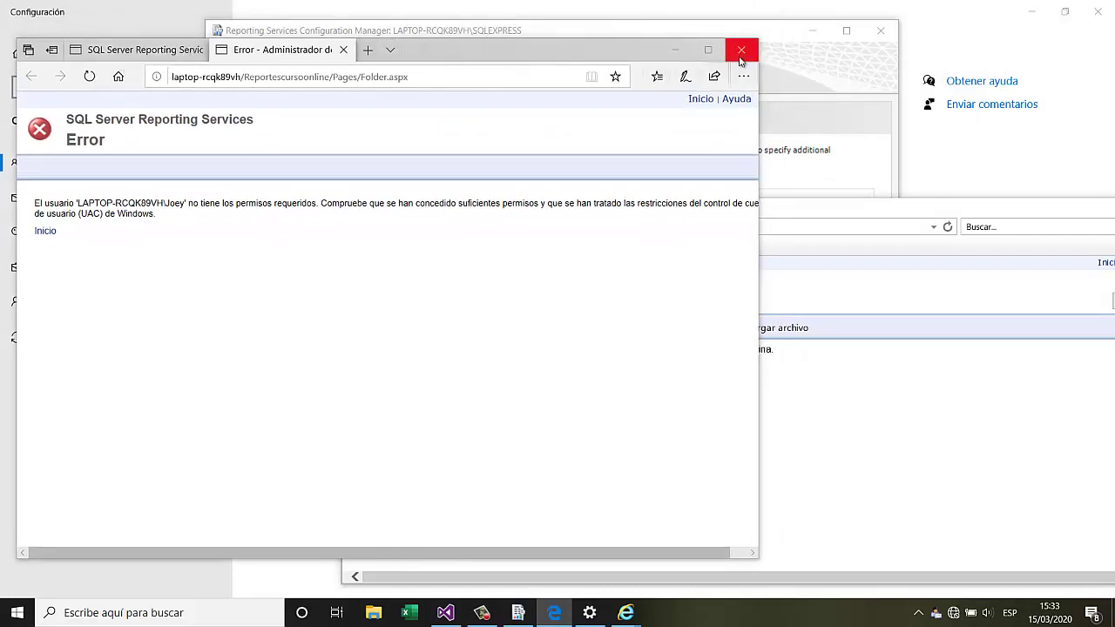
{"action": "left_click", "coordinate": [130, 54]}
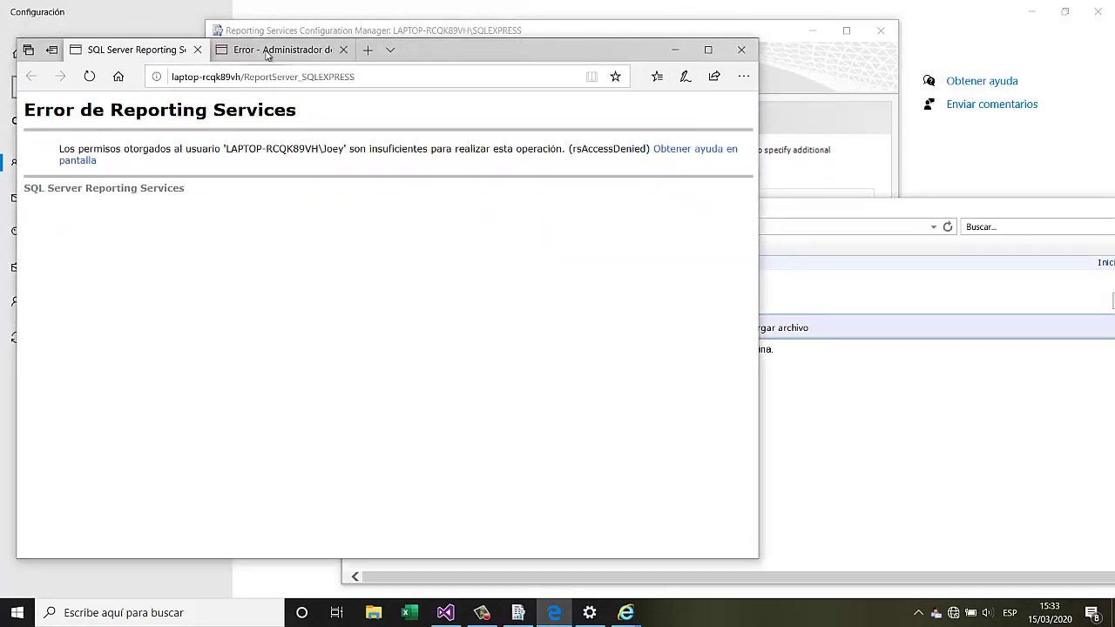
{"action": "left_click", "coordinate": [267, 53]}
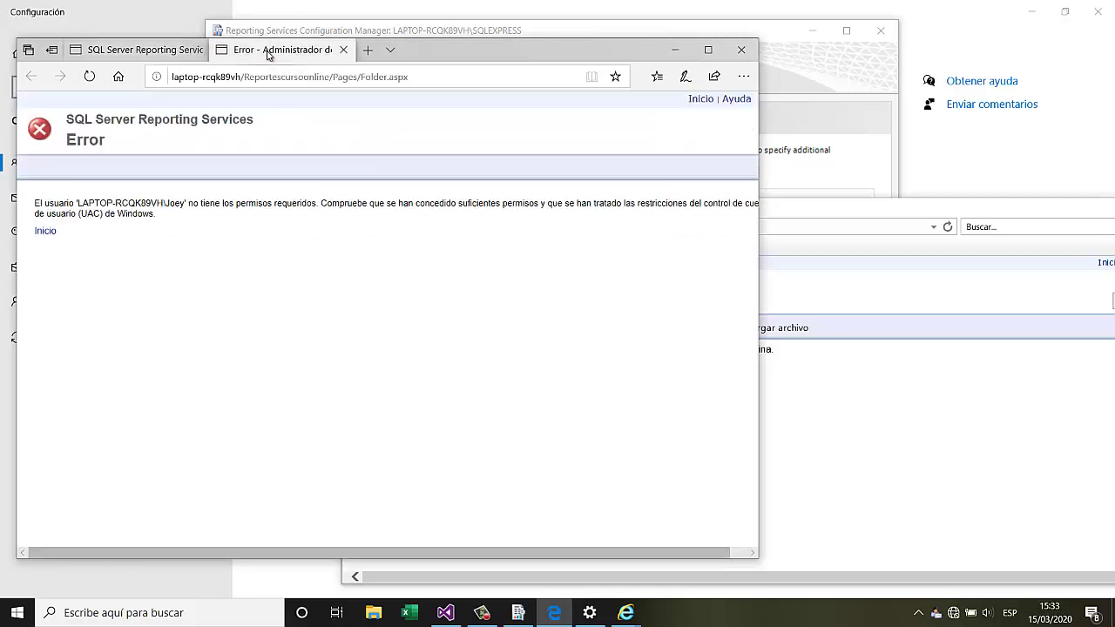
{"action": "left_click", "coordinate": [164, 54]}
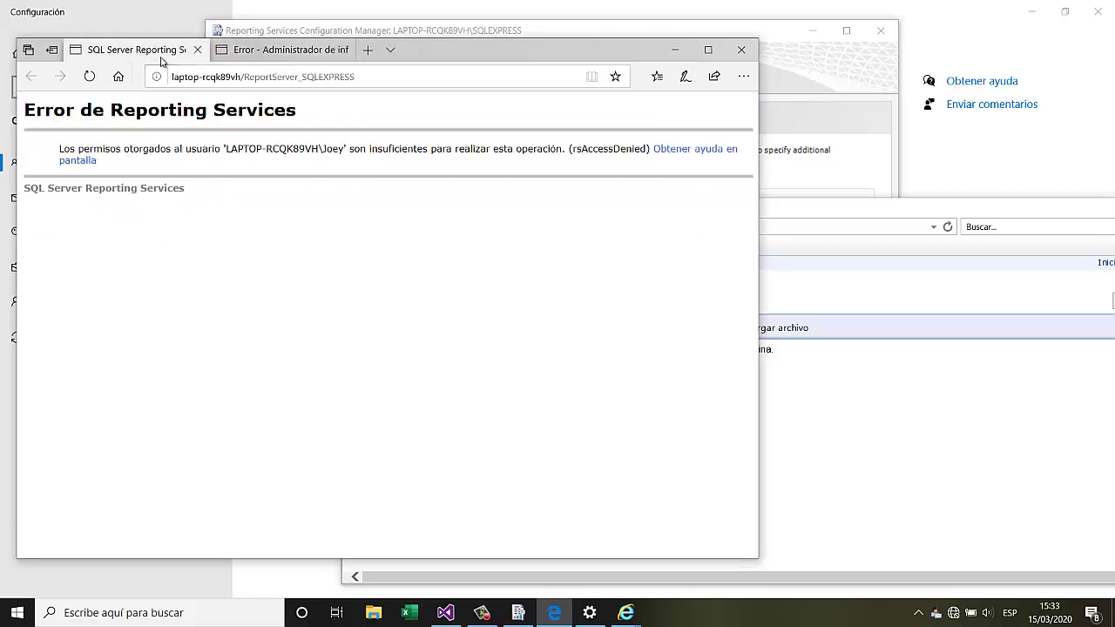
{"action": "left_click", "coordinate": [268, 53]}
{"action": "left_click", "coordinate": [166, 55]}
{"action": "left_click", "coordinate": [261, 54]}
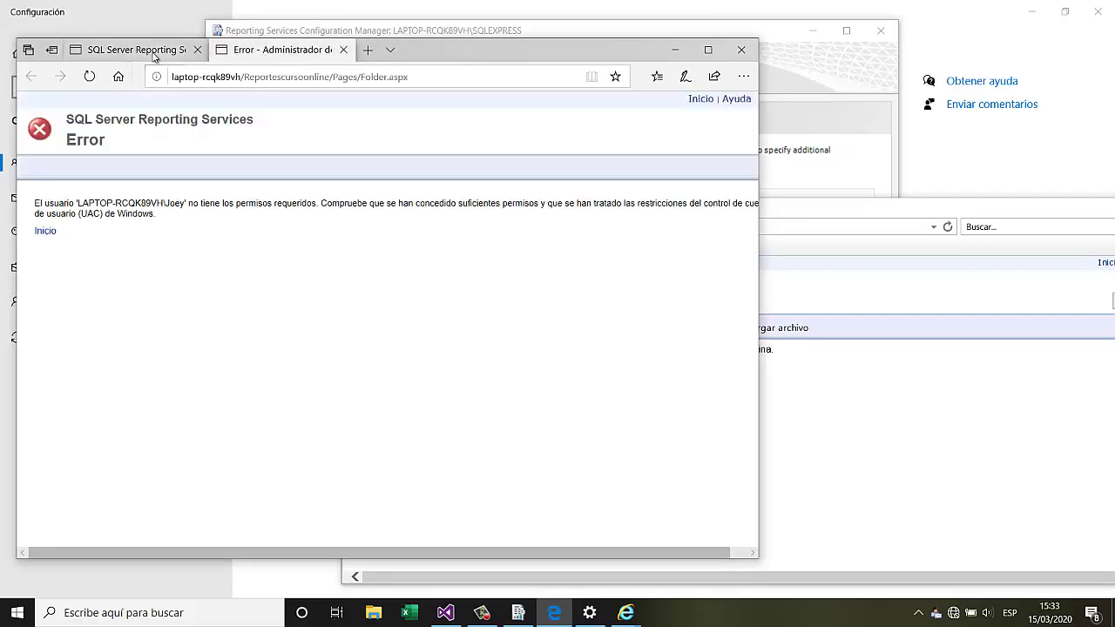
{"action": "left_click", "coordinate": [153, 55]}
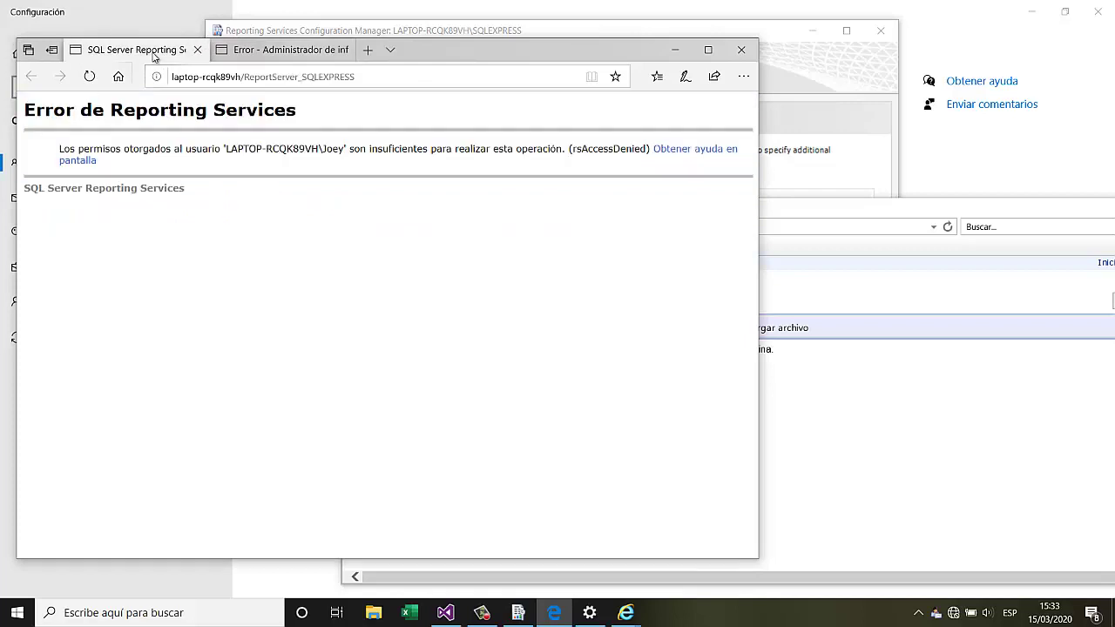
{"action": "left_click", "coordinate": [284, 54]}
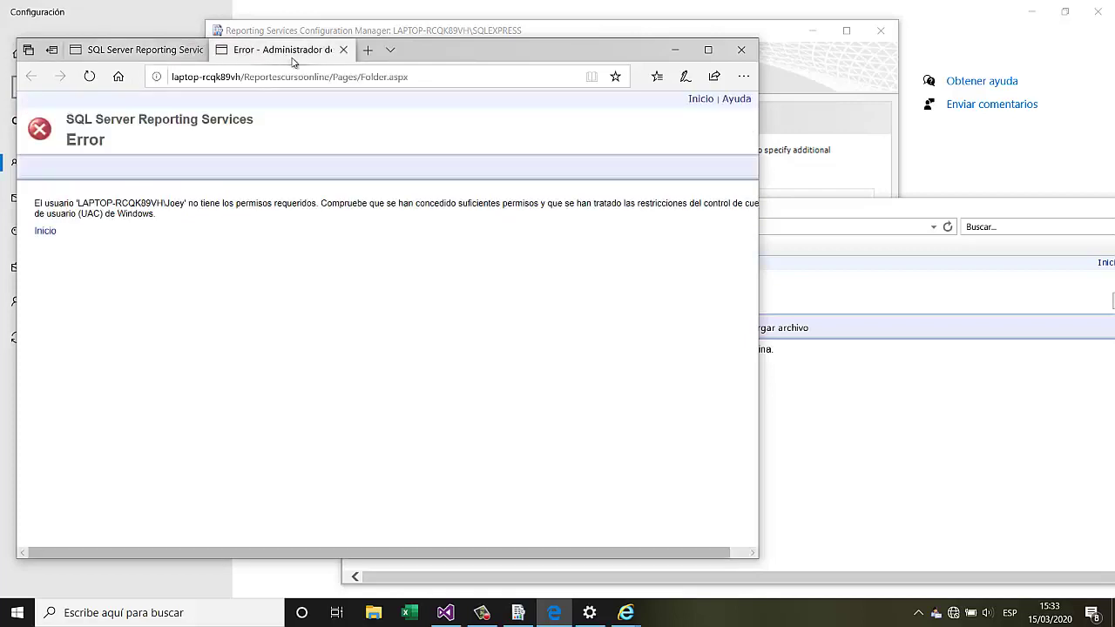
Close Microsoft Edge with all its tabs and show the ReportServer_SQLEXPRESS page in the repositioned Internet Explorer window
{"action": "left_click", "coordinate": [739, 50]}
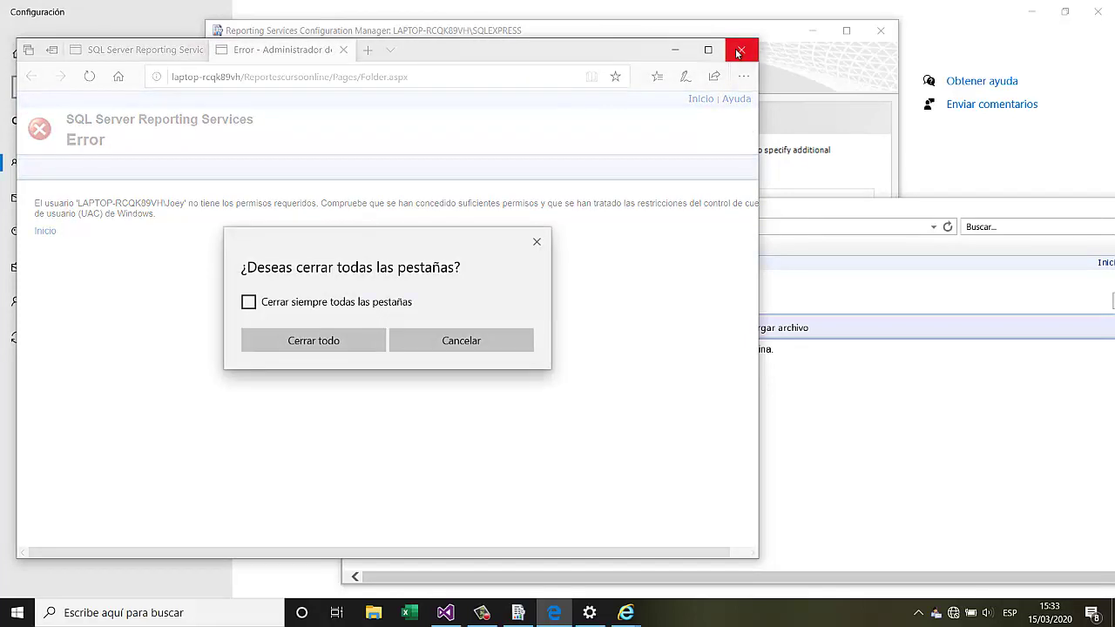
{"action": "left_click", "coordinate": [339, 340]}
{"action": "left_click_drag", "start_coordinate": [687, 209], "coordinate": [397, 121]}
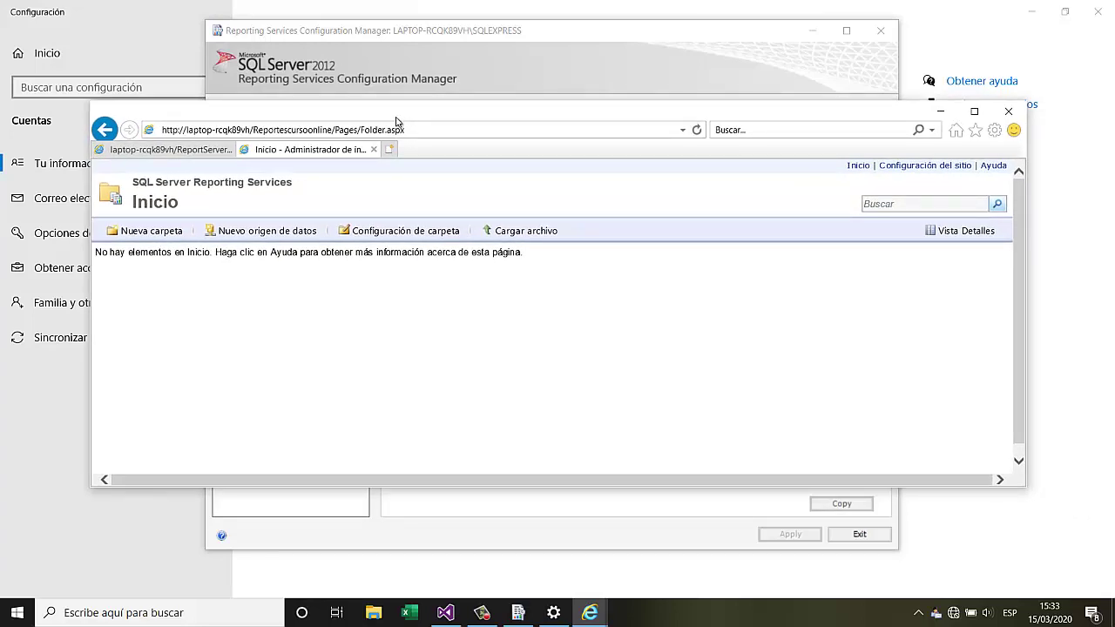
{"action": "left_click_drag", "start_coordinate": [396, 121], "coordinate": [676, 188]}
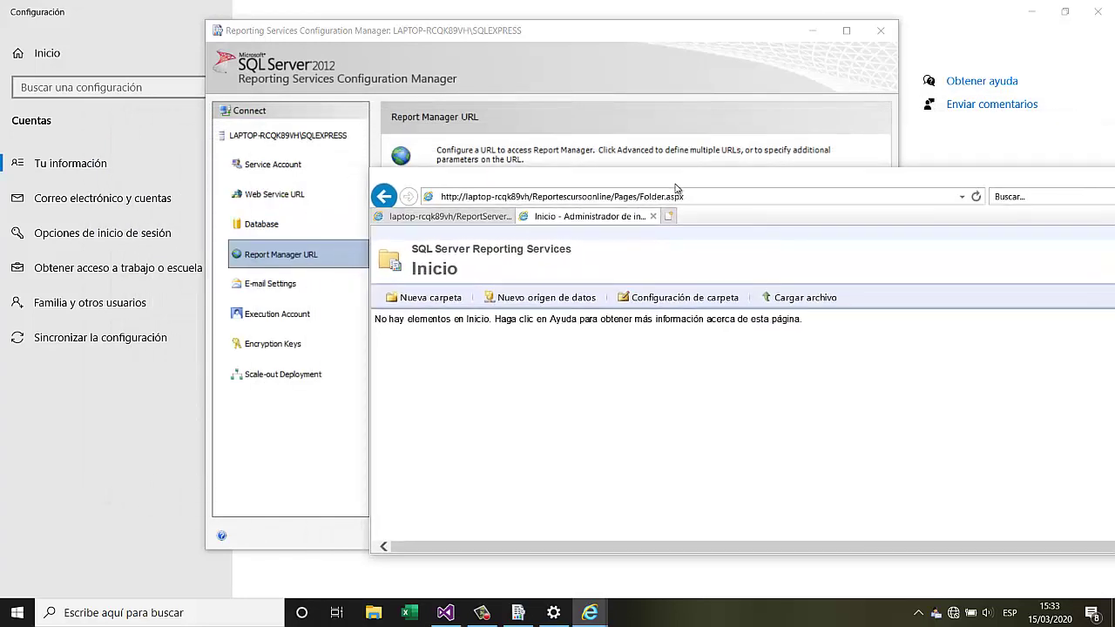
{"action": "left_click", "coordinate": [444, 216]}
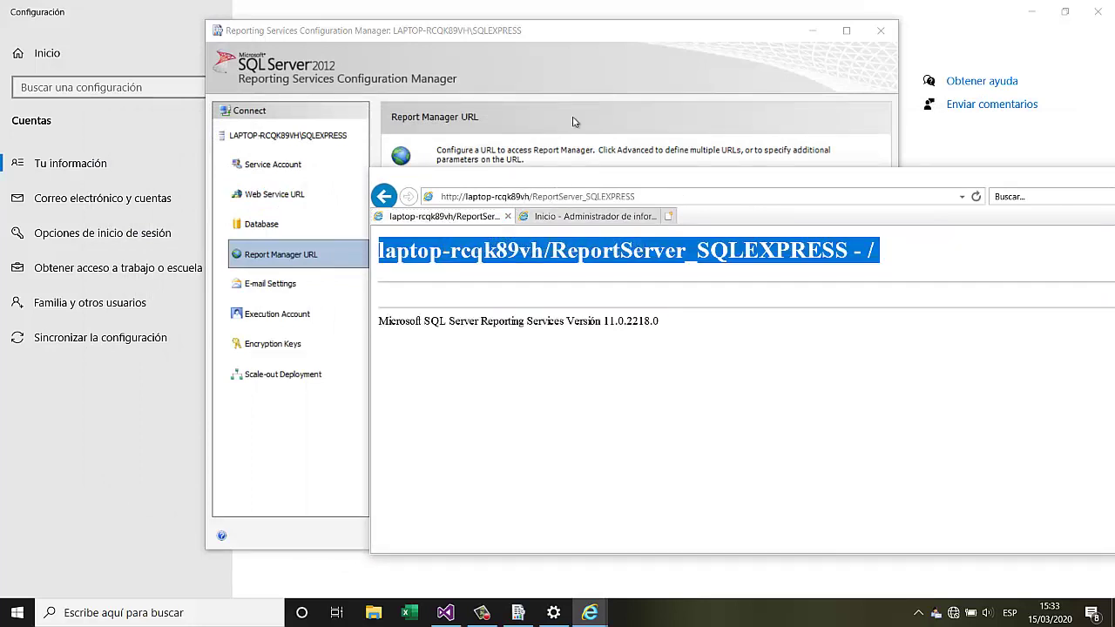
Switch to Reporting Services Configuration Manager and review the Web Service URL and Report Manager URL settings
{"action": "left_click", "coordinate": [571, 42]}
{"action": "left_click", "coordinate": [282, 198]}
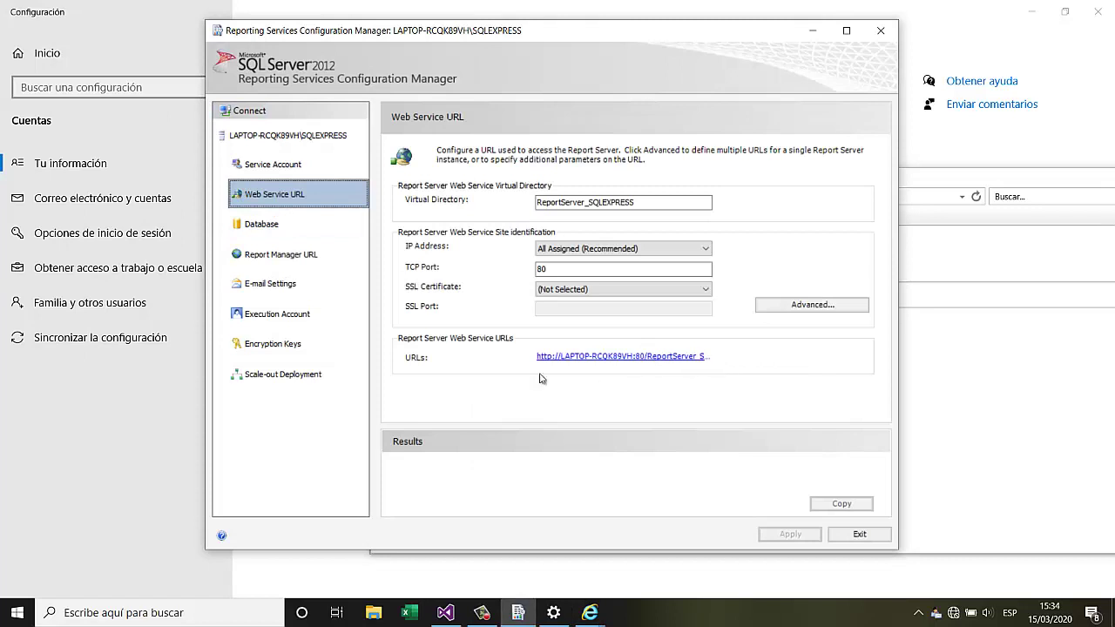
{"action": "left_click", "coordinate": [311, 257]}
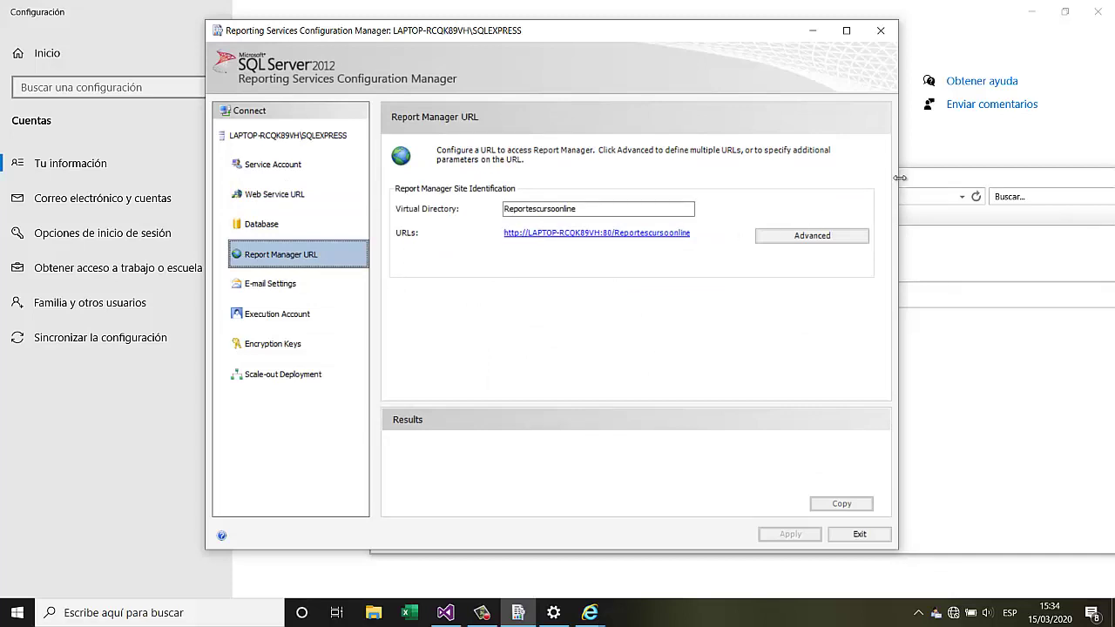
Return to Internet Explorer, show the Report Manager home page and maximize the window
{"action": "left_click", "coordinate": [928, 187]}
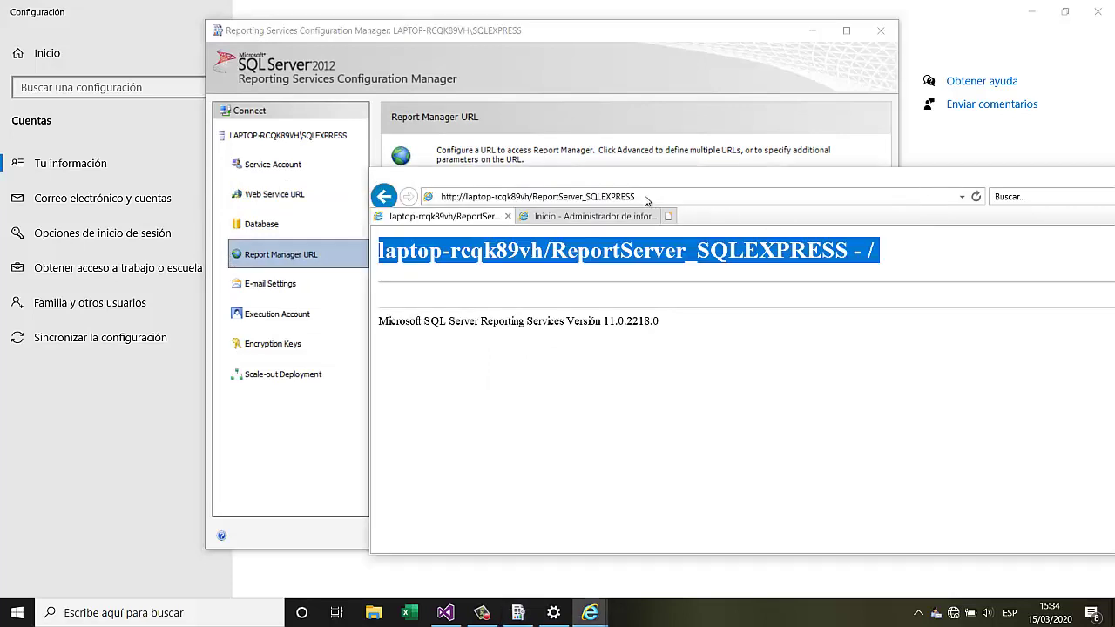
{"action": "left_click_drag", "start_coordinate": [650, 184], "coordinate": [348, 128]}
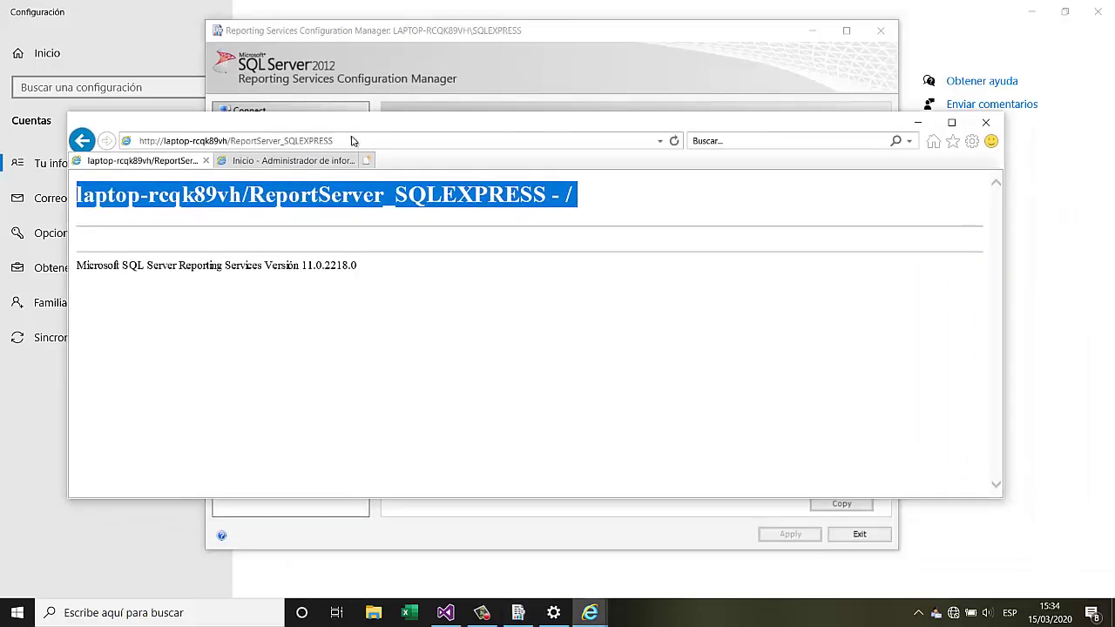
{"action": "left_click", "coordinate": [296, 162]}
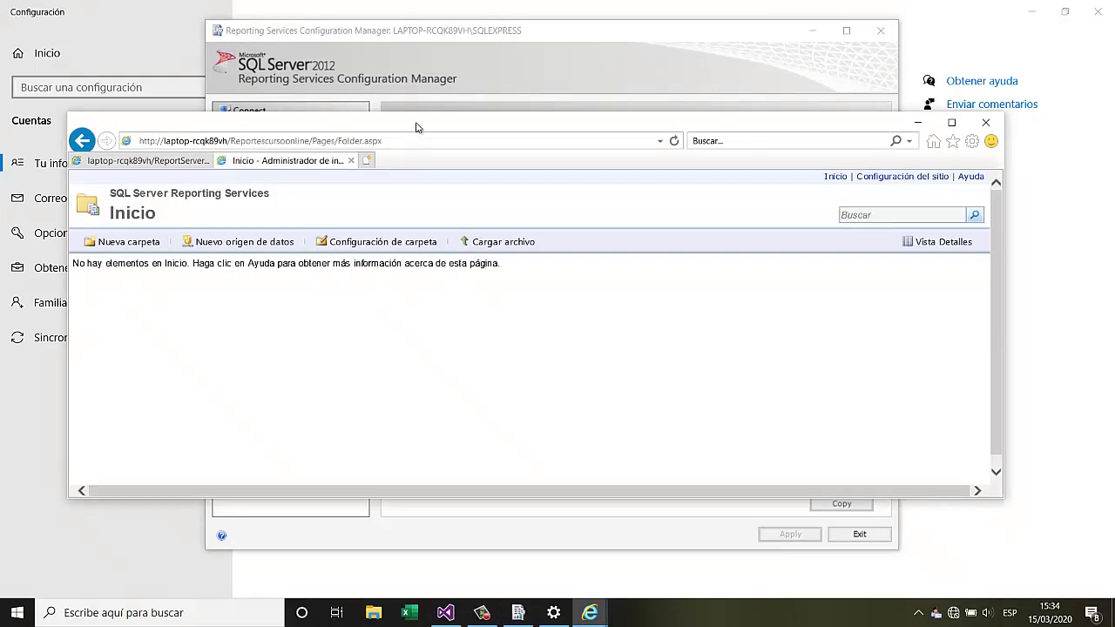
{"action": "double_click", "coordinate": [415, 127]}
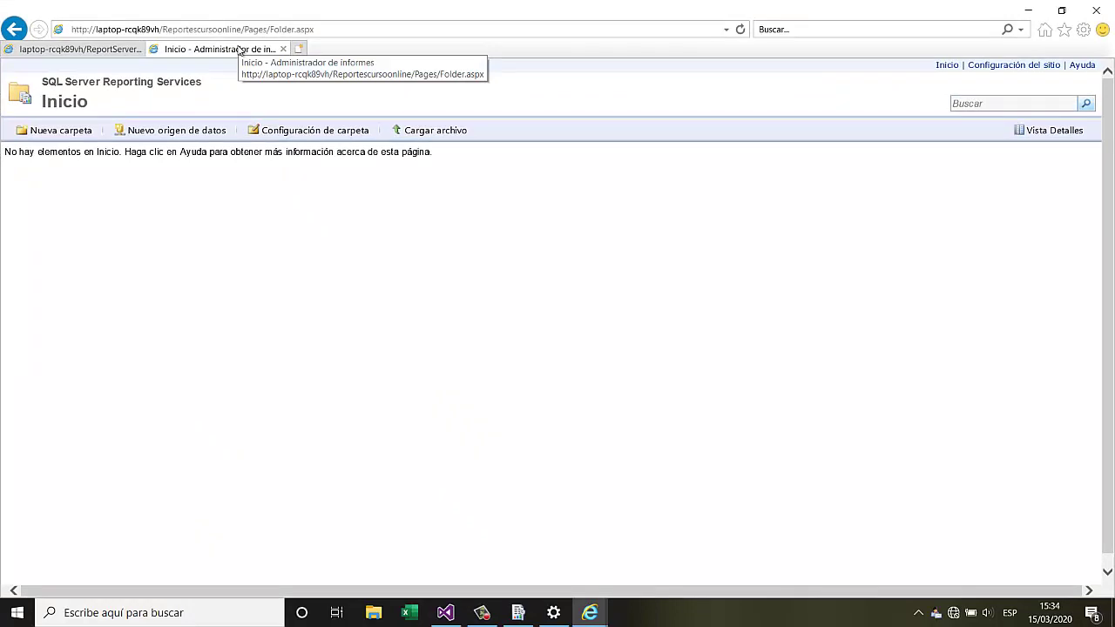
{"action": "left_click", "coordinate": [553, 613]}
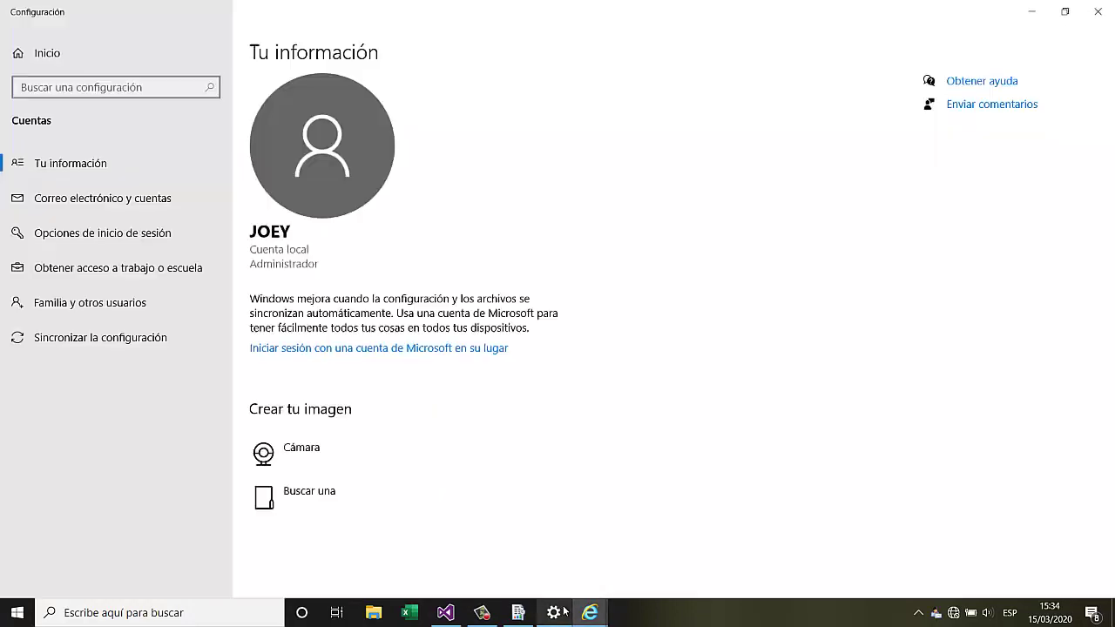
{"action": "left_click", "coordinate": [482, 613]}
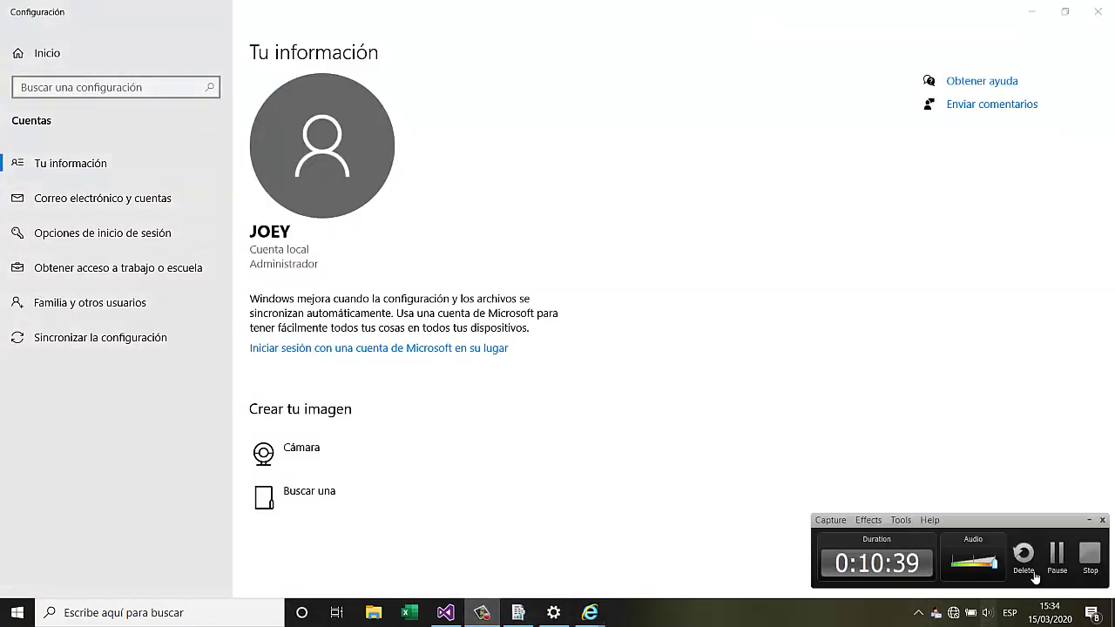
{"action": "left_click", "coordinate": [1055, 553]}
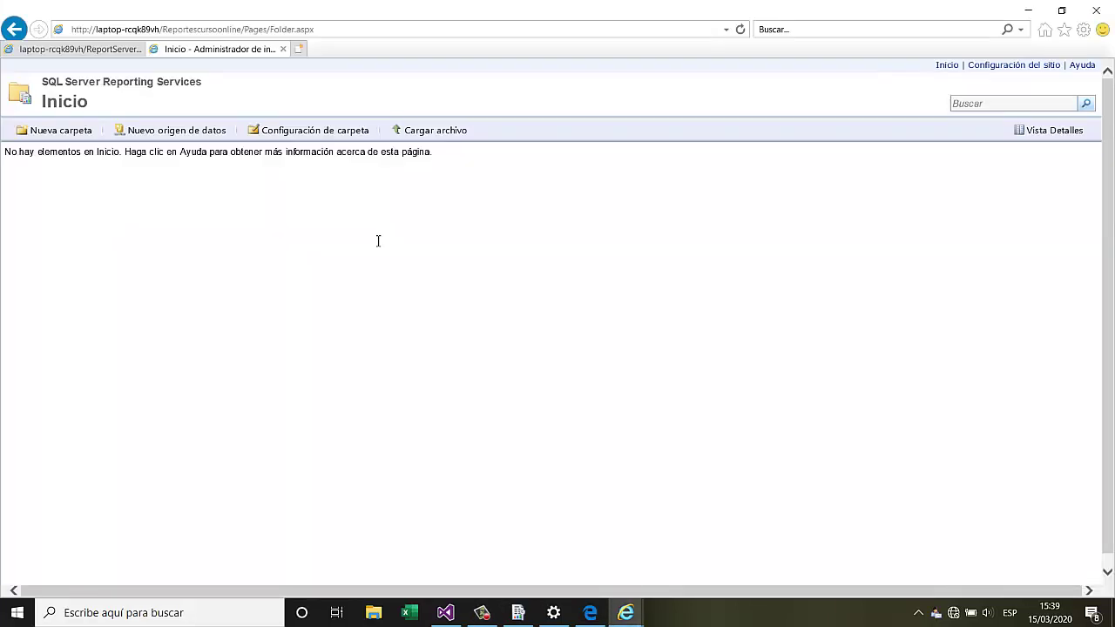
Start a new system role assignment in the site's security settings and check the local account name in Windows Settings
{"action": "left_click", "coordinate": [1046, 70]}
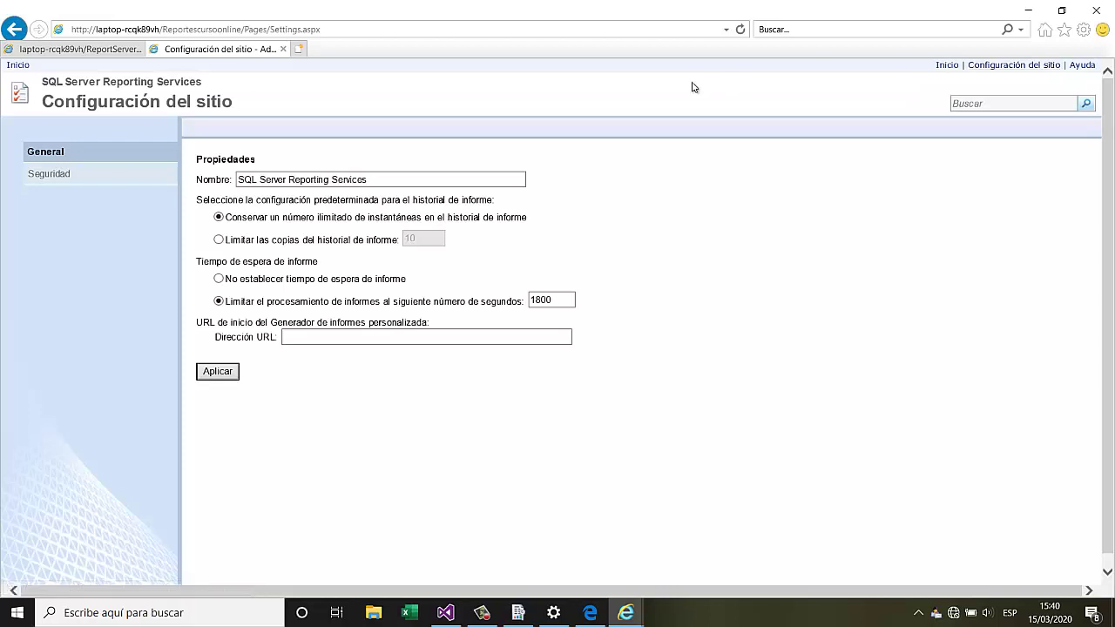
{"action": "left_click", "coordinate": [79, 175]}
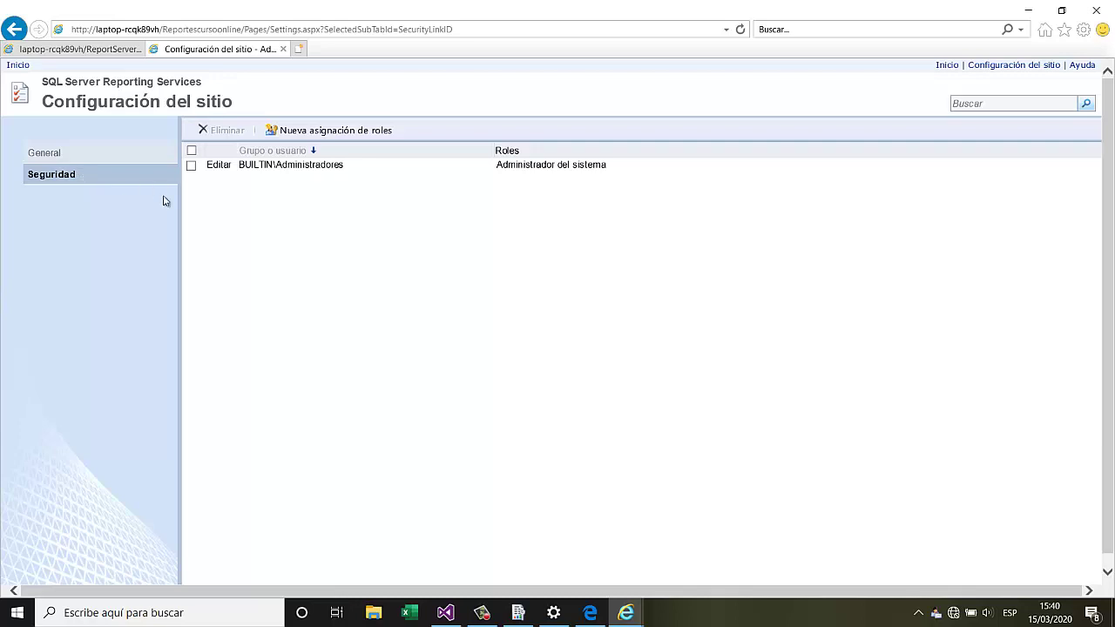
{"action": "left_click", "coordinate": [346, 133]}
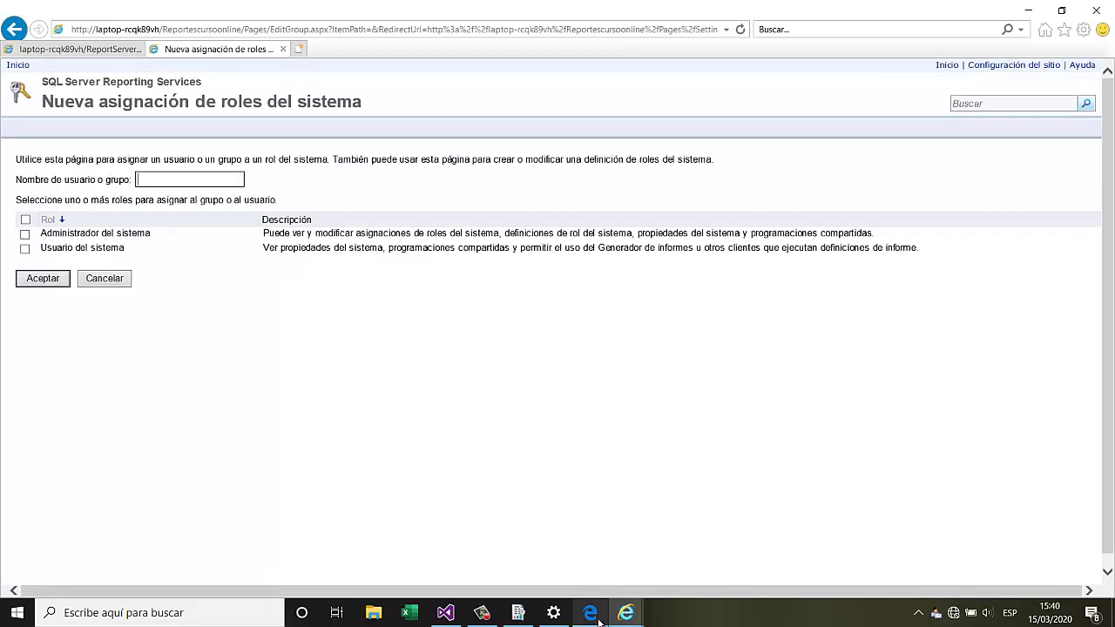
{"action": "mouse_move", "coordinate": [598, 621]}
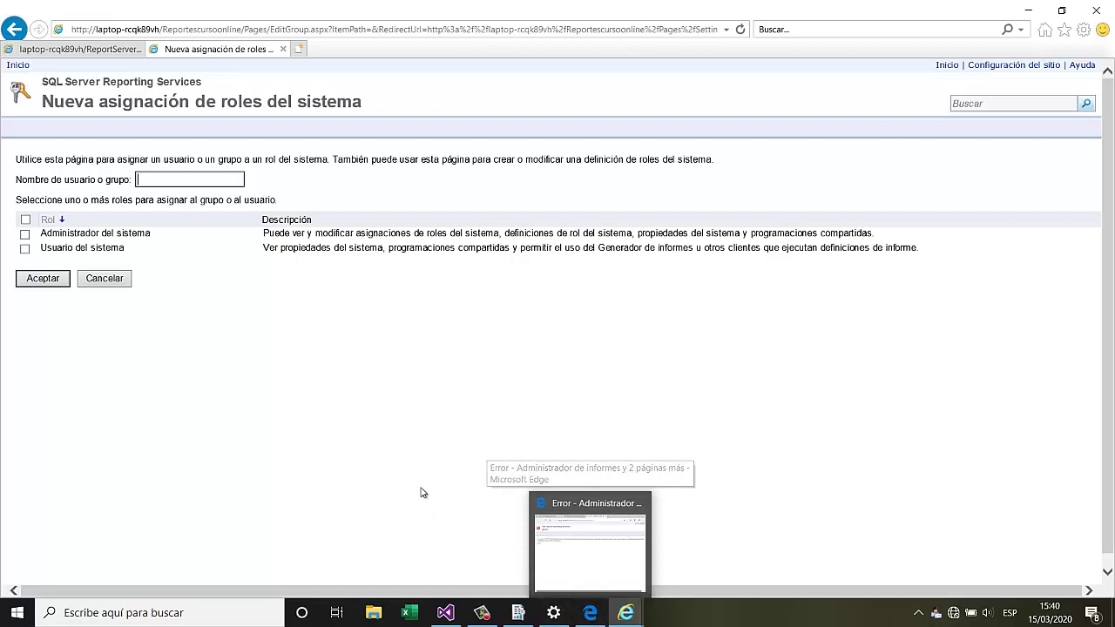
{"action": "left_click", "coordinate": [552, 617]}
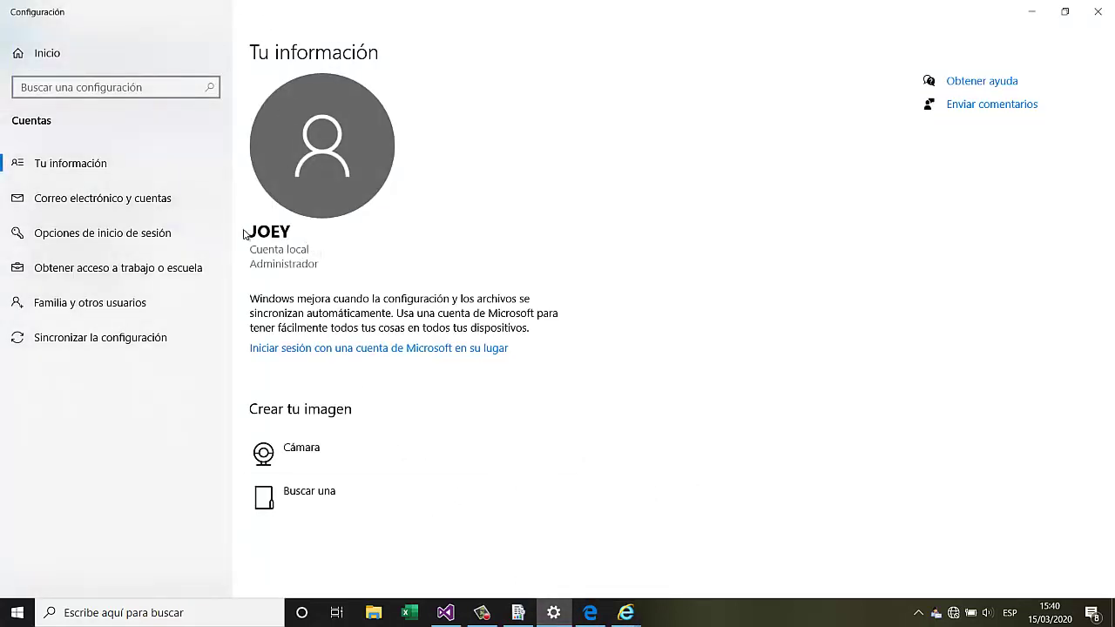
{"action": "left_click", "coordinate": [637, 614]}
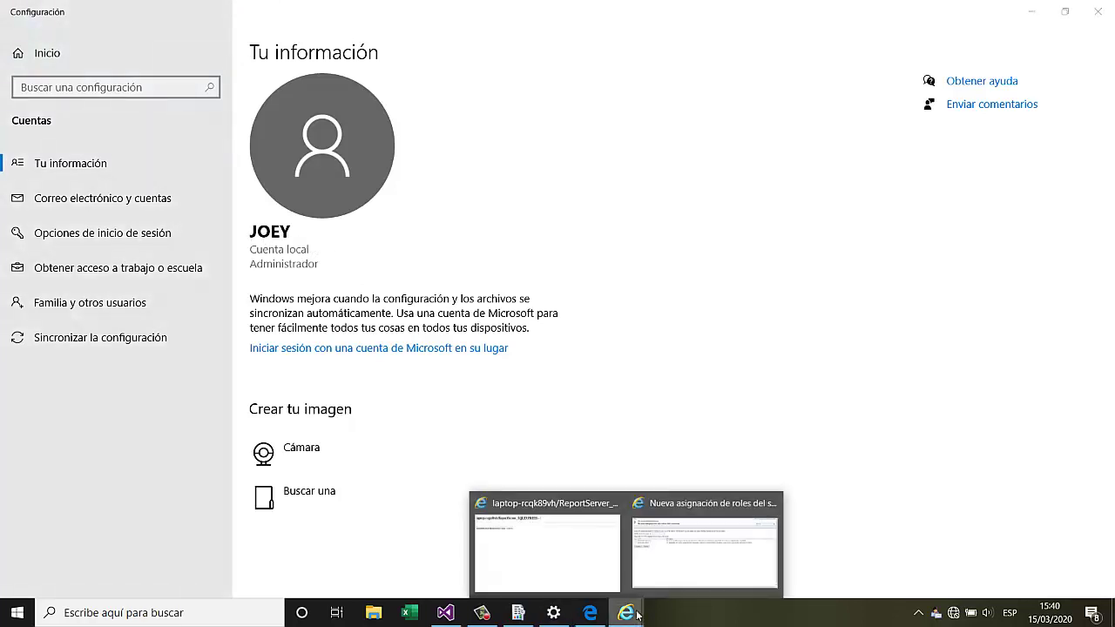
{"action": "left_click", "coordinate": [642, 558]}
Assign the Administrador del sistema role to the local Windows user and check the new entry in the security list
{"action": "left_click", "coordinate": [210, 178]}
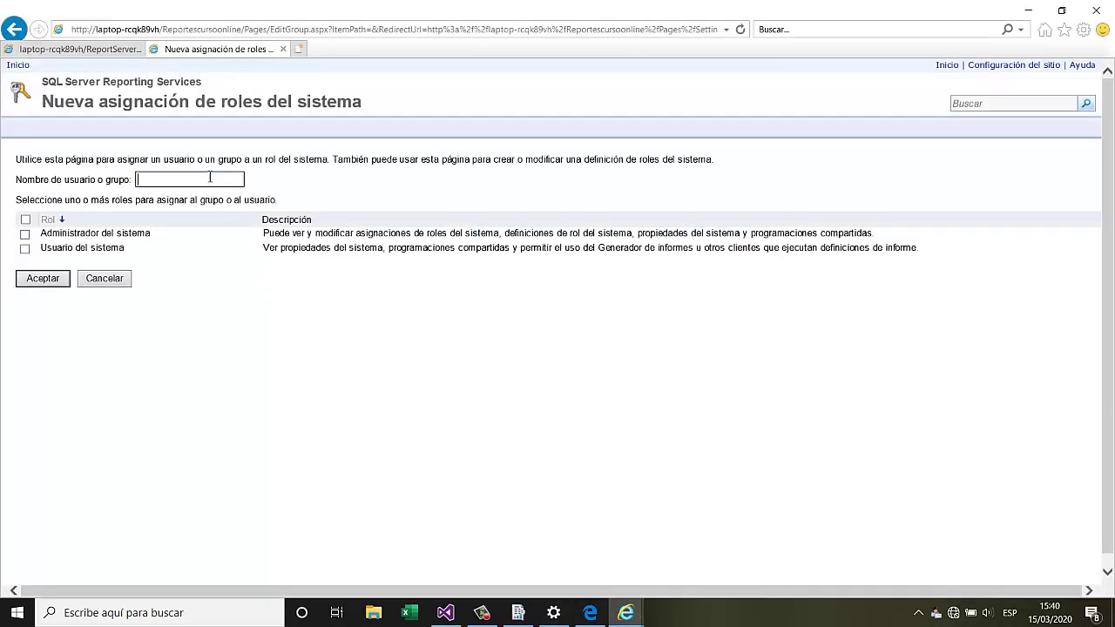
{"action": "type", "text": "joey"}
{"action": "left_click", "coordinate": [25, 234]}
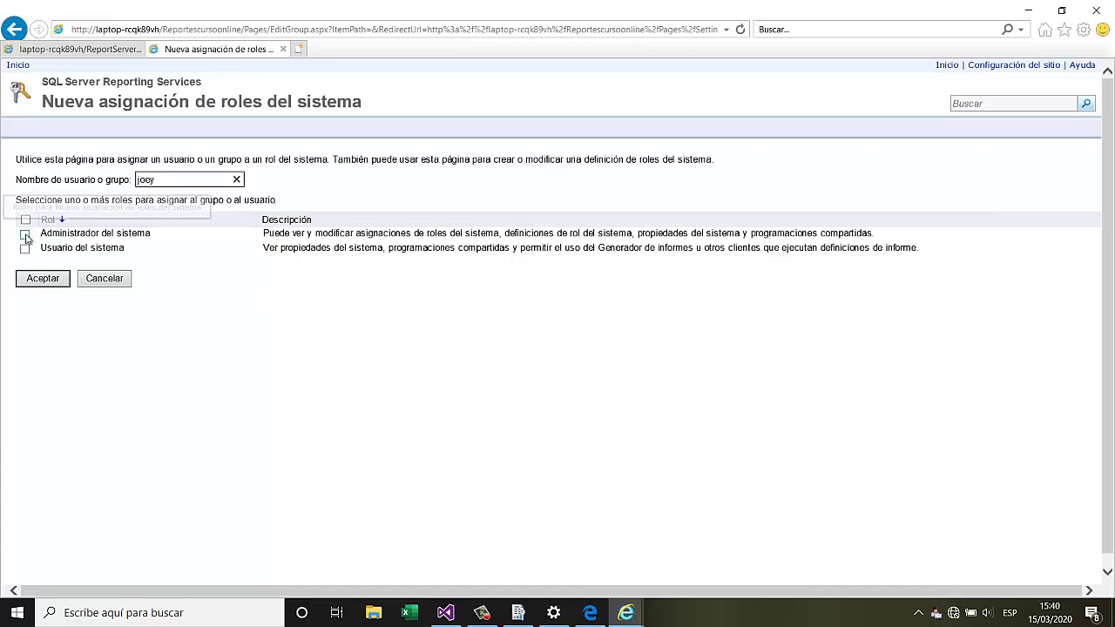
{"action": "left_click", "coordinate": [41, 279]}
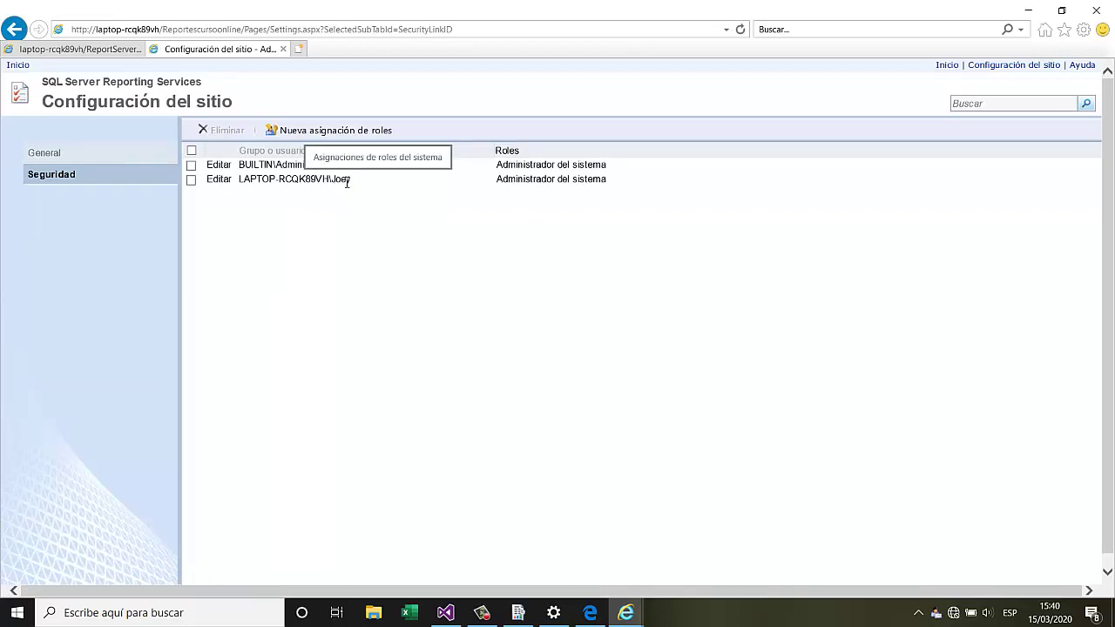
{"action": "left_click_drag", "start_coordinate": [615, 182], "coordinate": [215, 188]}
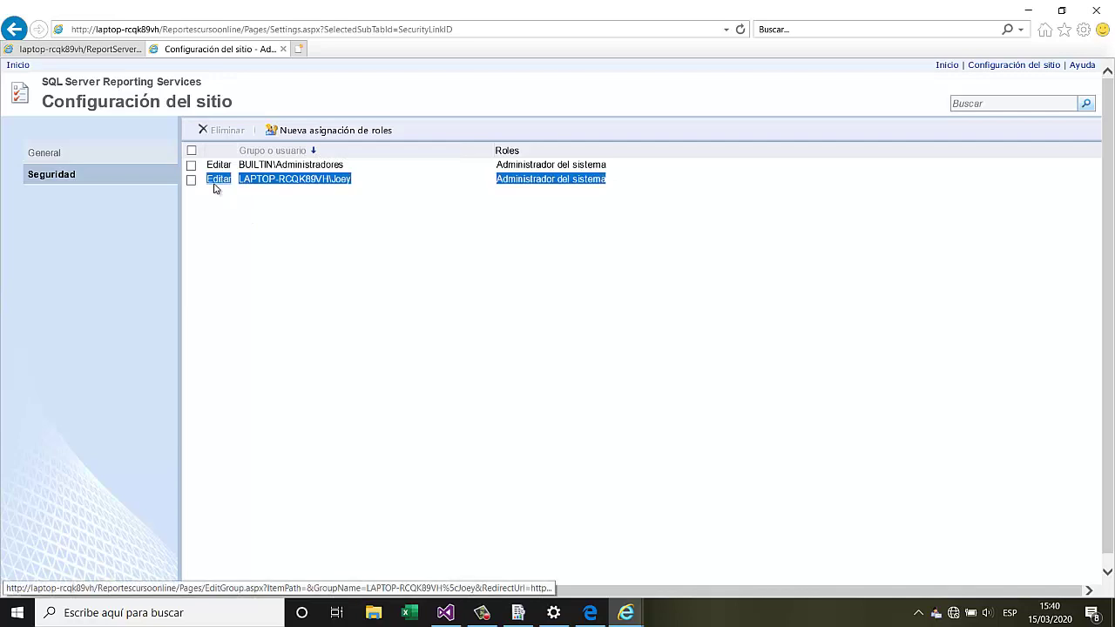
{"action": "left_click", "coordinate": [438, 277]}
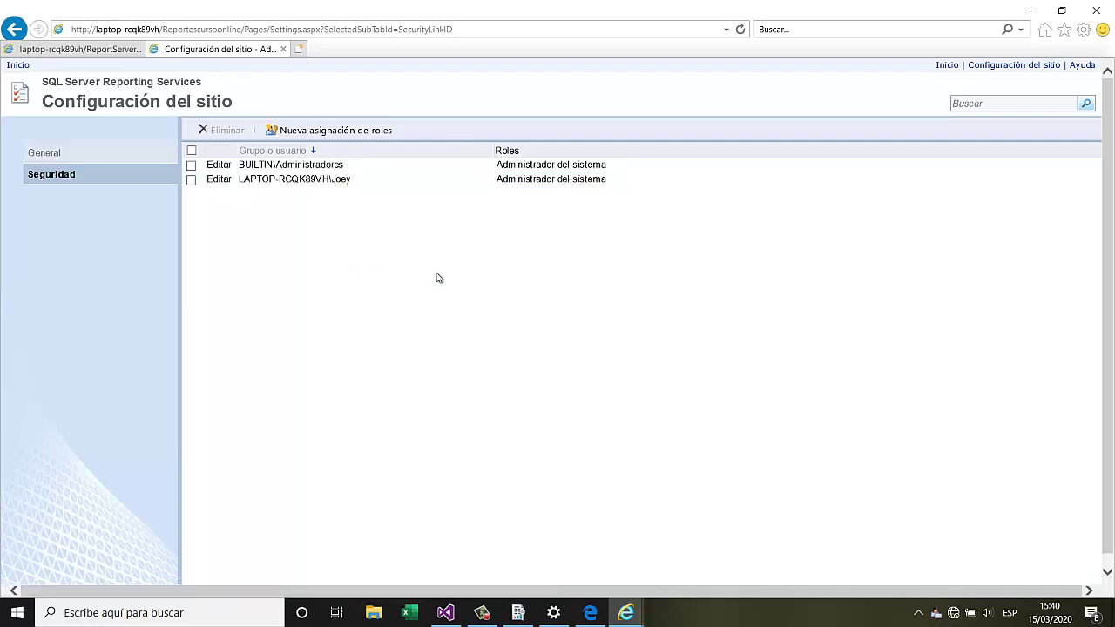
Grant the local Windows user all five roles in the Inicio folder's security settings and check the new entry
{"action": "left_click", "coordinate": [952, 69]}
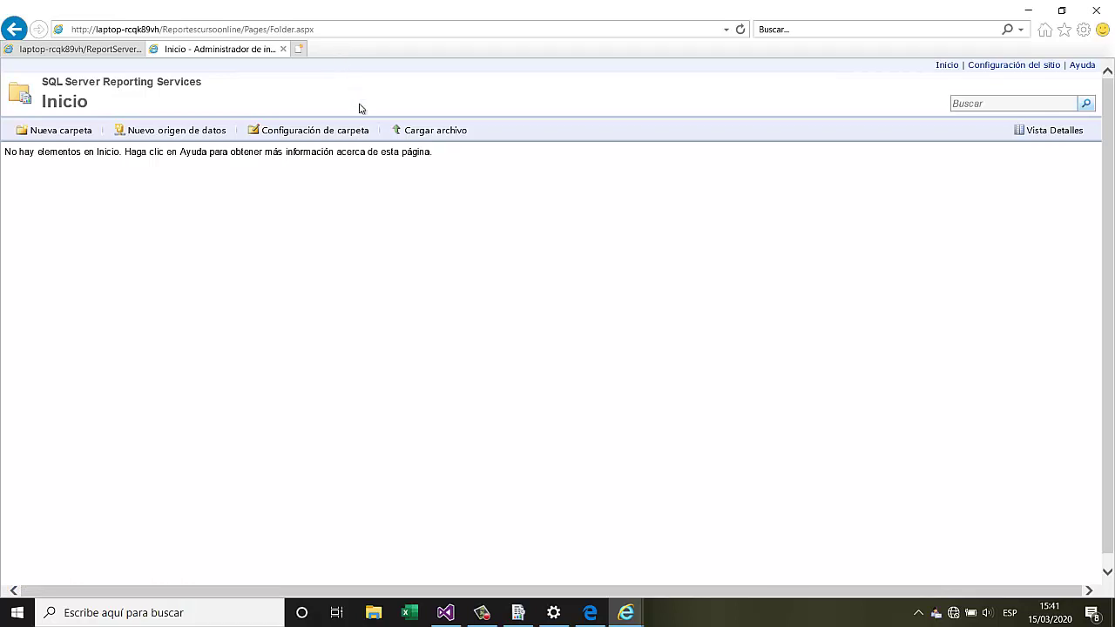
{"action": "left_click", "coordinate": [315, 131]}
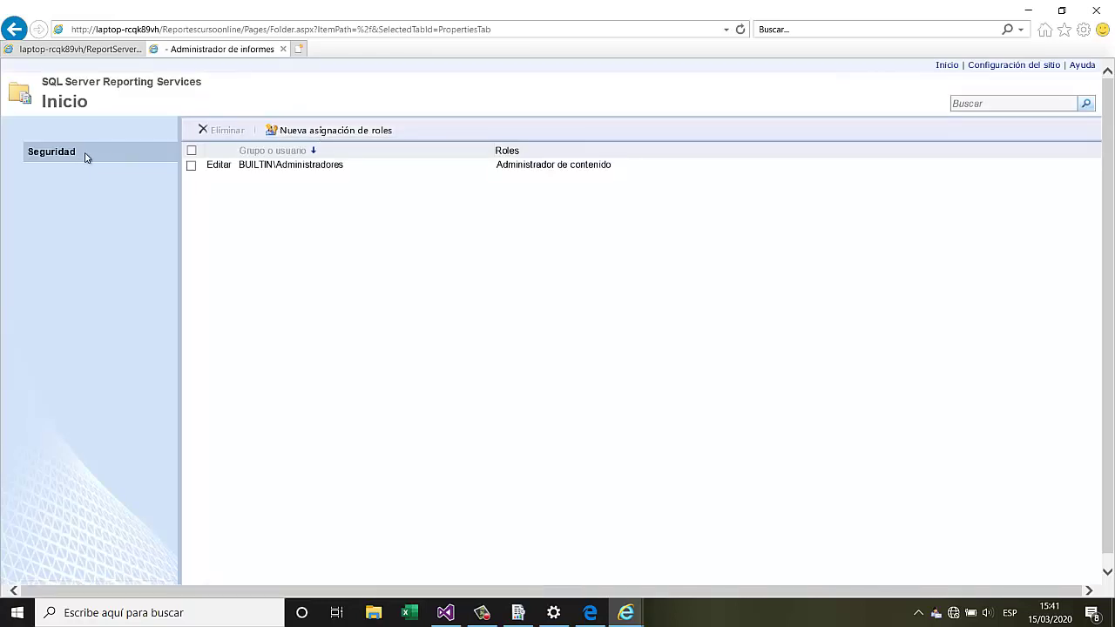
{"action": "left_click", "coordinate": [345, 130]}
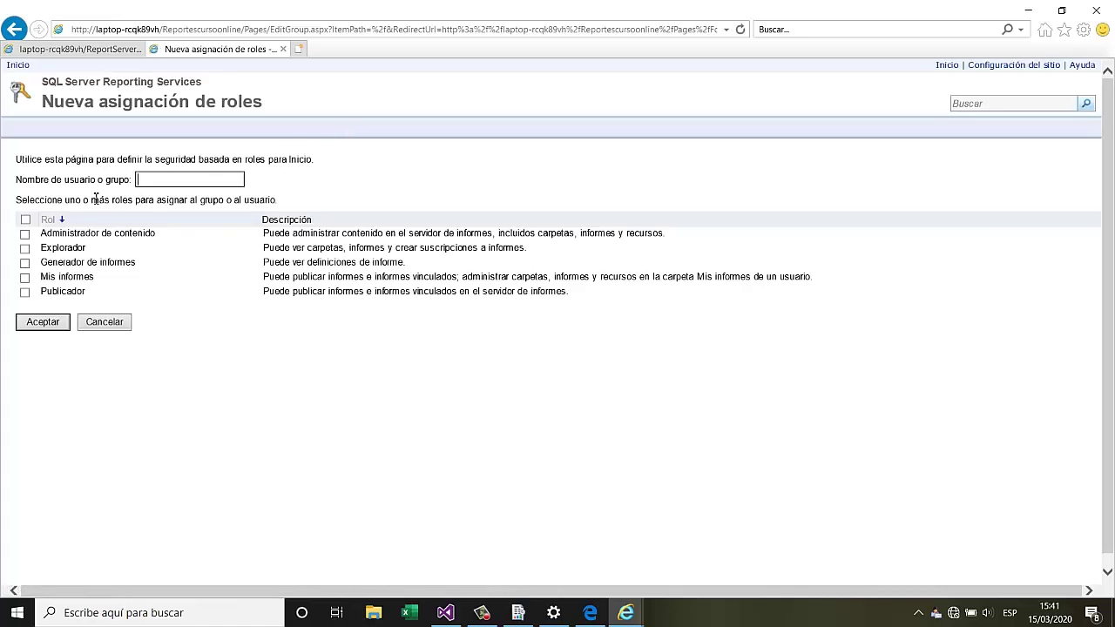
{"action": "left_click", "coordinate": [183, 180]}
{"action": "type", "text": "joey"}
{"action": "left_click", "coordinate": [24, 222]}
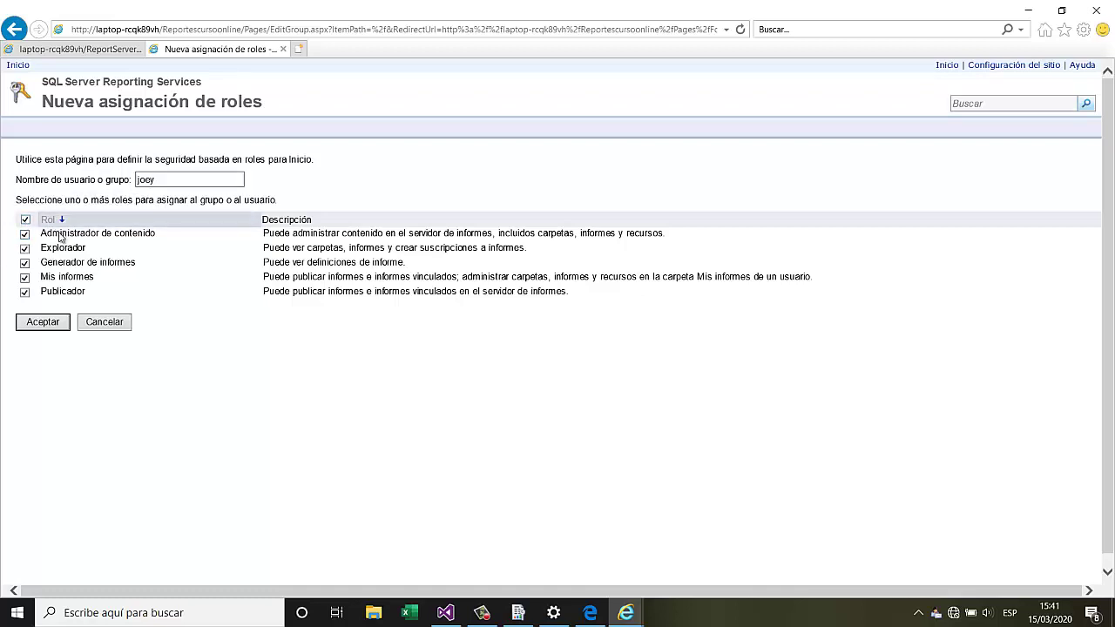
{"action": "left_click", "coordinate": [54, 324]}
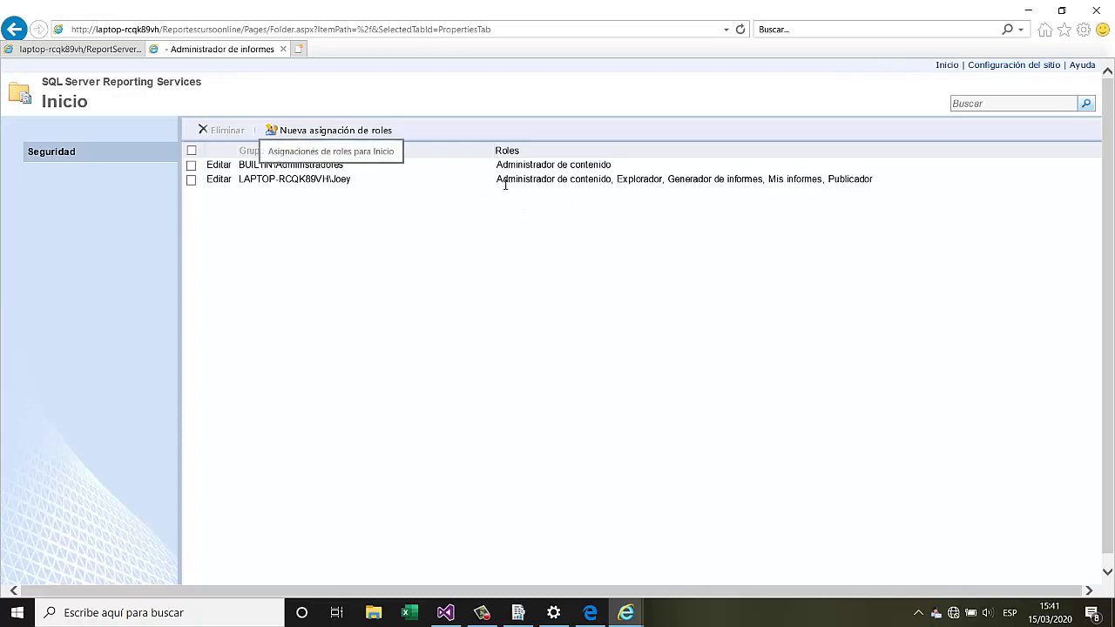
{"action": "left_click_drag", "start_coordinate": [504, 184], "coordinate": [889, 189]}
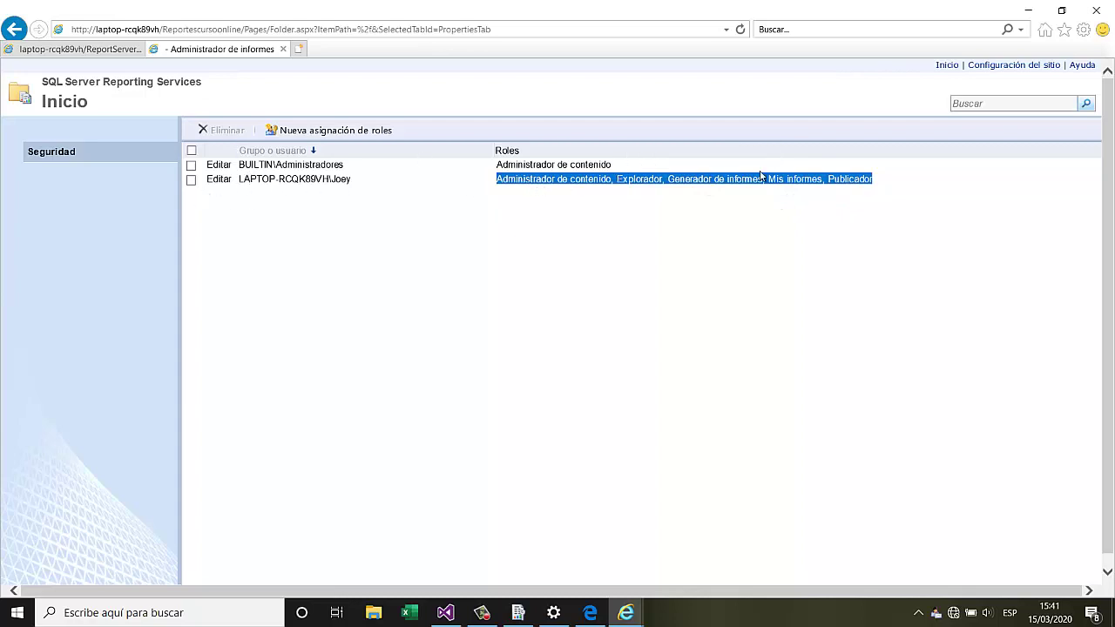
Create a folder named Produccion in Inicio, leaving the description empty
{"action": "left_click", "coordinate": [947, 66]}
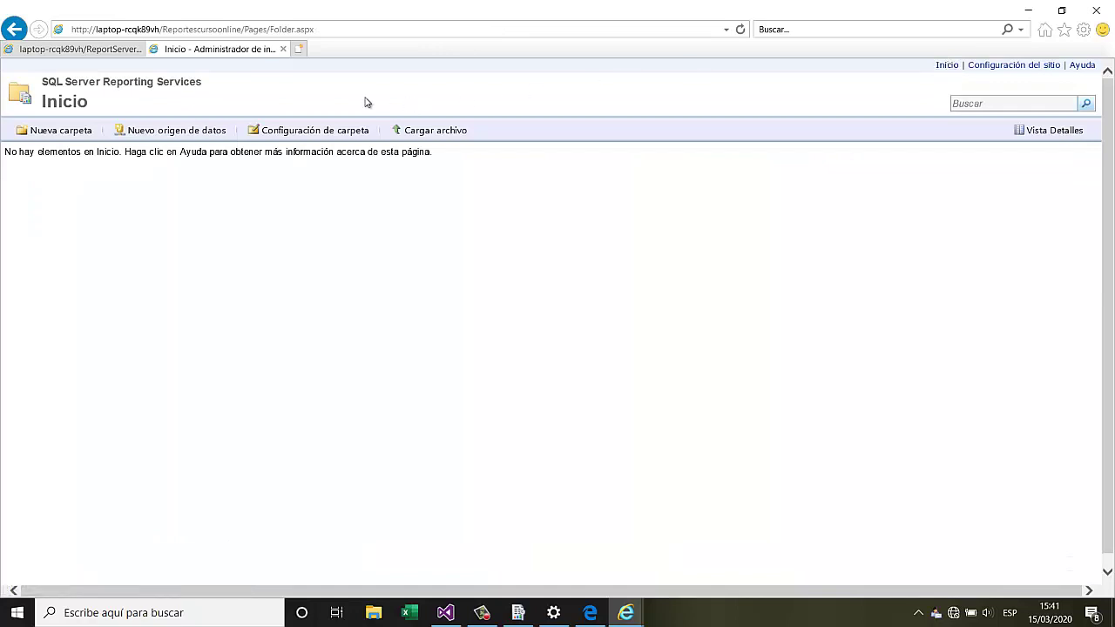
{"action": "left_click", "coordinate": [59, 131]}
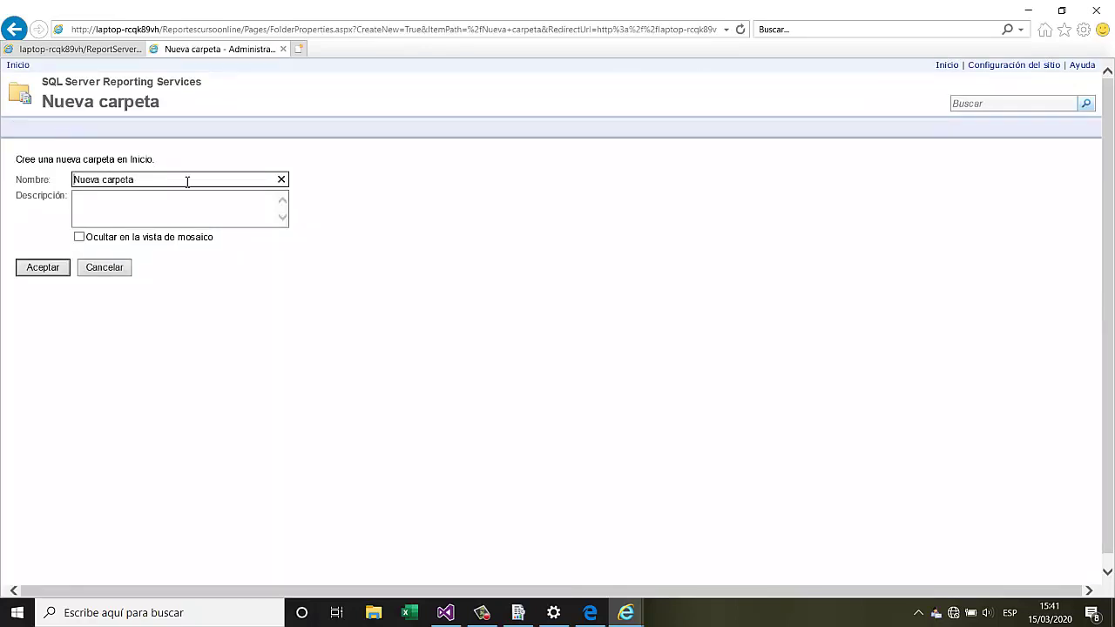
{"action": "left_click_drag", "start_coordinate": [186, 181], "coordinate": [57, 187]}
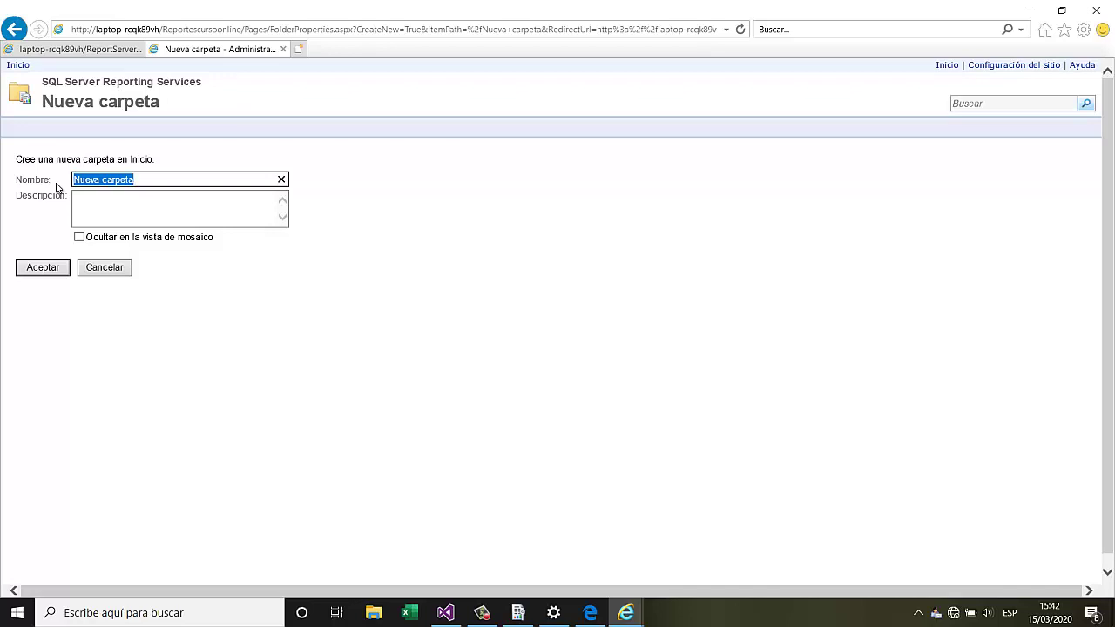
{"action": "left_click", "coordinate": [447, 614]}
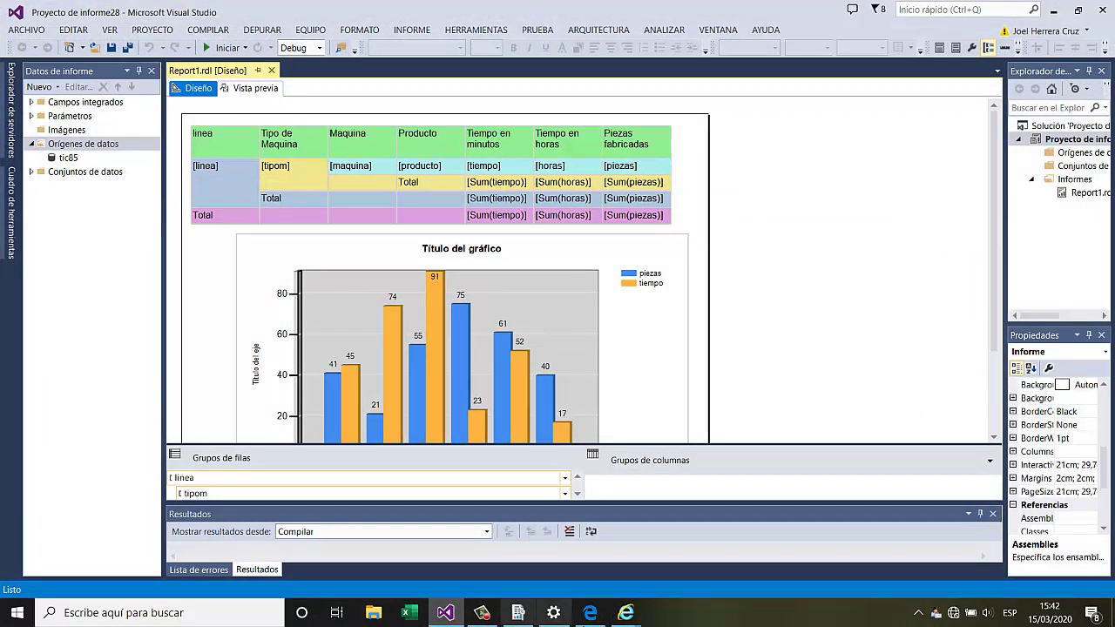
{"action": "mouse_move", "coordinate": [620, 616]}
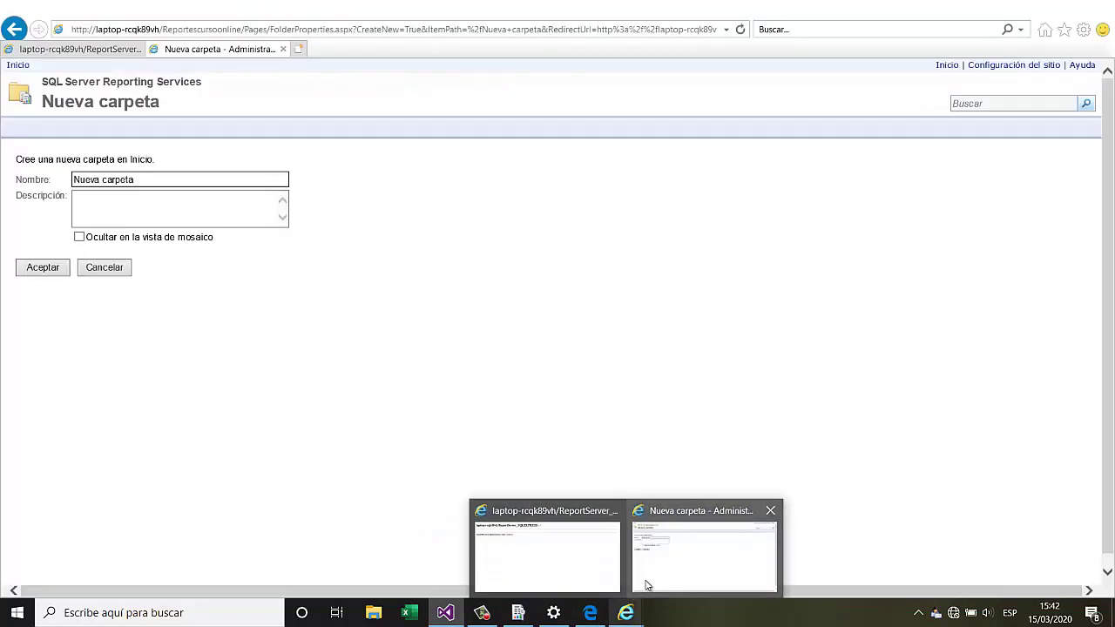
{"action": "left_click", "coordinate": [642, 585]}
{"action": "type", "text": "Produccion"}
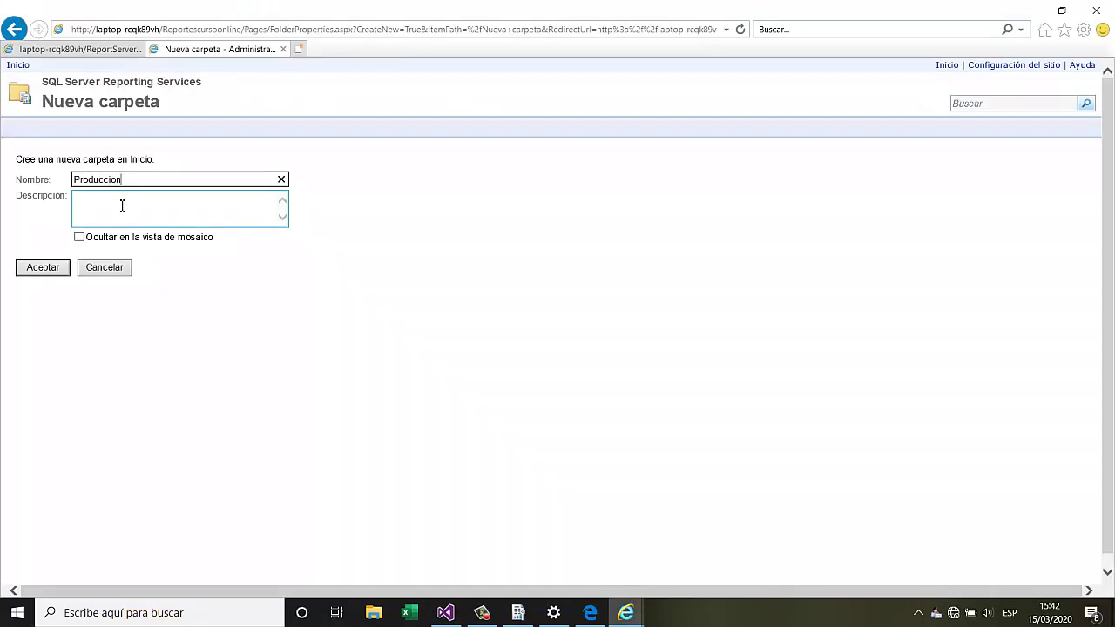
{"action": "left_click", "coordinate": [122, 206]}
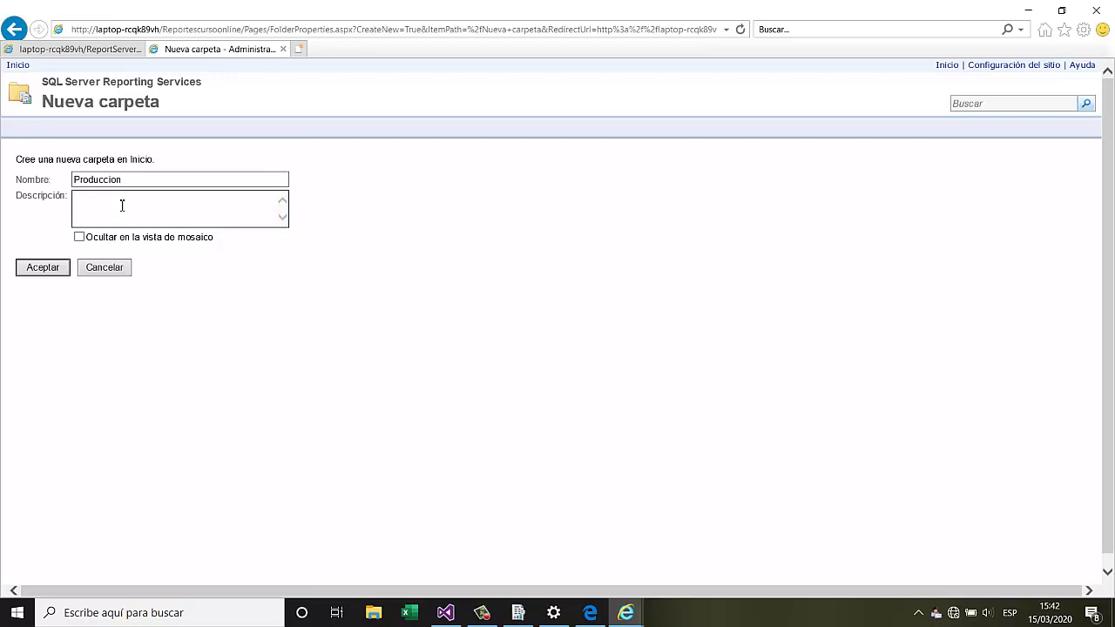
{"action": "left_click", "coordinate": [63, 268]}
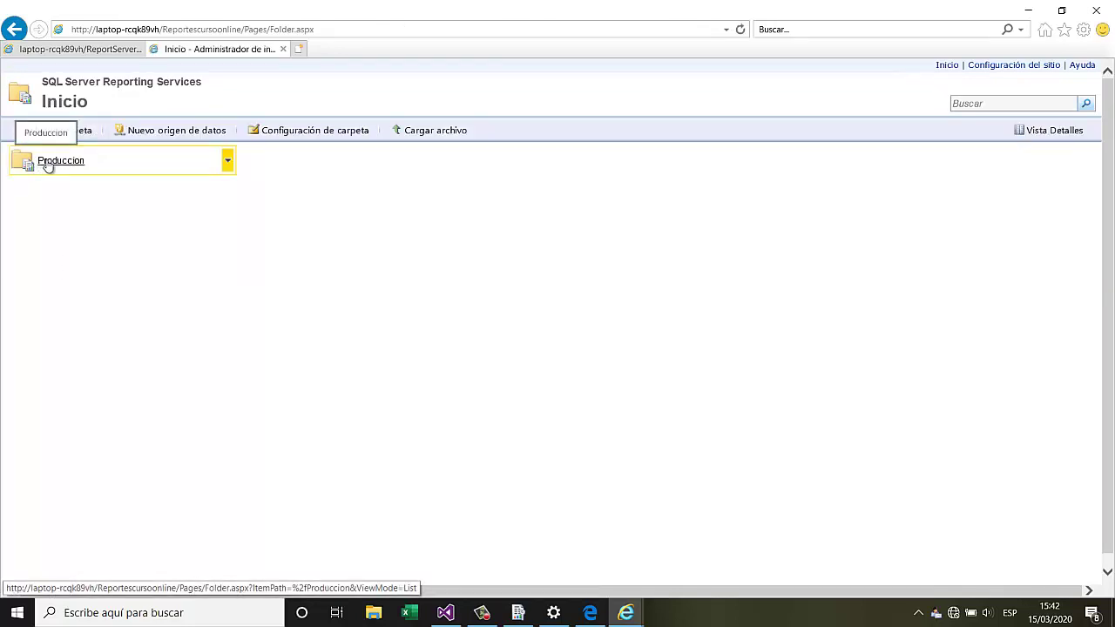
Open the Produccion folder's security settings and apply security separate from the parent folder Inicio
{"action": "left_click", "coordinate": [228, 166]}
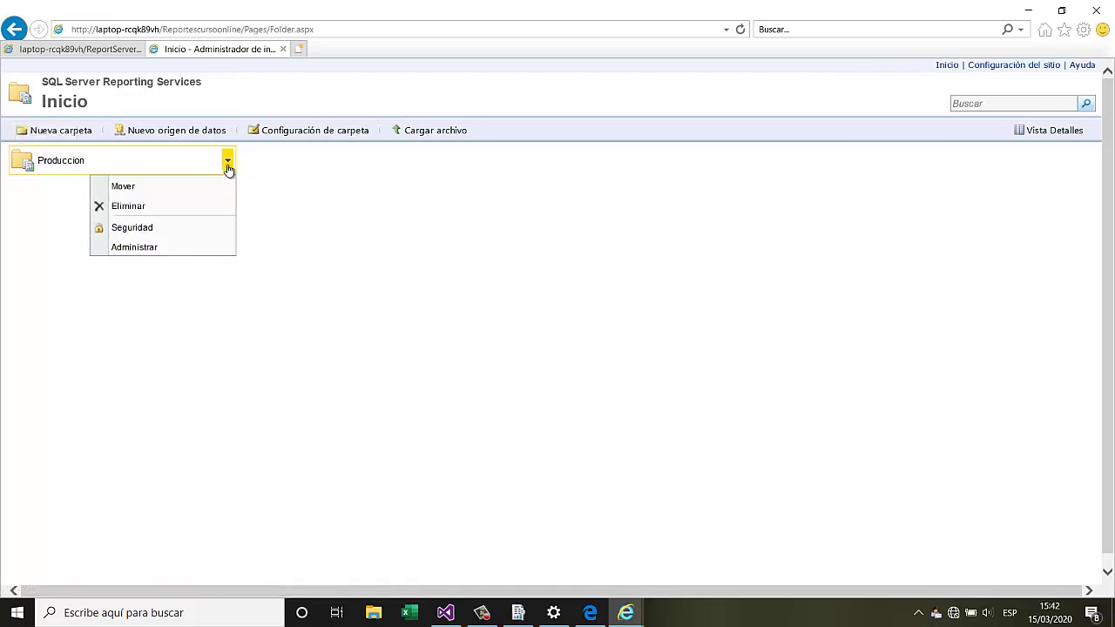
{"action": "left_click", "coordinate": [129, 227]}
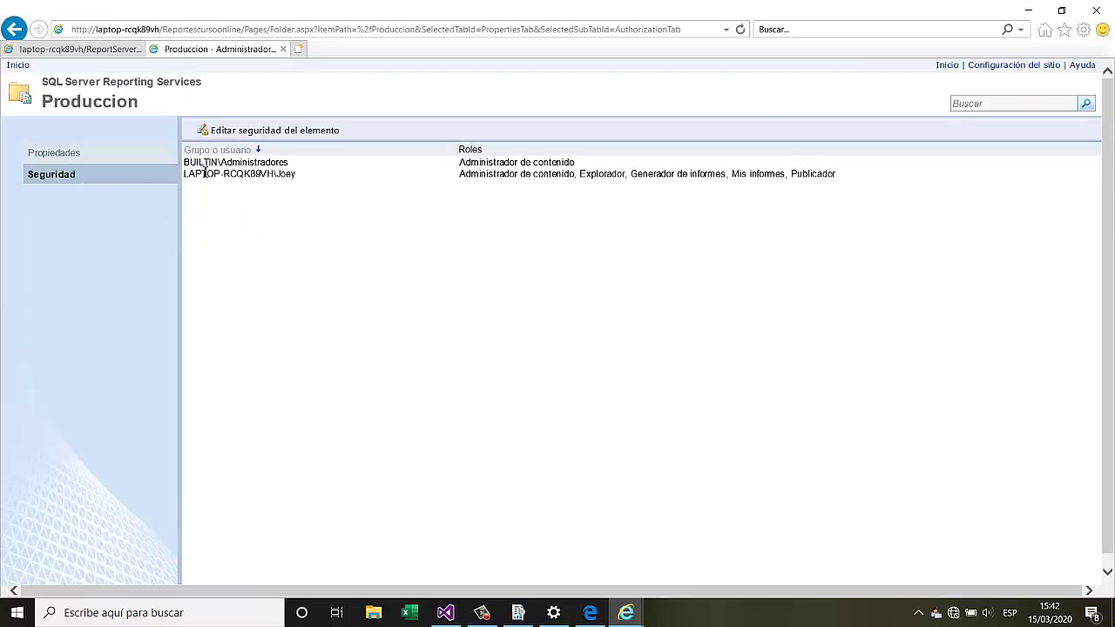
{"action": "left_click", "coordinate": [311, 133]}
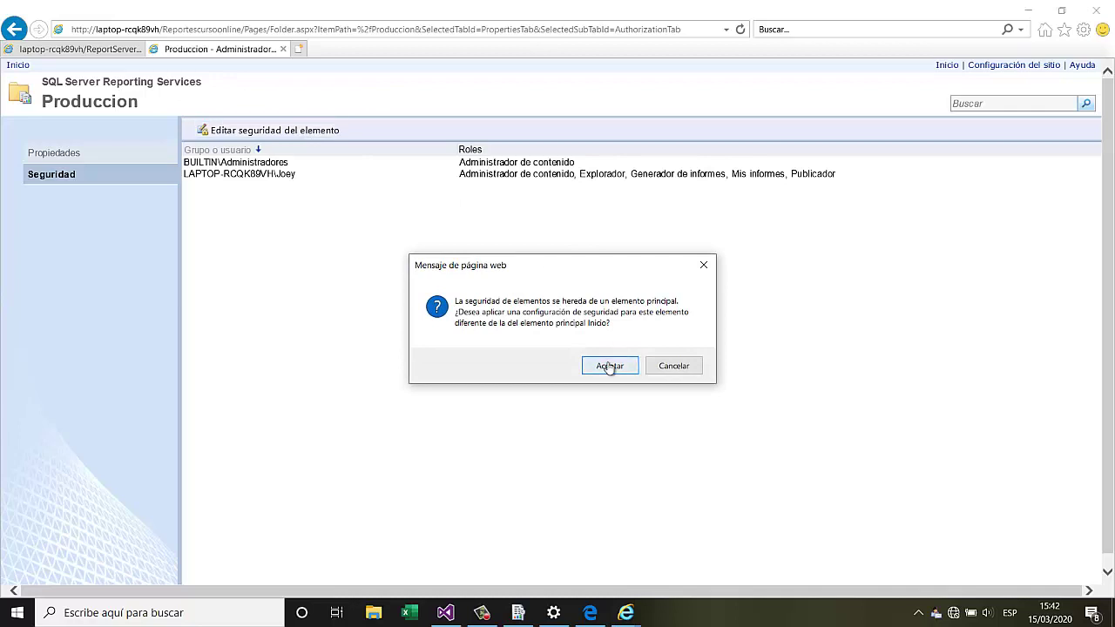
{"action": "left_click", "coordinate": [610, 366]}
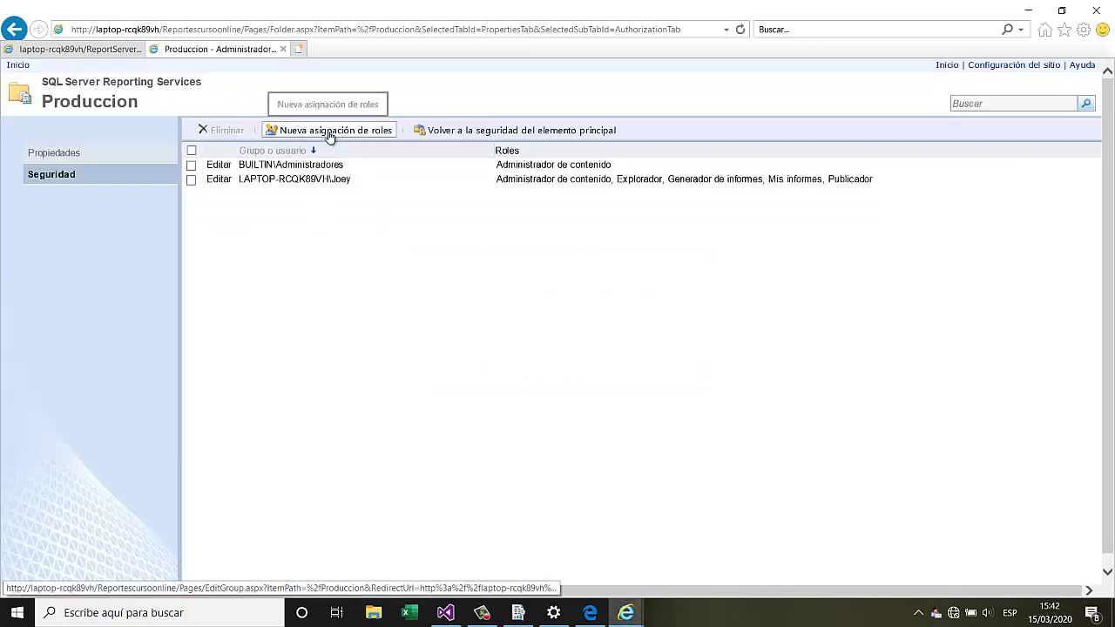
Try to add a role assignment on the Produccion folder granting all five roles to the local Windows user
{"action": "left_click", "coordinate": [329, 131]}
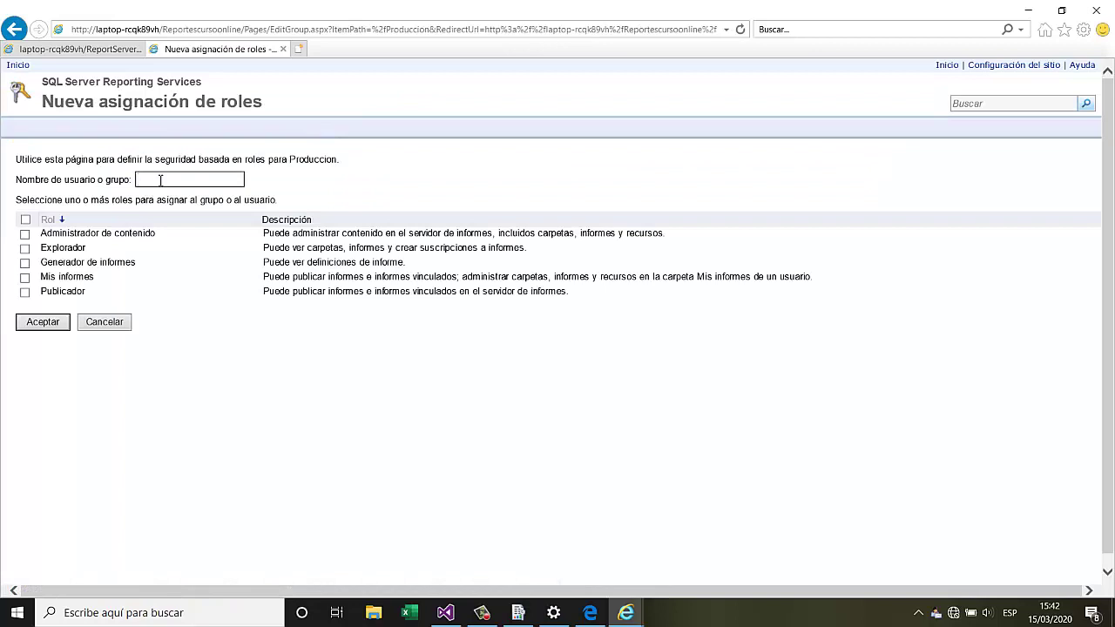
{"action": "type", "text": "joey"}
{"action": "left_click_drag", "start_coordinate": [163, 179], "coordinate": [114, 177]}
{"action": "type", "text": "D"}
{"action": "type", "text": "ominioempresa/joey"}
{"action": "key", "text": "BackSpace"}
{"action": "key", "text": "BackSpace"}
{"action": "key", "text": "BackSpace"}
{"action": "key", "text": "BackSpace"}
{"action": "key", "text": "BackSpace"}
{"action": "key", "text": "BackSpace"}
{"action": "key", "text": "BackSpace"}
{"action": "key", "text": "BackSpace"}
{"action": "key", "text": "BackSpace"}
{"action": "key", "text": "BackSpace"}
{"action": "key", "text": "BackSpace"}
{"action": "key", "text": "BackSpace"}
{"action": "key", "text": "BackSpace"}
{"action": "key", "text": "BackSpace"}
{"action": "key", "text": "BackSpace"}
{"action": "key", "text": "BackSpace"}
{"action": "type", "text": "joey"}
{"action": "left_click", "coordinate": [25, 219]}
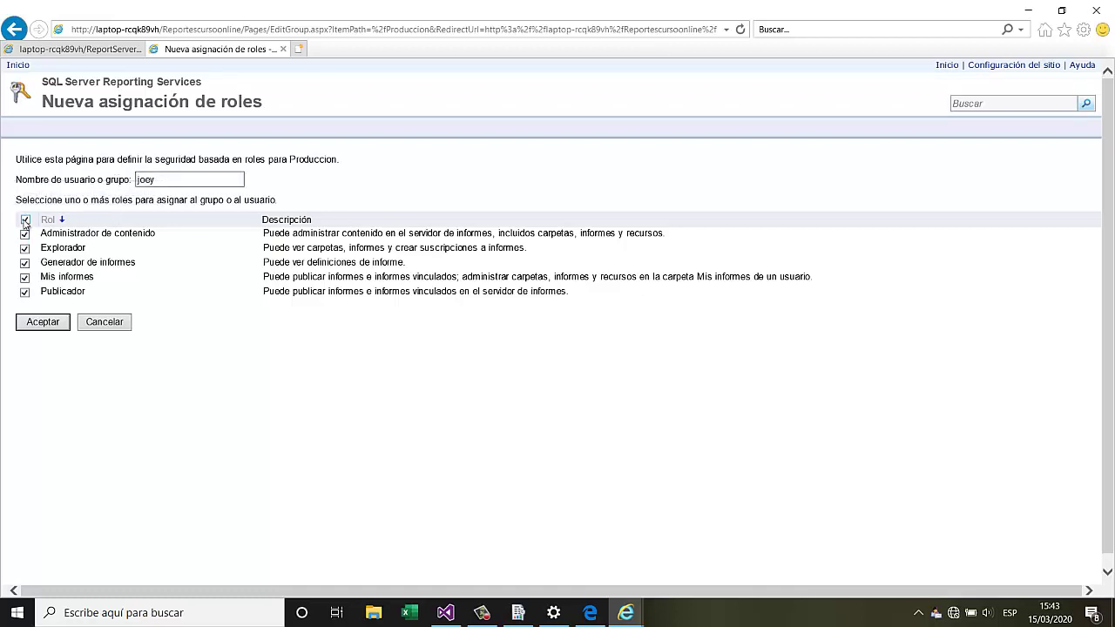
{"action": "left_click", "coordinate": [41, 321]}
{"action": "left_click", "coordinate": [61, 323]}
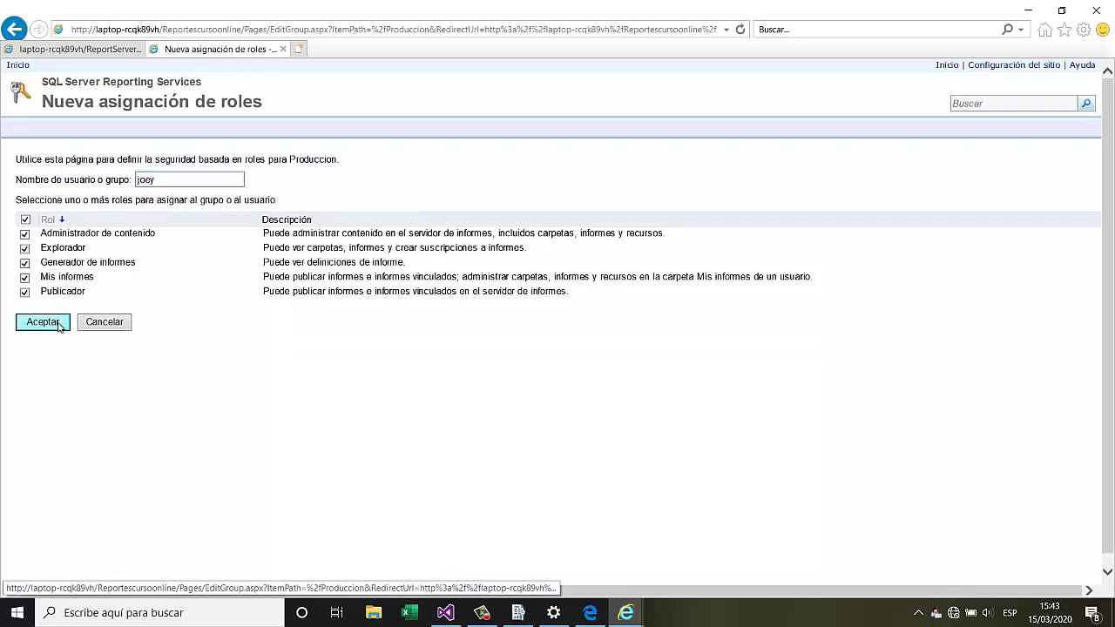
{"action": "left_click", "coordinate": [43, 322]}
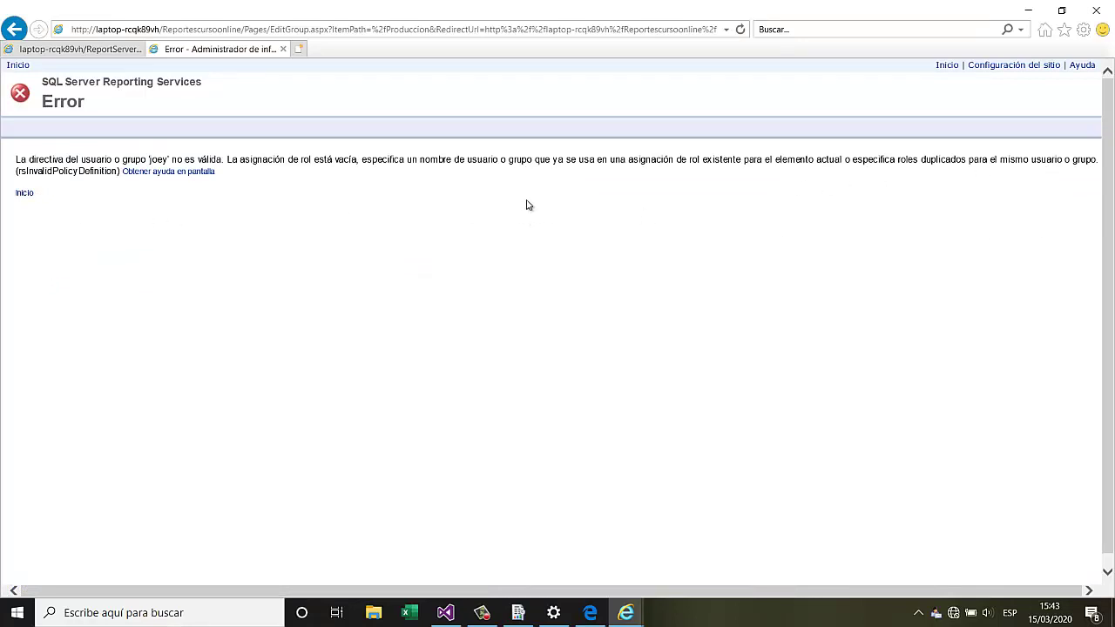
{"action": "left_click_drag", "start_coordinate": [536, 159], "coordinate": [897, 162]}
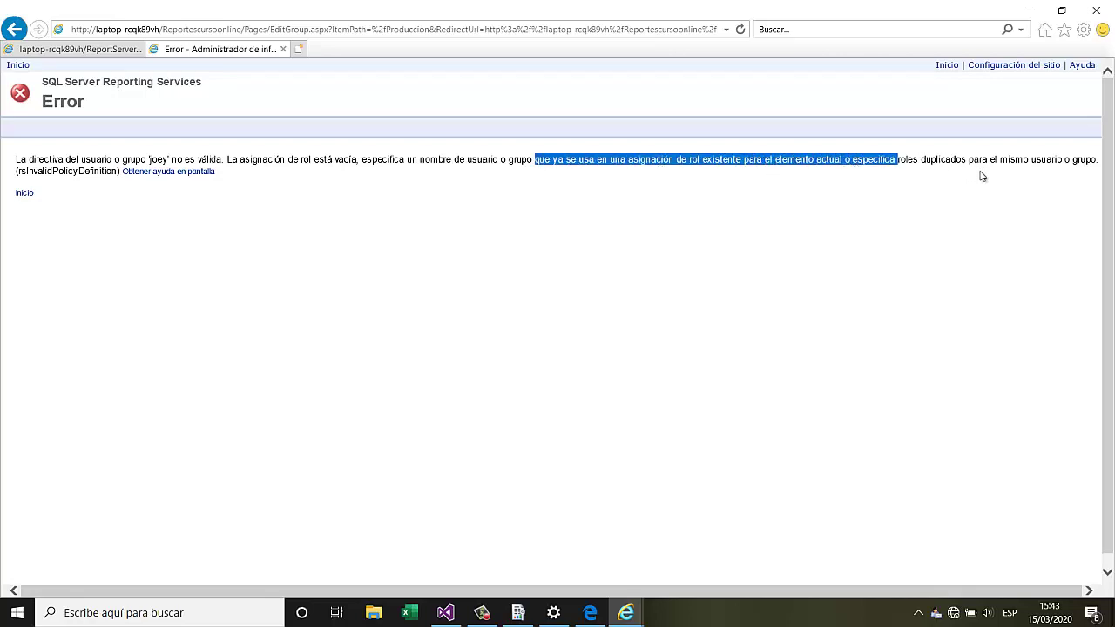
{"action": "left_click", "coordinate": [15, 30]}
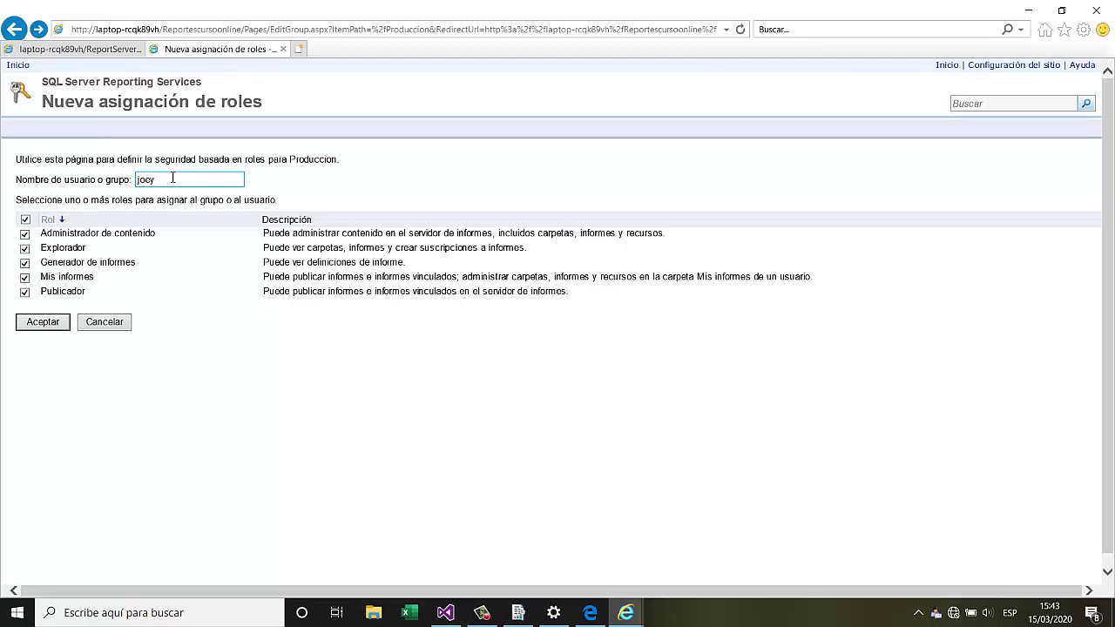
{"action": "left_click", "coordinate": [123, 324]}
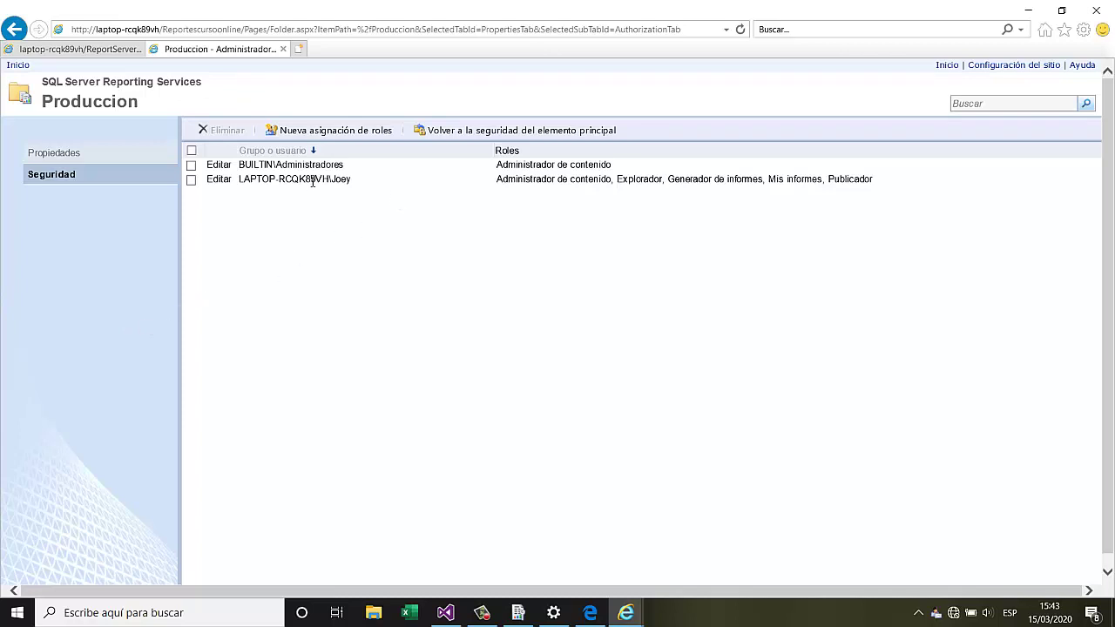
Review the role assignments of the Inicio and Produccion folders and view the ReportServer_SQLEXPRESS web service page
{"action": "left_click", "coordinate": [952, 66]}
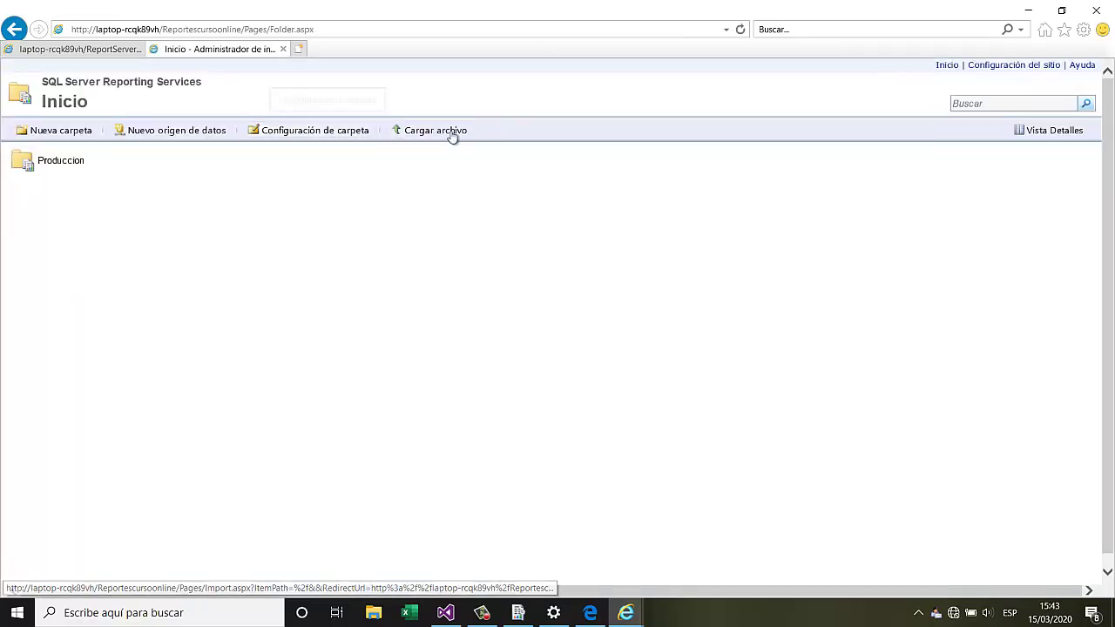
{"action": "left_click", "coordinate": [358, 132]}
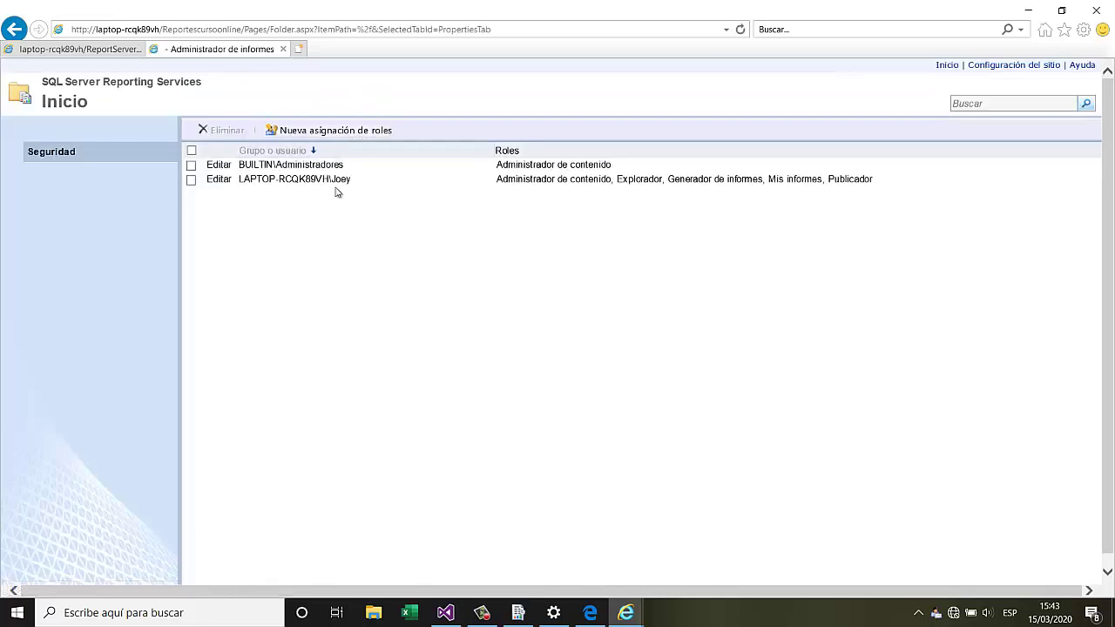
{"action": "left_click", "coordinate": [17, 30]}
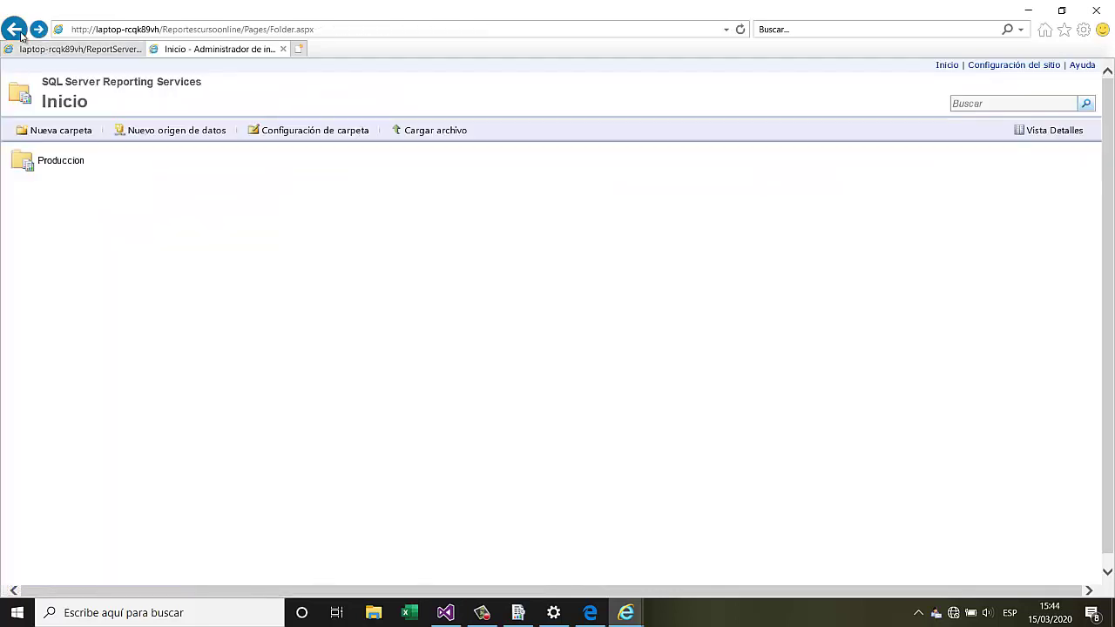
{"action": "left_click", "coordinate": [227, 162]}
{"action": "left_click", "coordinate": [160, 230]}
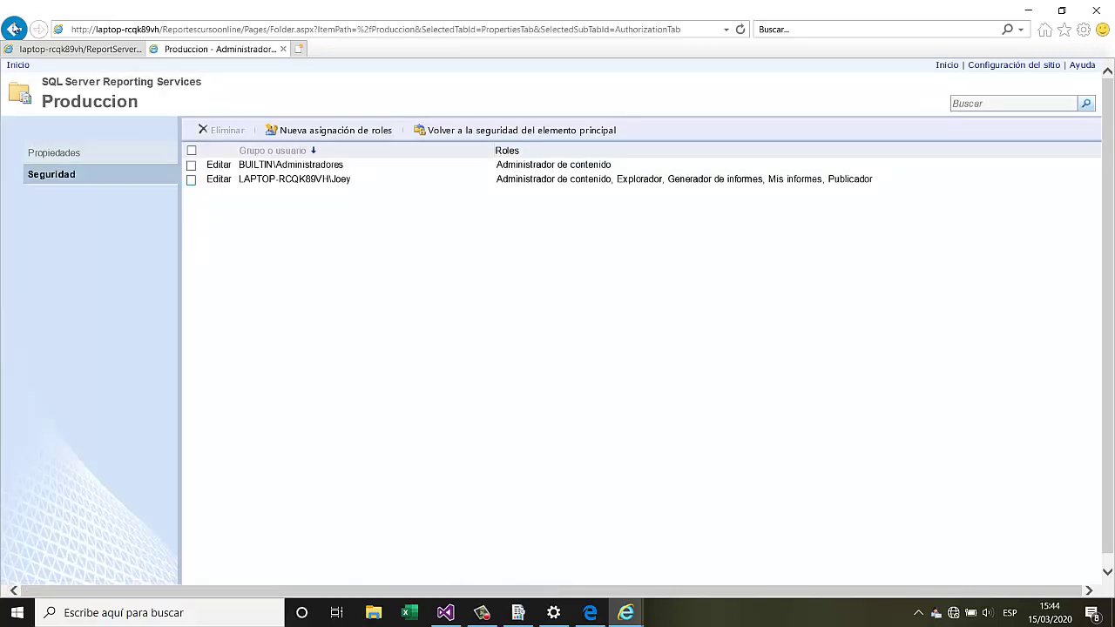
{"action": "left_click", "coordinate": [14, 29]}
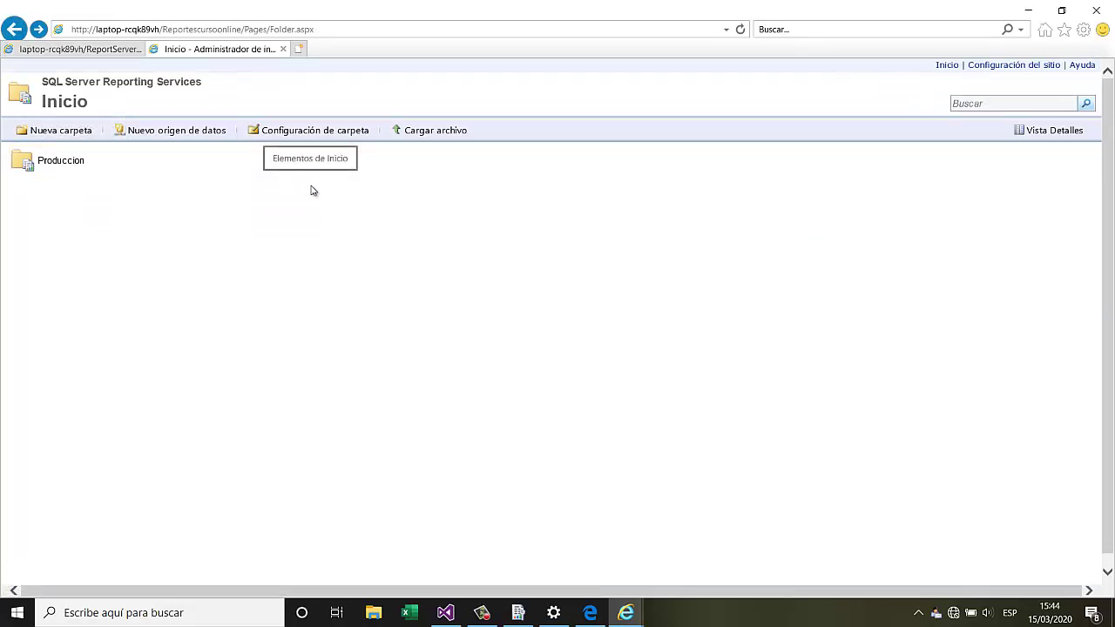
{"action": "left_click", "coordinate": [105, 54]}
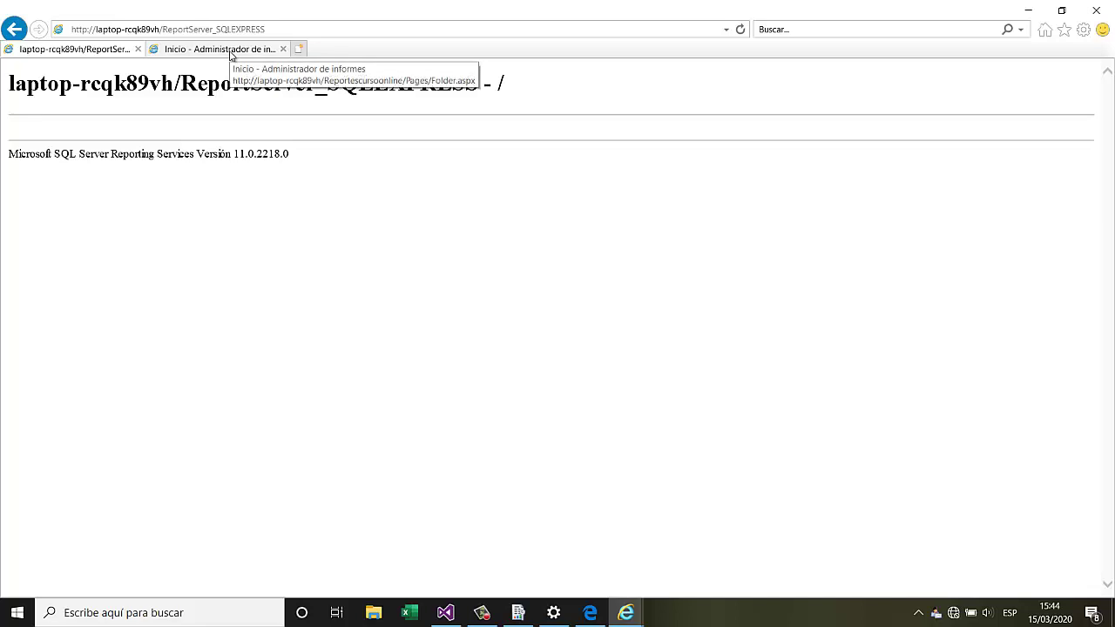
{"action": "left_click", "coordinate": [195, 53]}
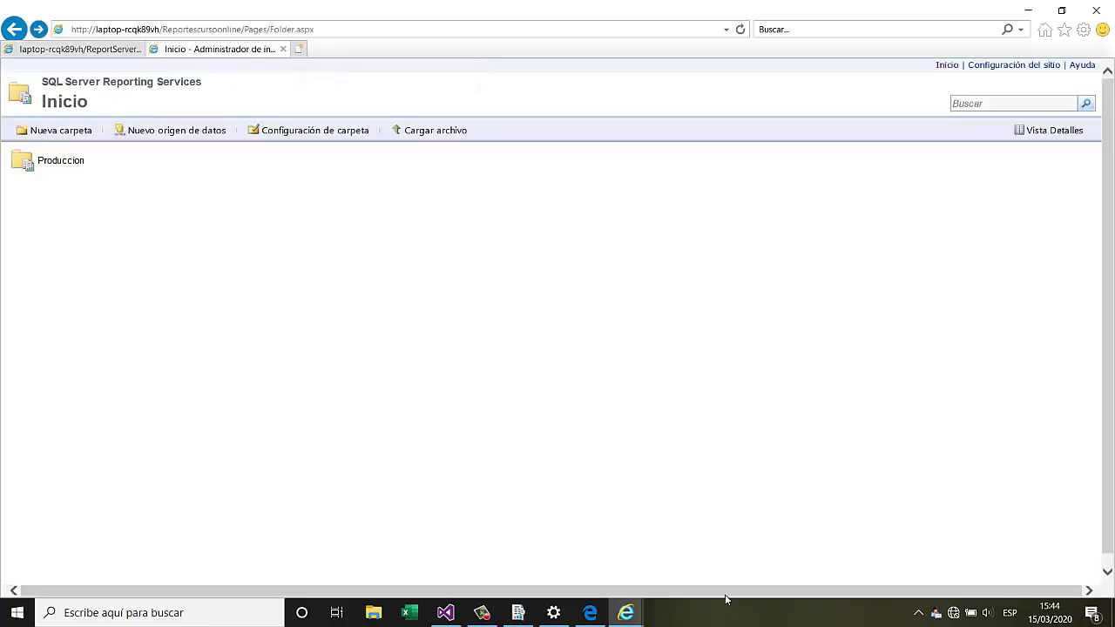
{"action": "left_click", "coordinate": [447, 613]}
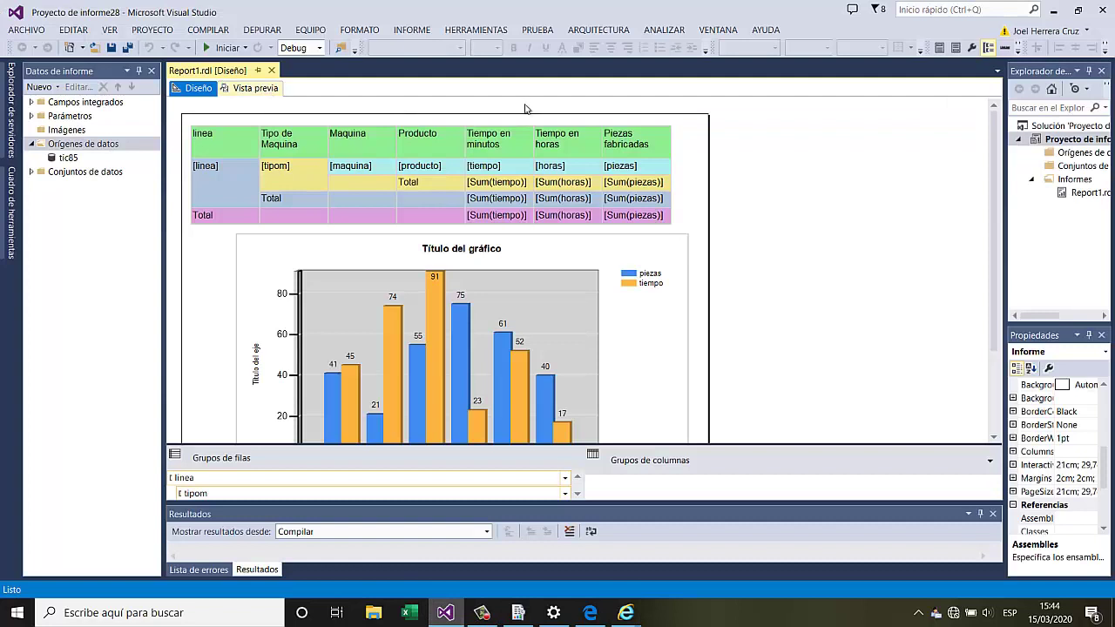
{"action": "left_click", "coordinate": [158, 32]}
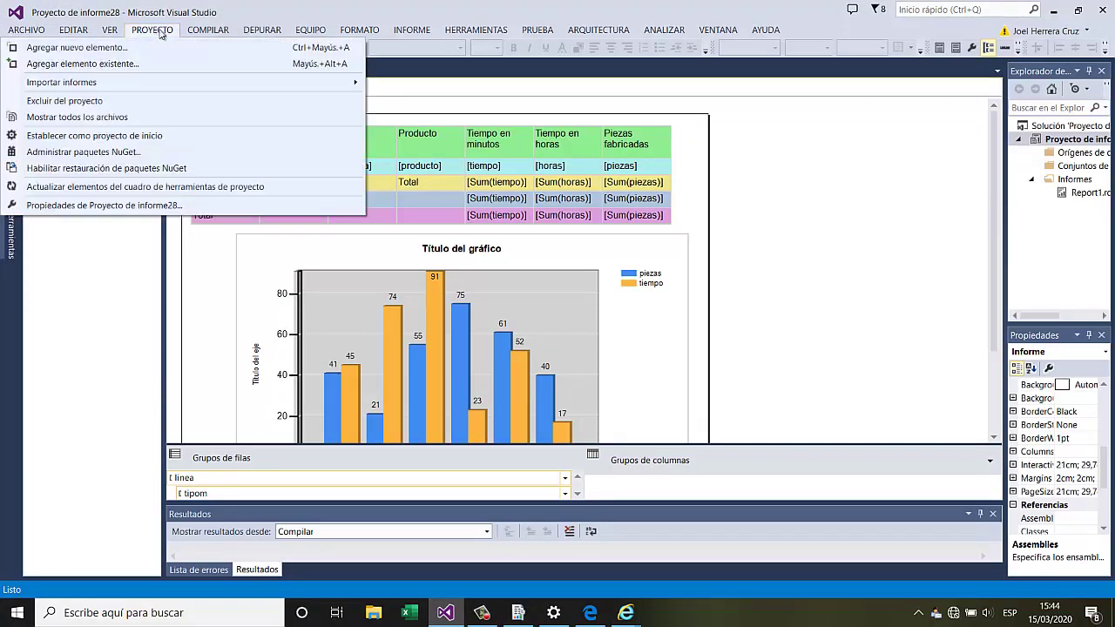
{"action": "left_click", "coordinate": [155, 206]}
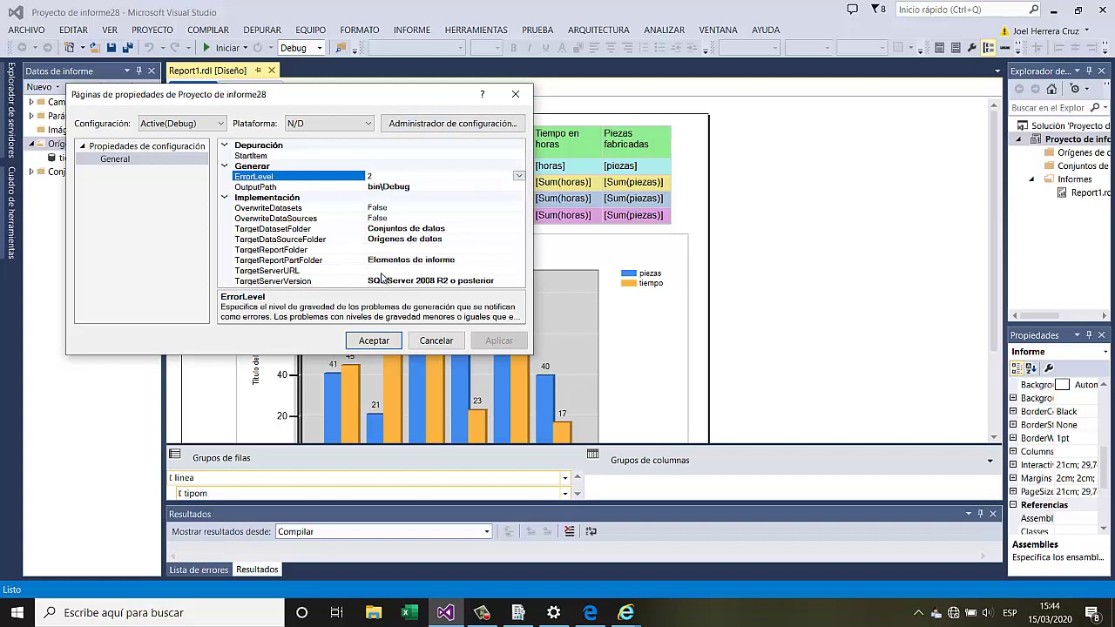
{"action": "left_click", "coordinate": [382, 272]}
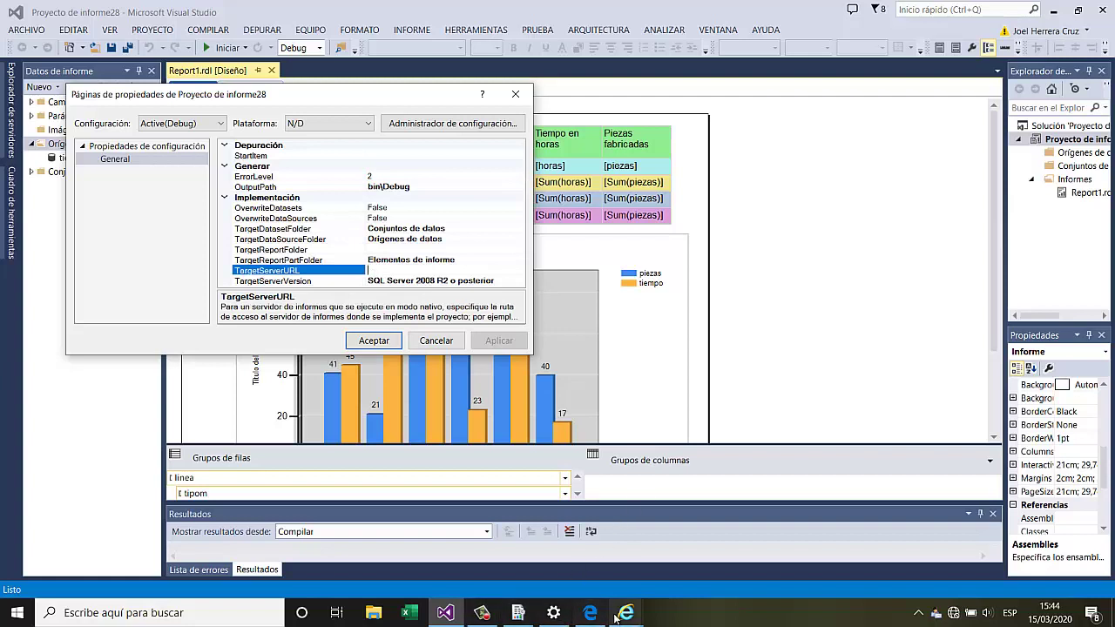
{"action": "mouse_move", "coordinate": [625, 614]}
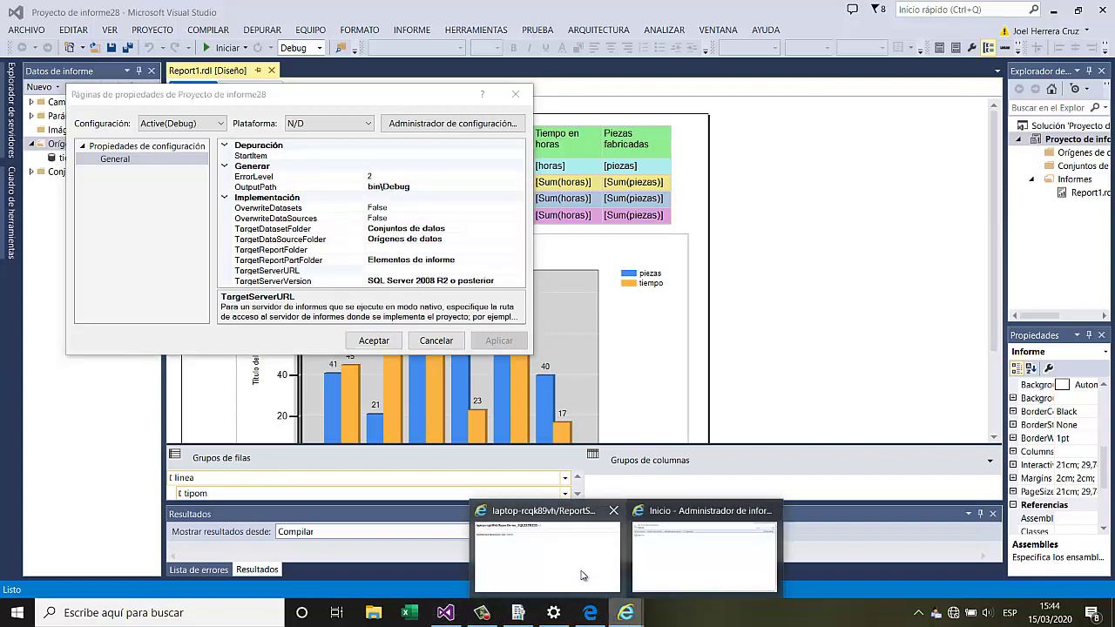
{"action": "left_click", "coordinate": [581, 578]}
{"action": "left_click", "coordinate": [284, 32]}
{"action": "key", "text": "ctrl+c"}
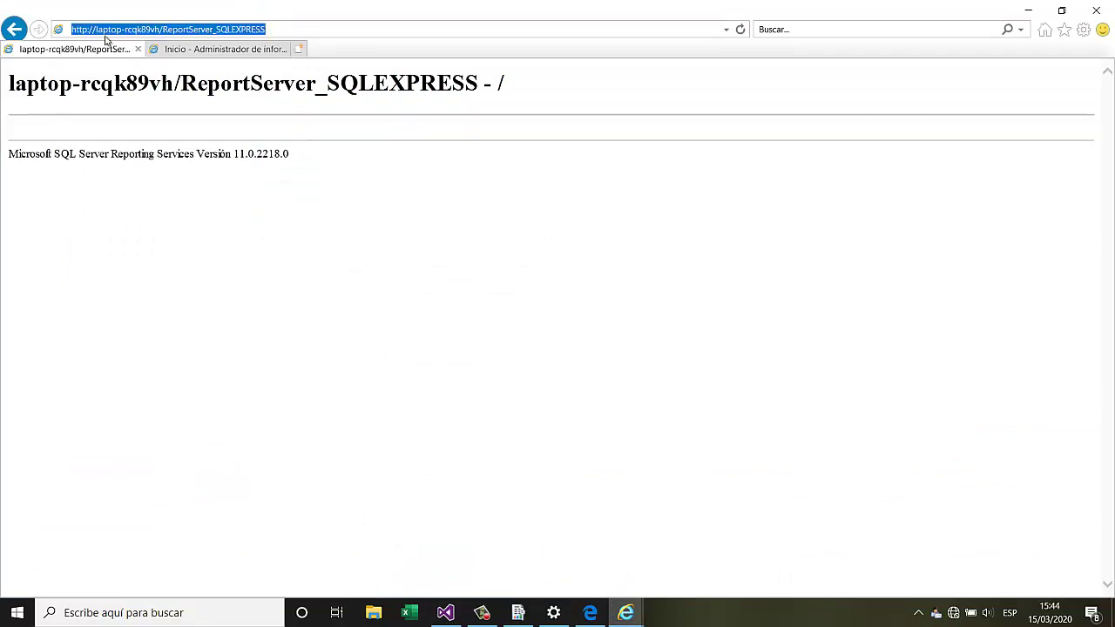
{"action": "left_click", "coordinate": [444, 612]}
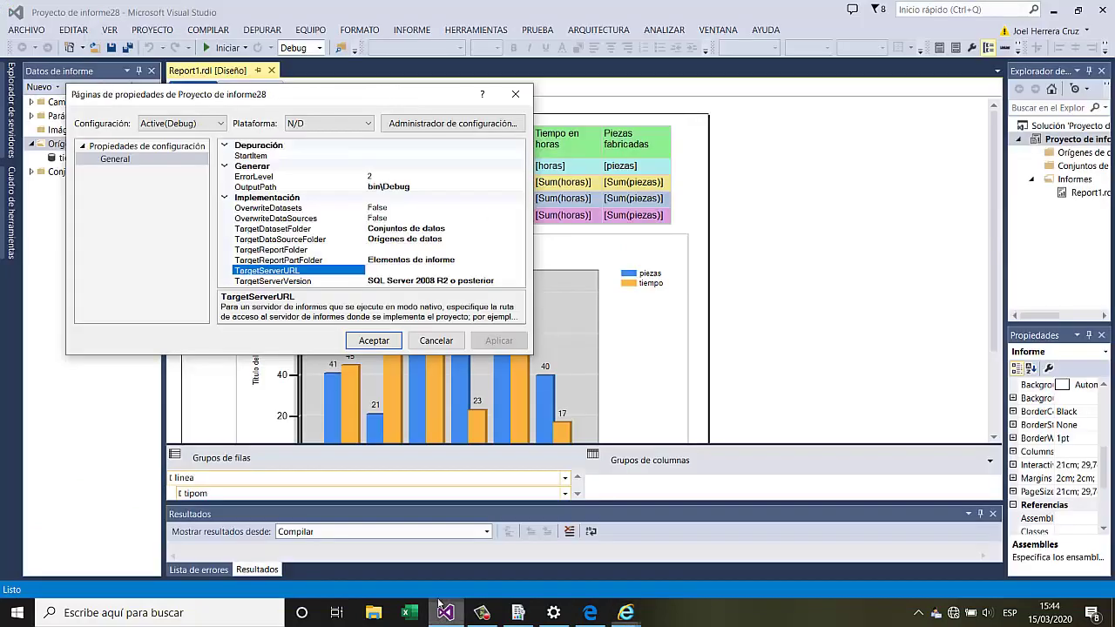
{"action": "key", "text": "ctrl+v"}
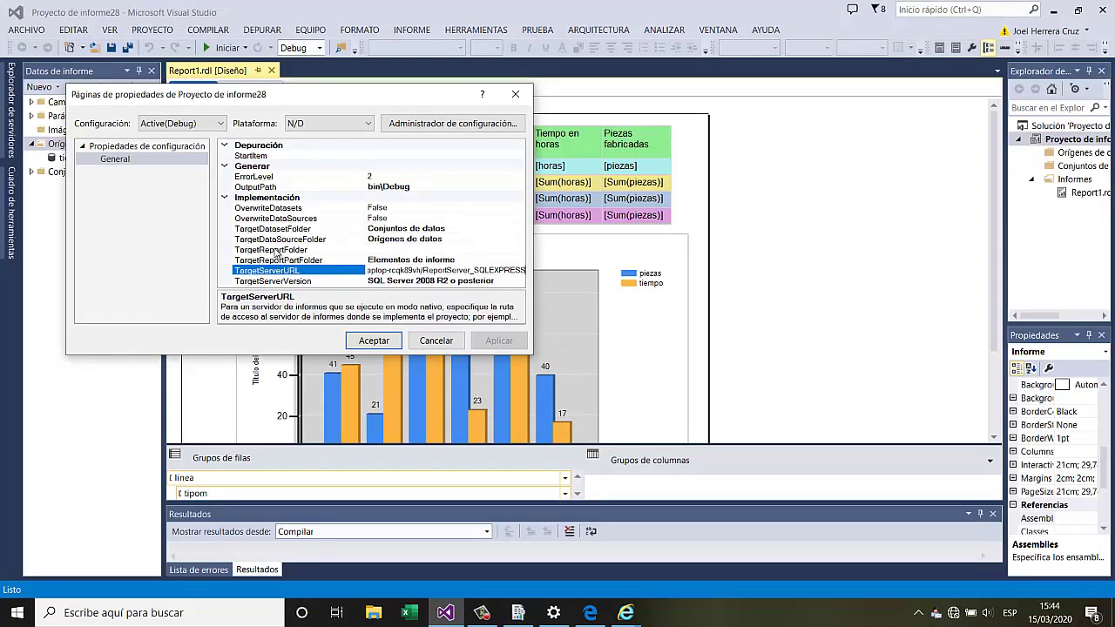
Set TargetReportFolder to Produccion, matching the folder name in Report Manager, and apply the project properties
{"action": "left_click", "coordinate": [381, 249]}
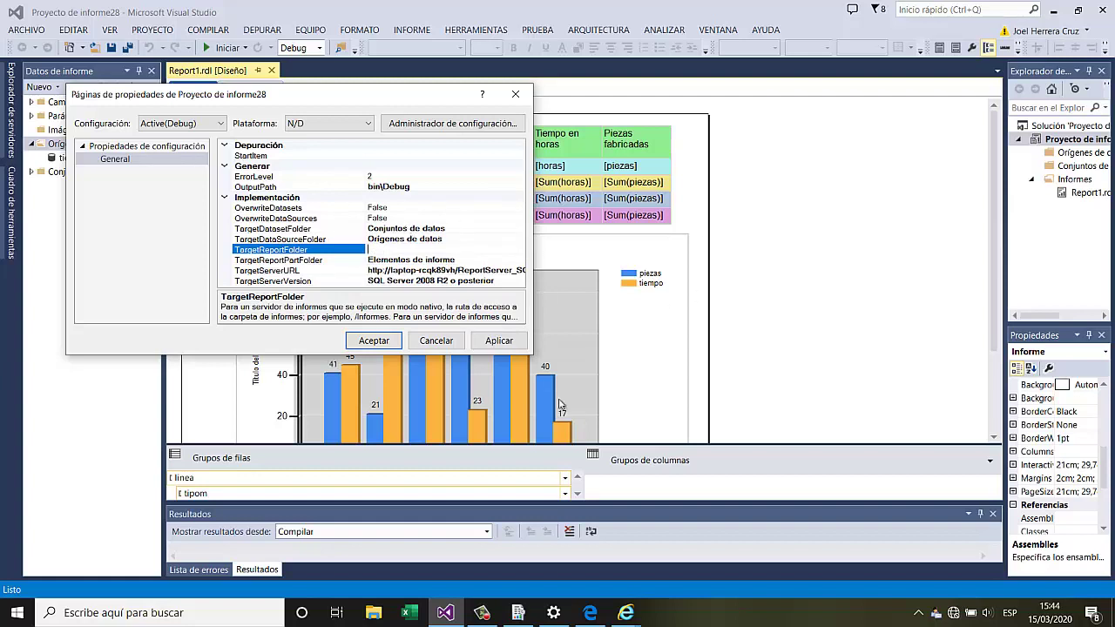
{"action": "left_click", "coordinate": [609, 603]}
{"action": "left_click", "coordinate": [580, 558]}
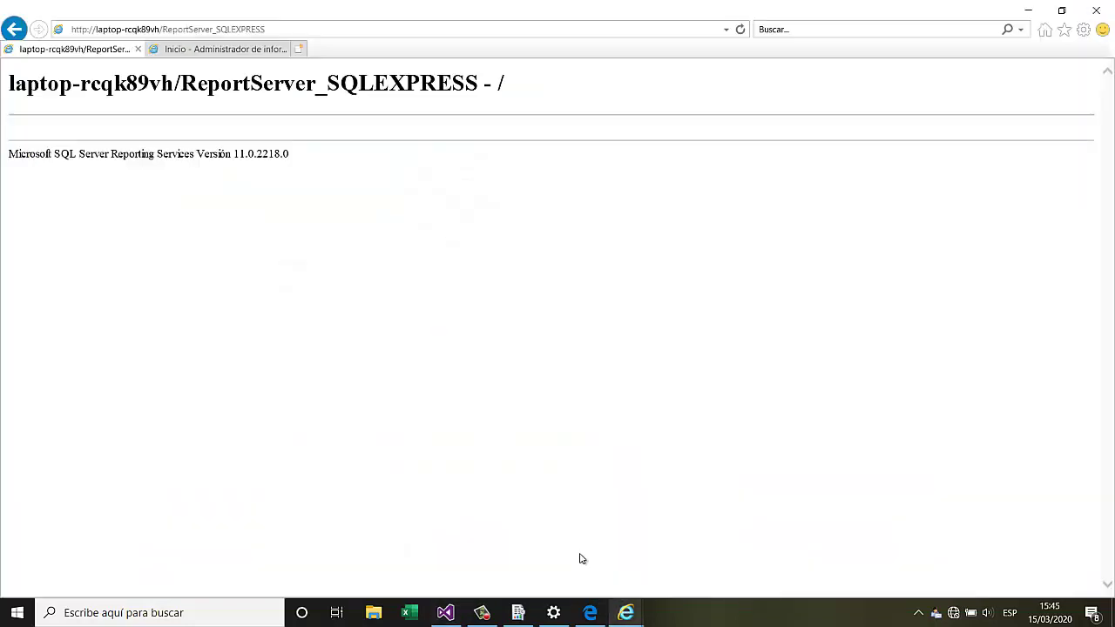
{"action": "left_click", "coordinate": [206, 50]}
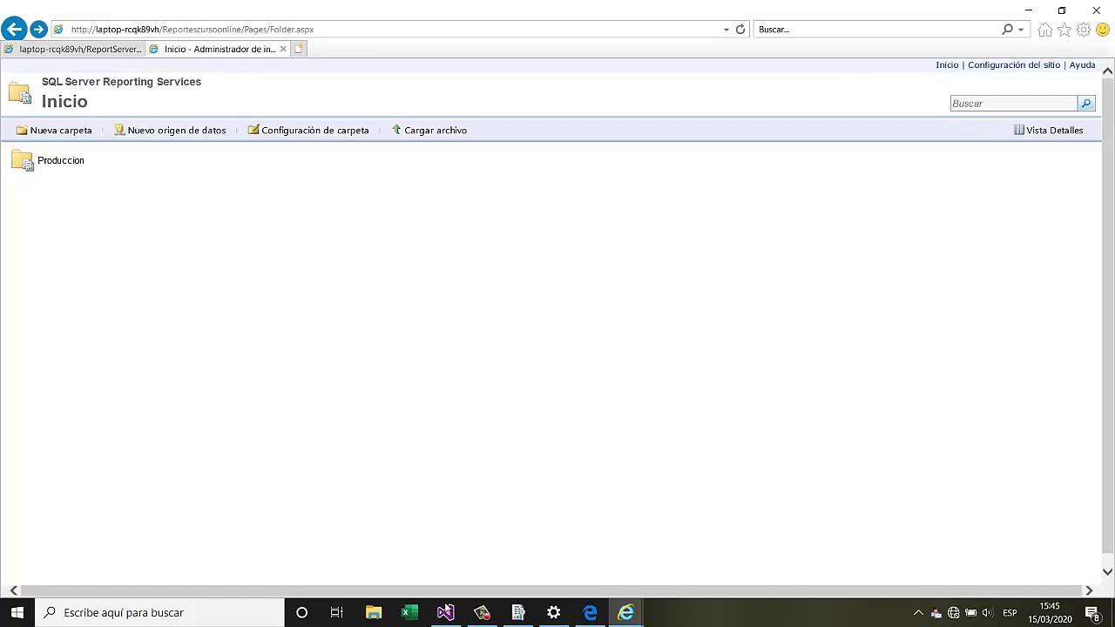
{"action": "left_click", "coordinate": [445, 612]}
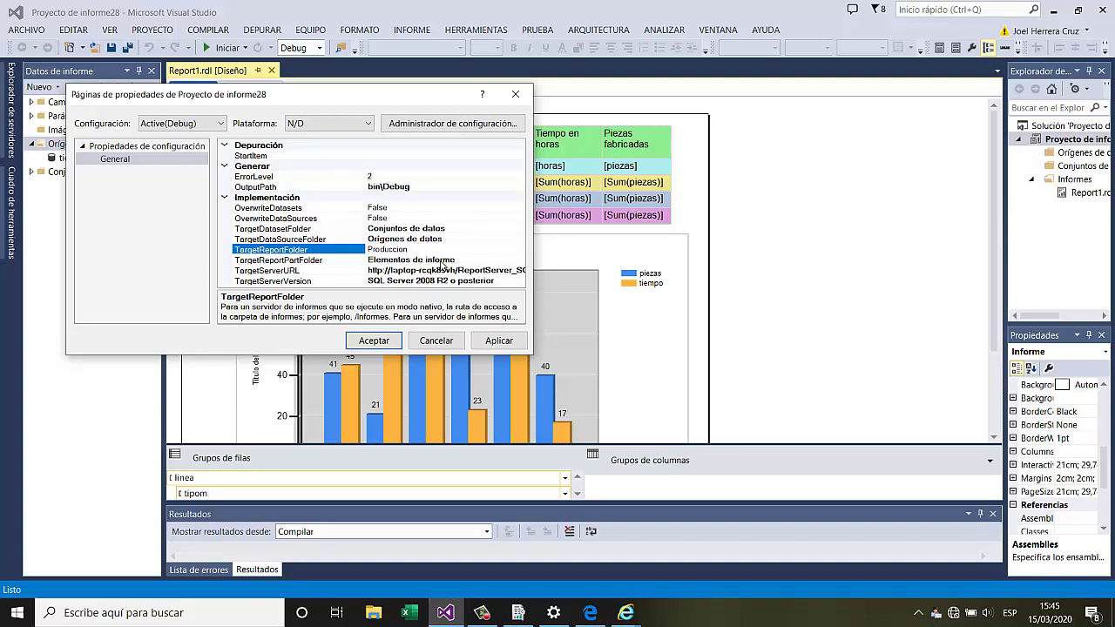
{"action": "left_click", "coordinate": [498, 341]}
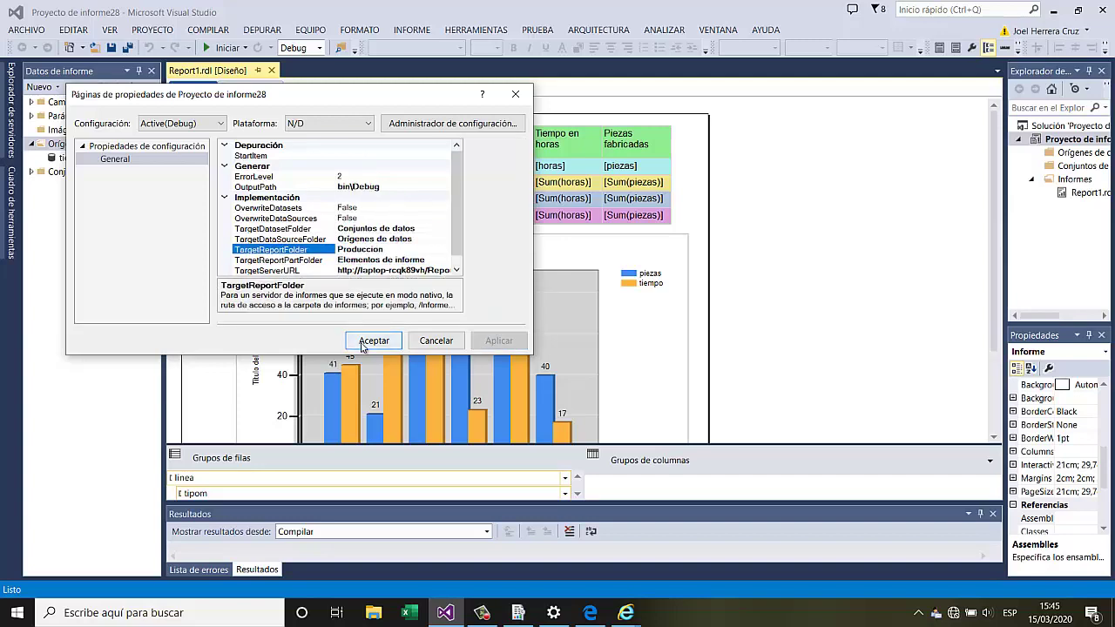
{"action": "left_click", "coordinate": [373, 340]}
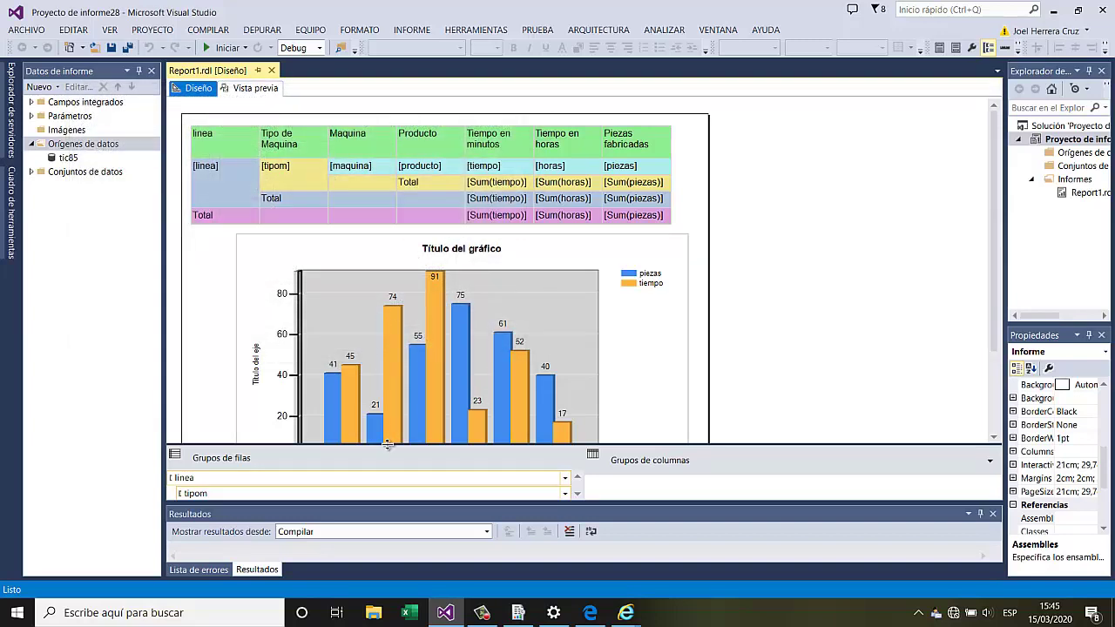
Enlarge the row groups and Resultados areas below the report design and widen the Explorador de soluciones
{"action": "left_click_drag", "start_coordinate": [388, 444], "coordinate": [388, 368]}
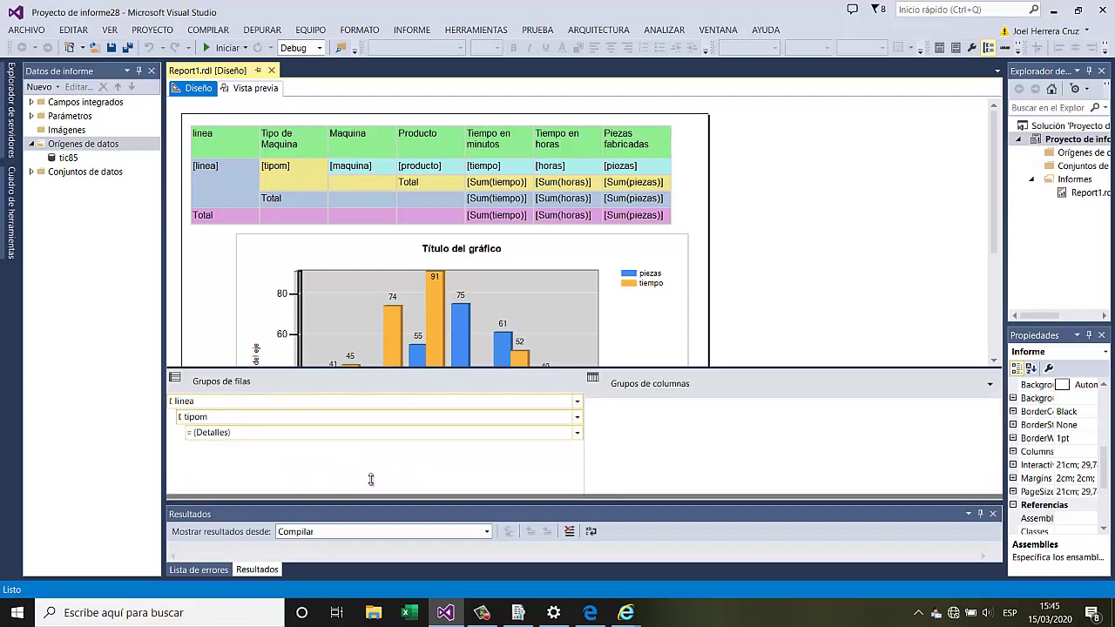
{"action": "left_click_drag", "start_coordinate": [372, 500], "coordinate": [381, 452]}
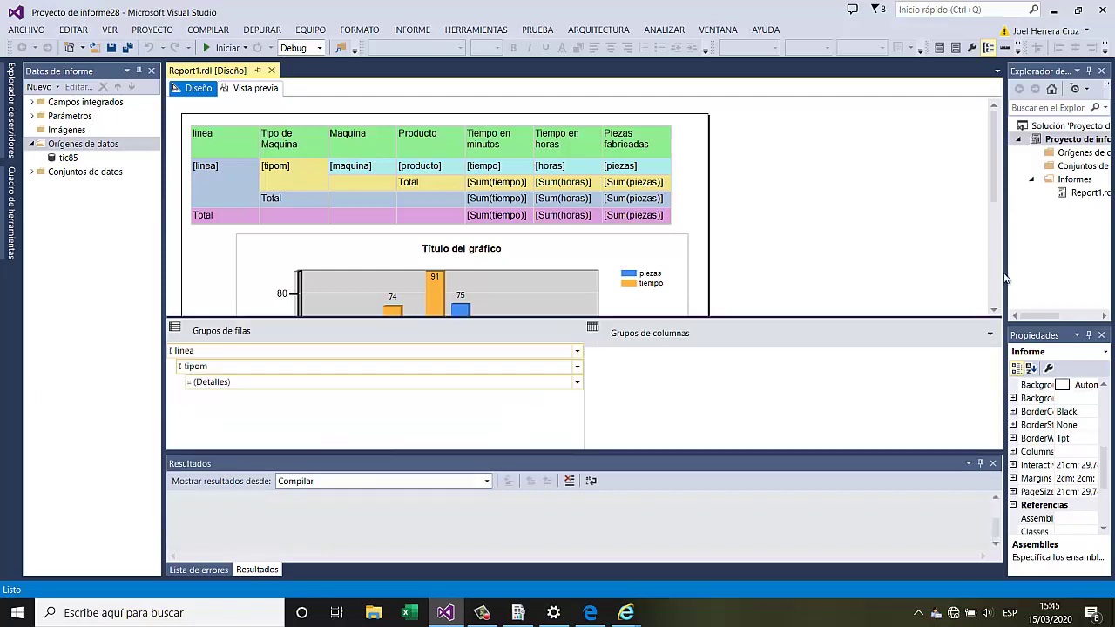
{"action": "left_click_drag", "start_coordinate": [1005, 235], "coordinate": [805, 253]}
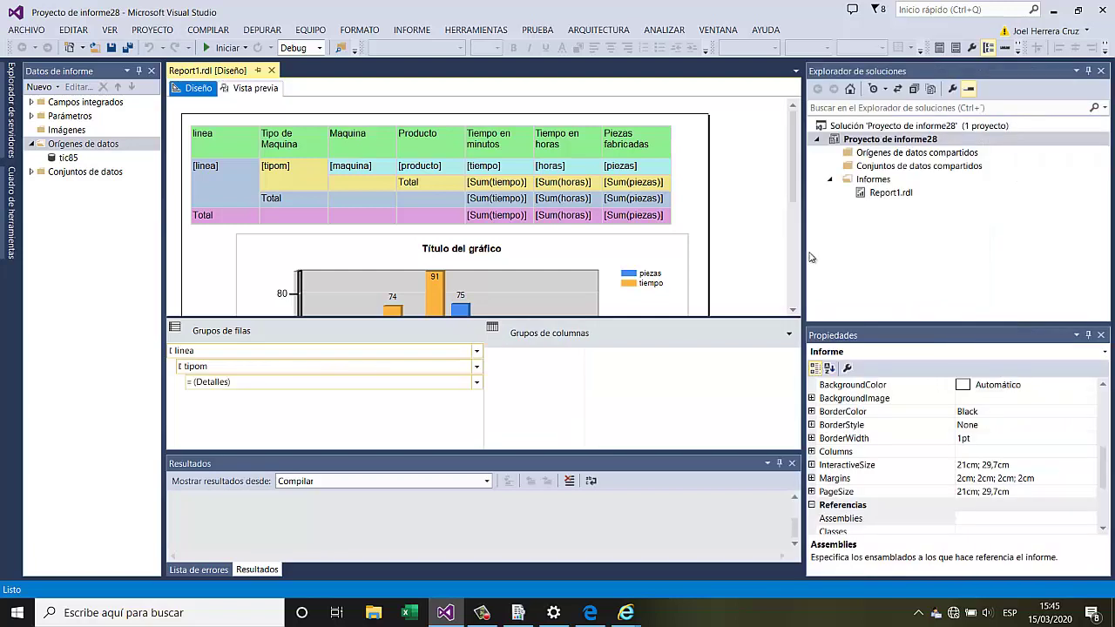
Build Proyecto de informe28 and enlarge the Resultados area to review the build output
{"action": "left_click", "coordinate": [862, 143]}
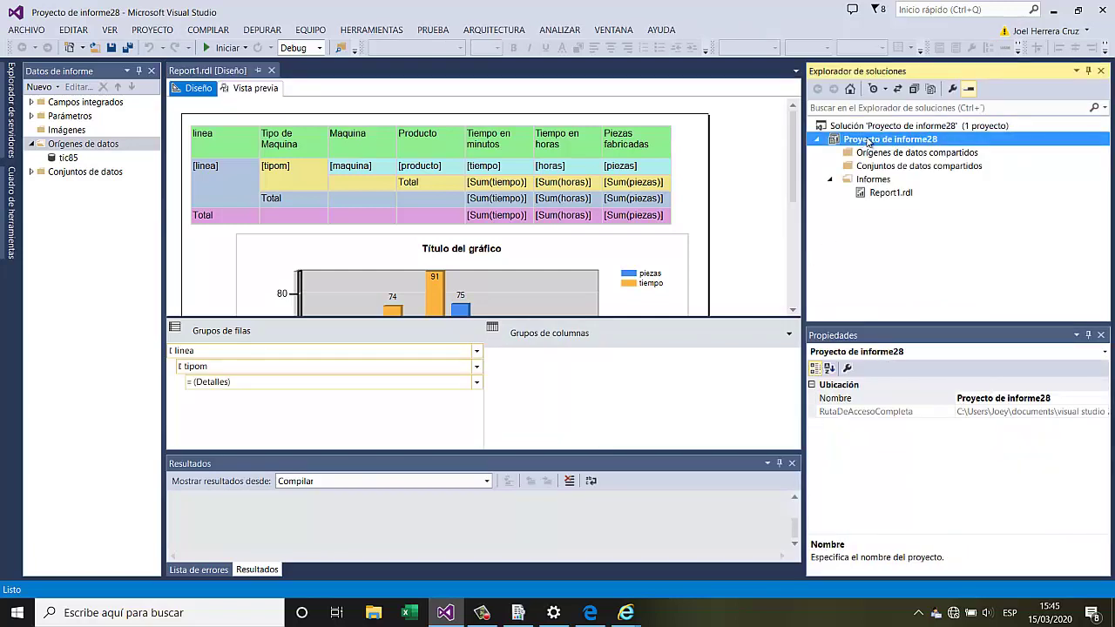
{"action": "right_click", "coordinate": [868, 142]}
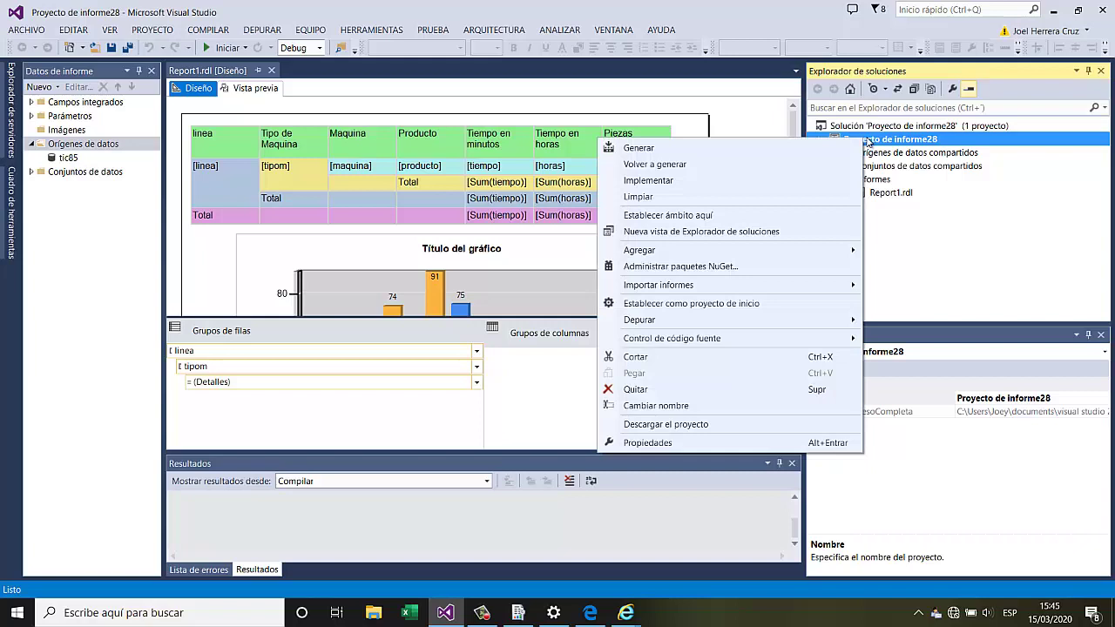
{"action": "left_click", "coordinate": [694, 150]}
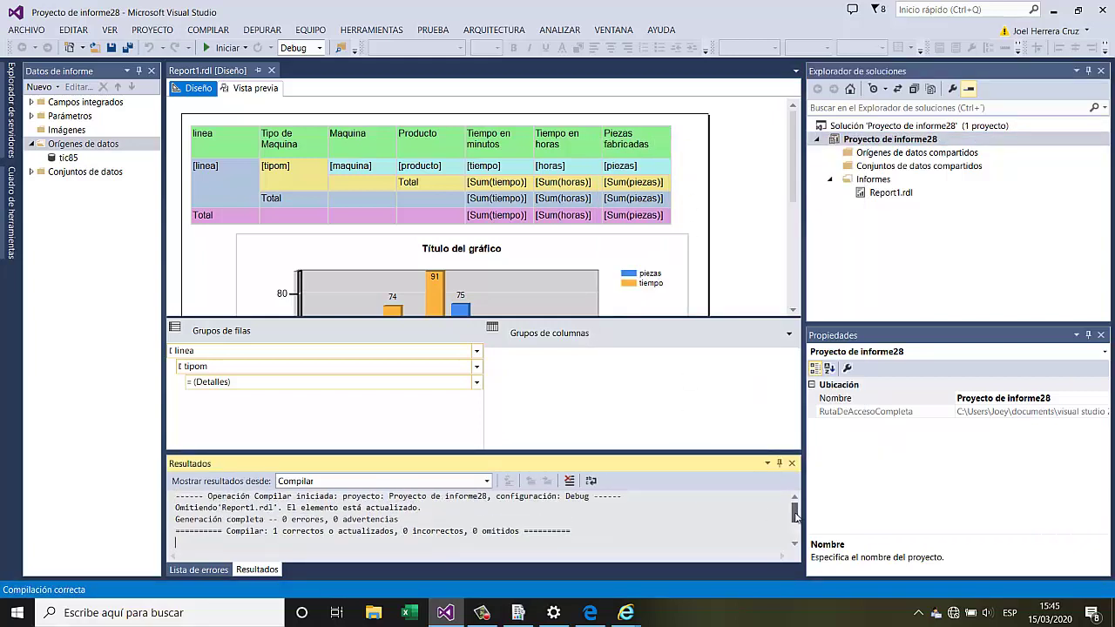
{"action": "left_click_drag", "start_coordinate": [624, 452], "coordinate": [644, 385]}
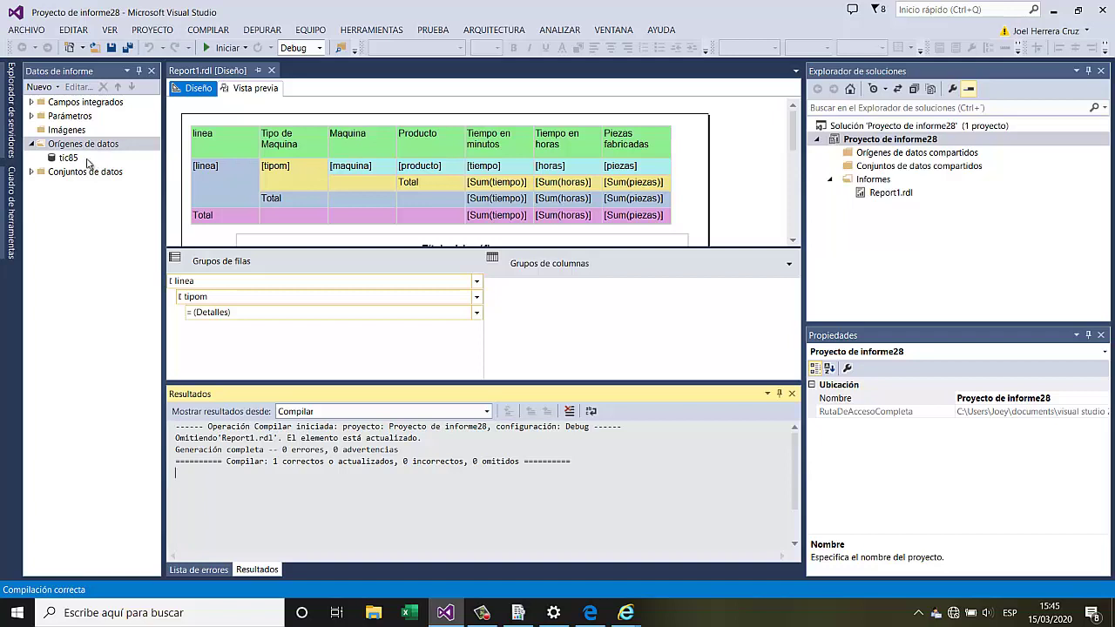
{"action": "left_click_drag", "start_coordinate": [258, 462], "coordinate": [528, 496]}
{"action": "left_click", "coordinate": [528, 497]}
Deploy Proyecto de informe28 to the report server and review the target URL, report path and summary lines in the output
{"action": "right_click", "coordinate": [919, 142]}
{"action": "left_click", "coordinate": [706, 182]}
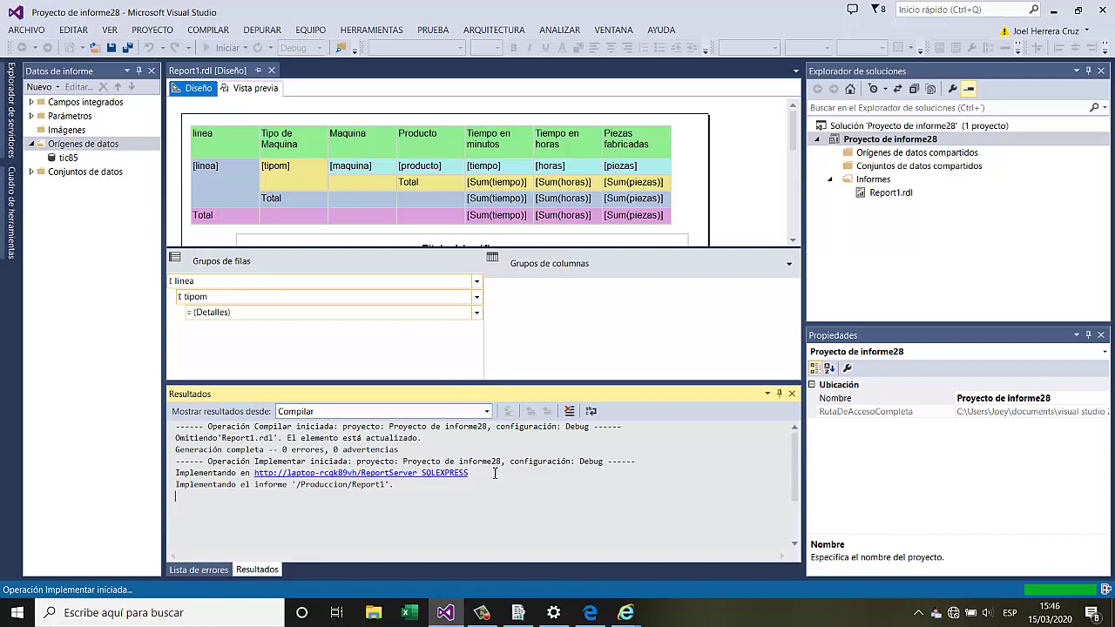
{"action": "left_click_drag", "start_coordinate": [495, 473], "coordinate": [246, 487]}
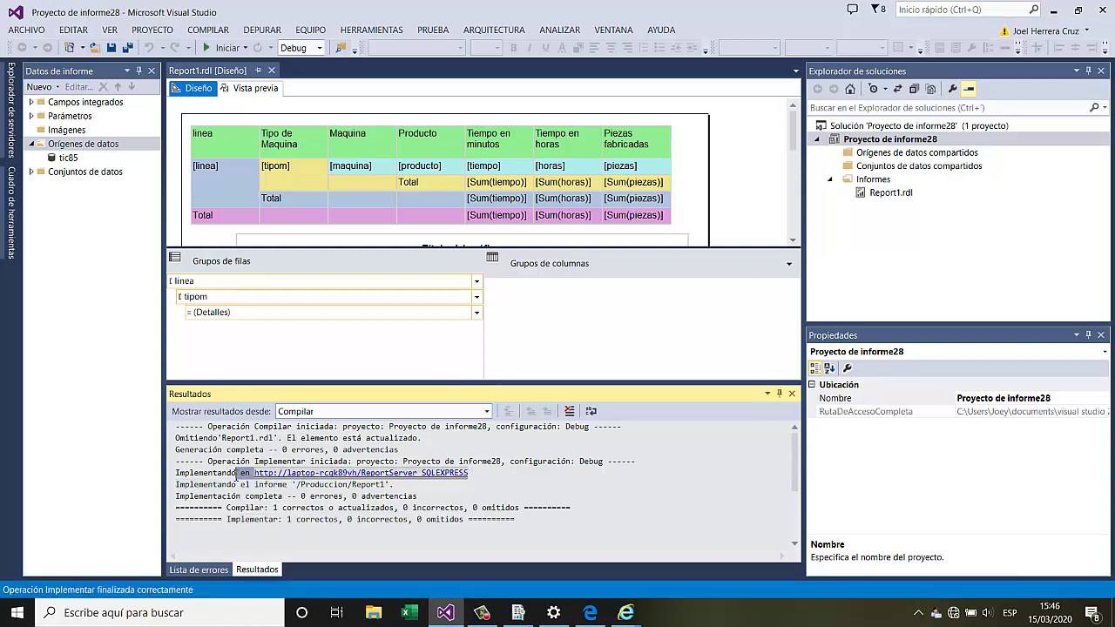
{"action": "left_click_drag", "start_coordinate": [396, 485], "coordinate": [258, 488]}
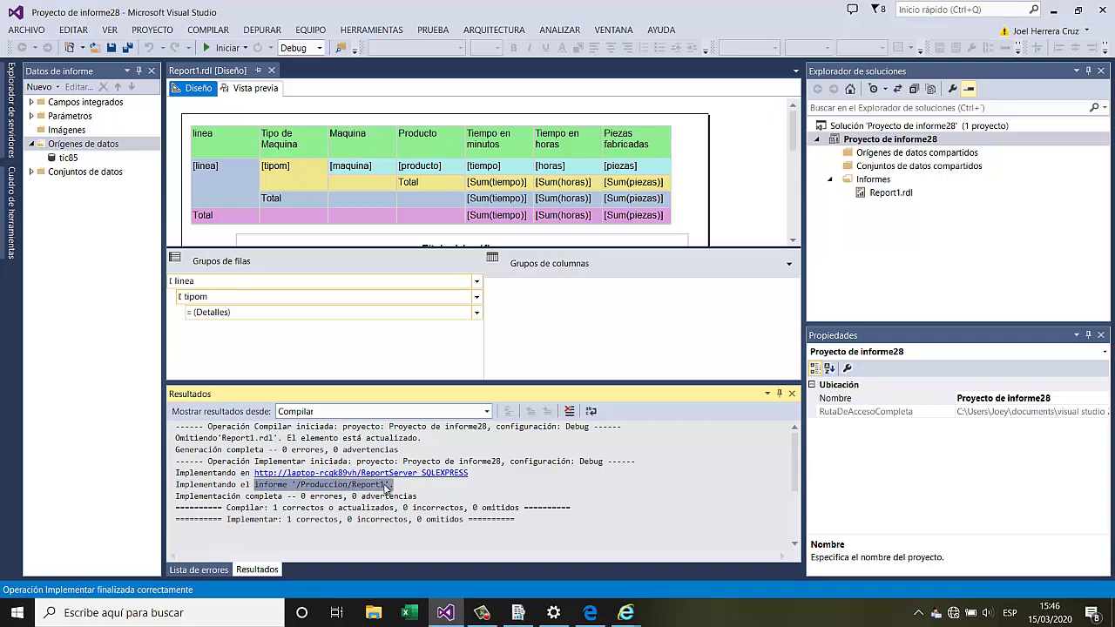
{"action": "left_click", "coordinate": [352, 520]}
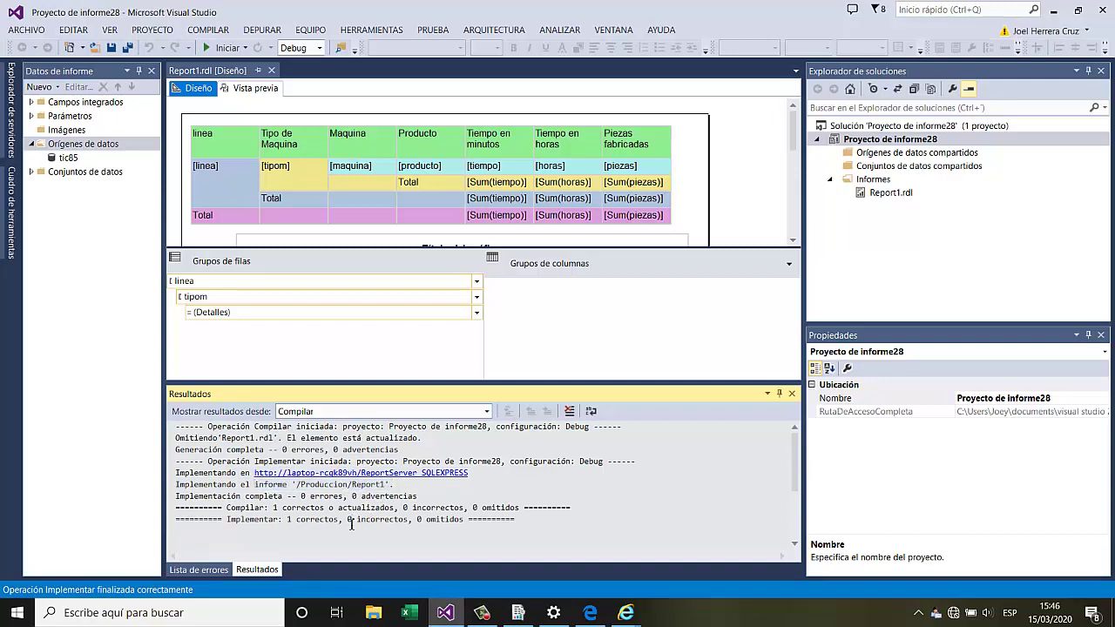
{"action": "left_click_drag", "start_coordinate": [225, 520], "coordinate": [538, 525]}
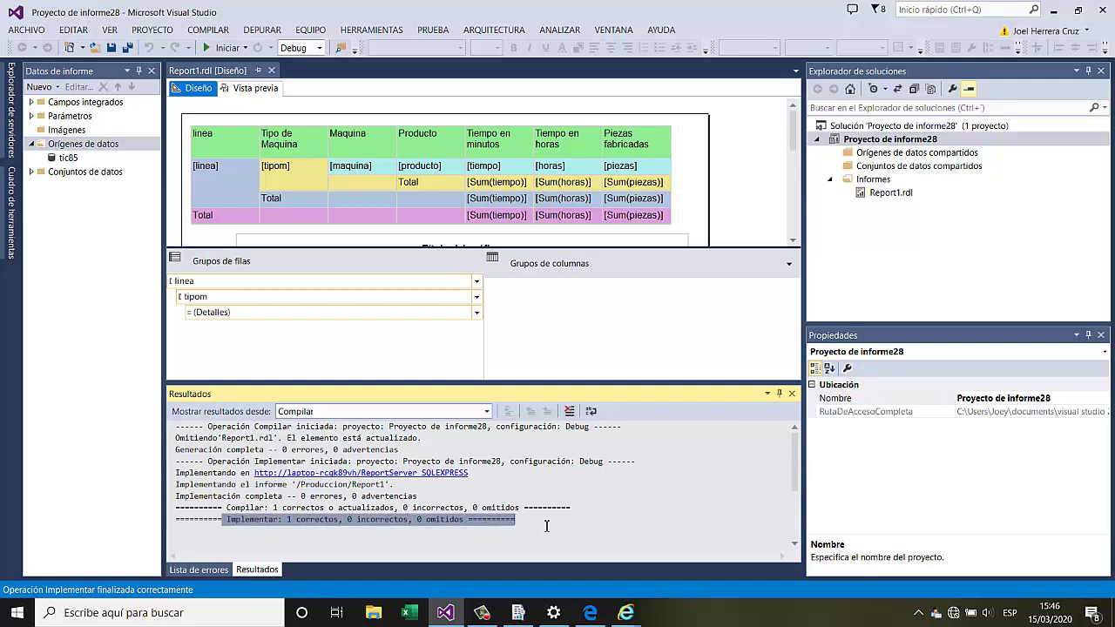
{"action": "left_click_drag", "start_coordinate": [230, 509], "coordinate": [549, 512]}
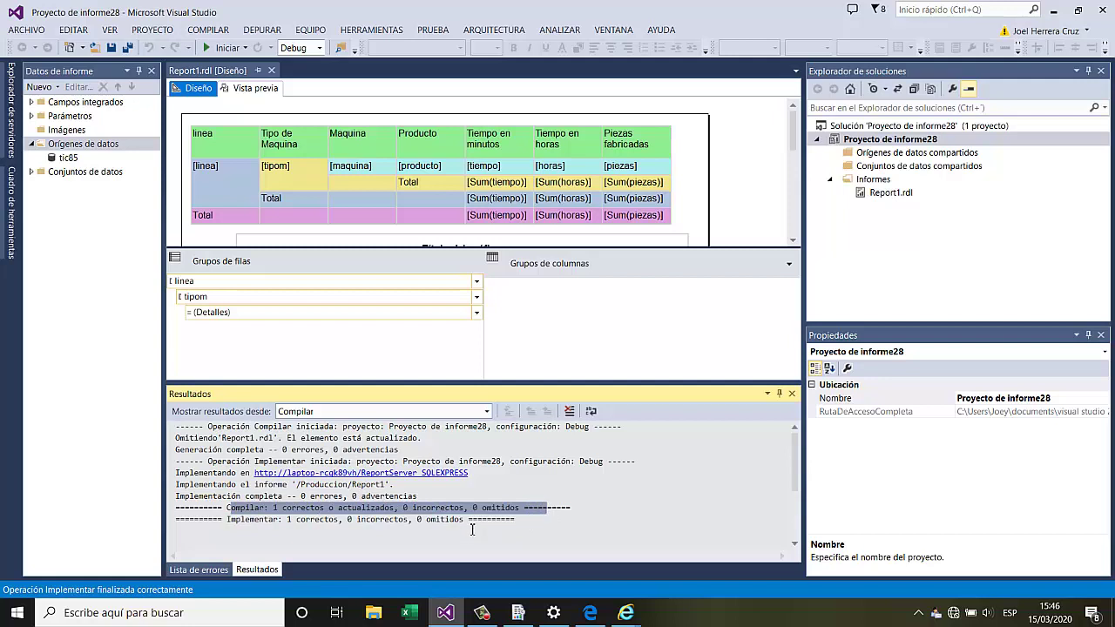
Switch to Report Manager in Internet Explorer and open Report1 from the Produccion folder
{"action": "left_click", "coordinate": [625, 613]}
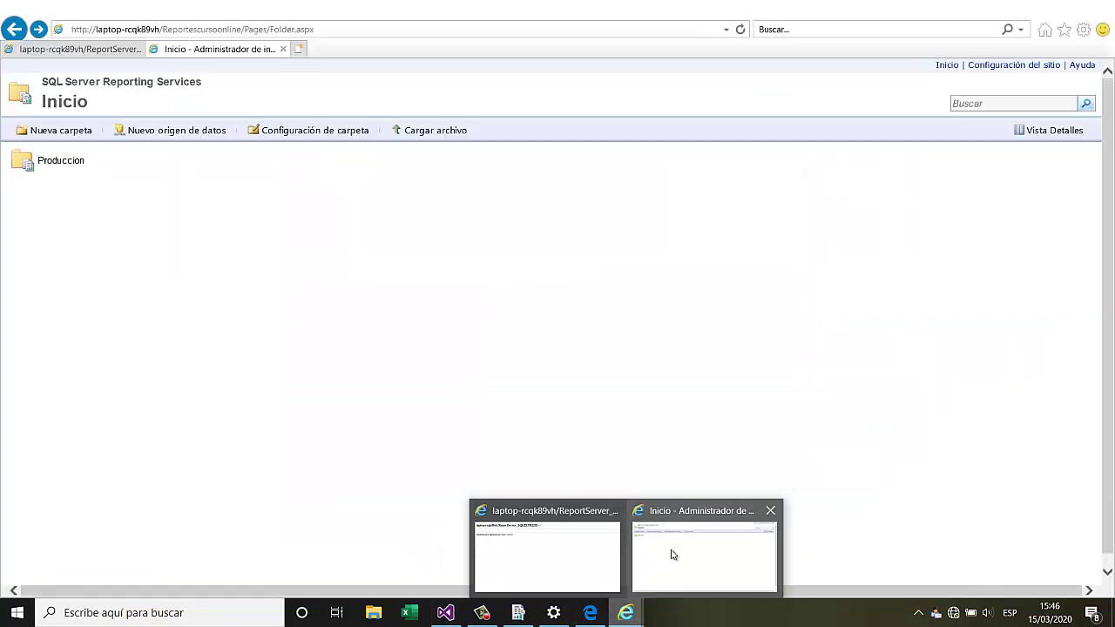
{"action": "left_click", "coordinate": [647, 548]}
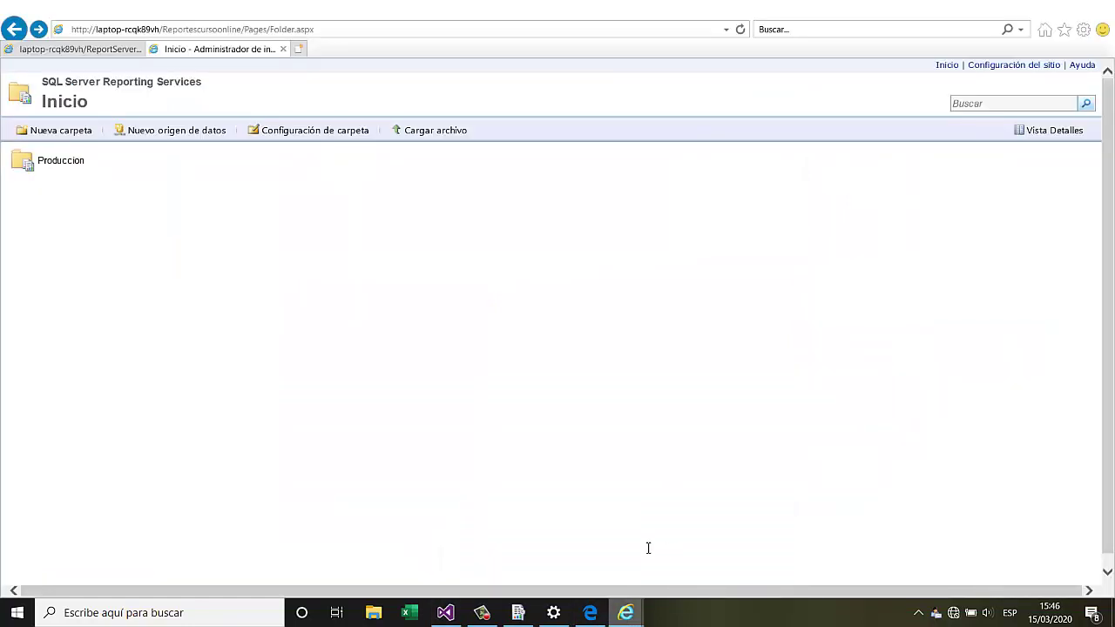
{"action": "left_click", "coordinate": [48, 163]}
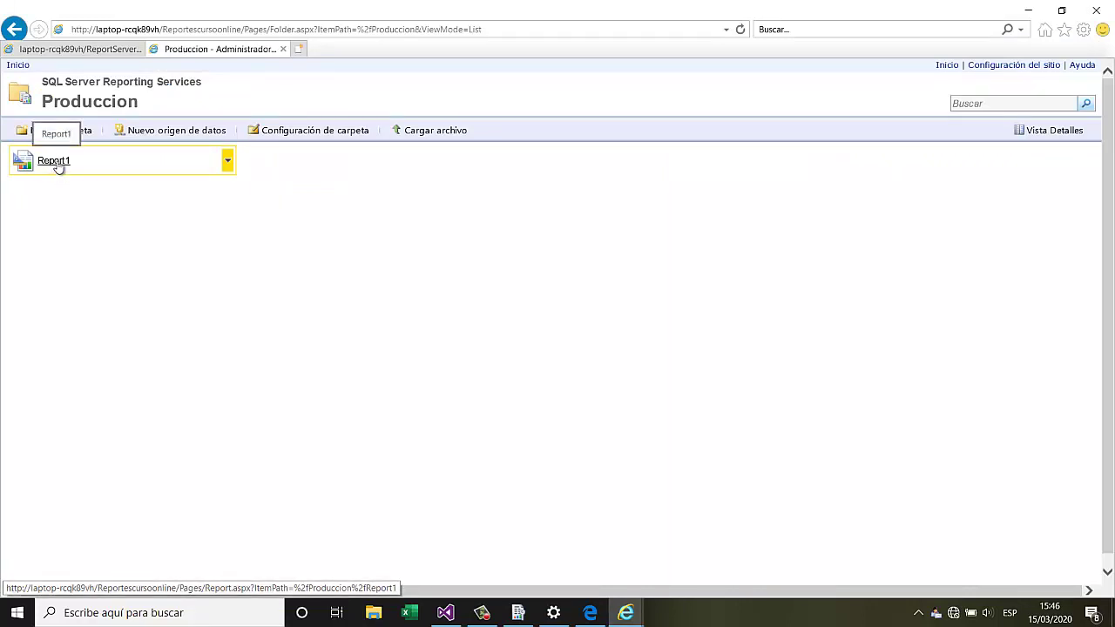
{"action": "left_click", "coordinate": [54, 161]}
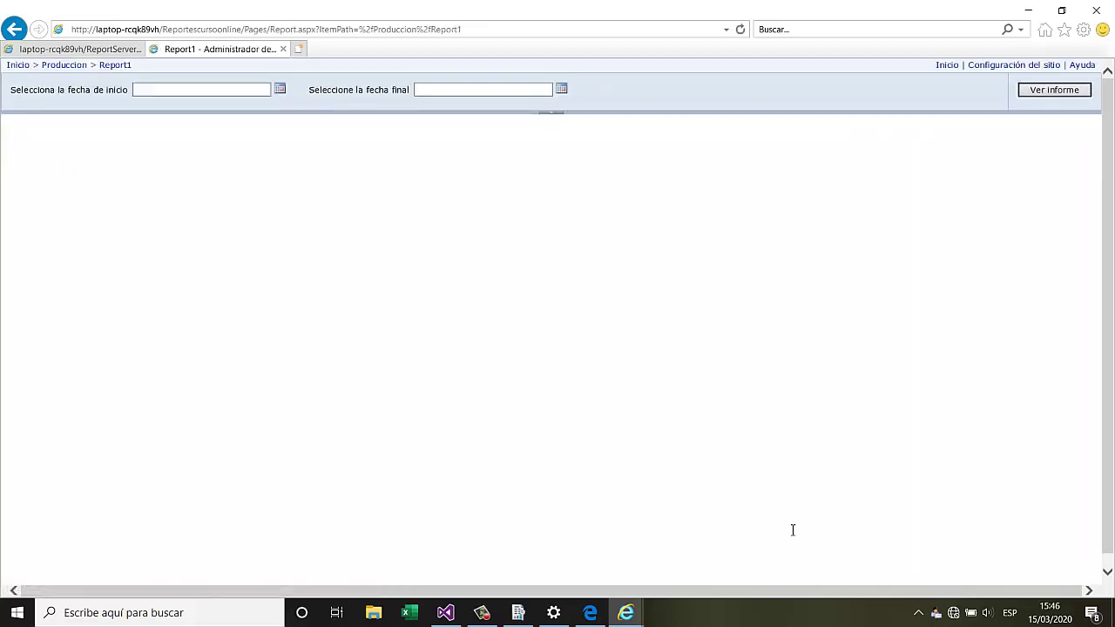
Set the start date parameter of Report1 to 01/01/2020 using the calendar
{"action": "left_click", "coordinate": [279, 89]}
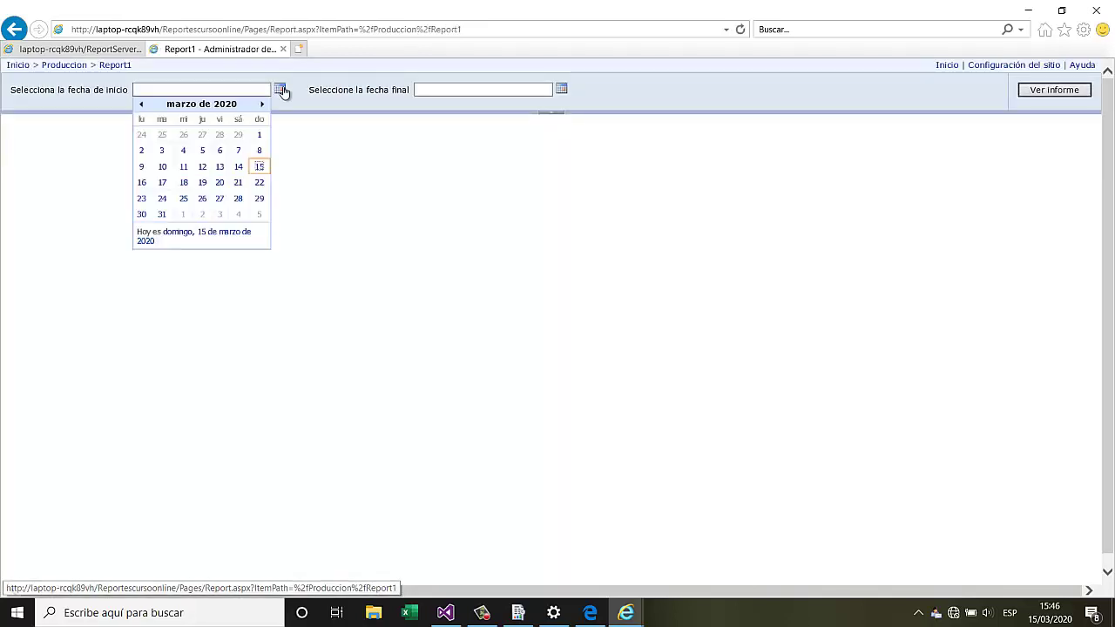
{"action": "left_click", "coordinate": [142, 104]}
{"action": "left_click", "coordinate": [142, 105]}
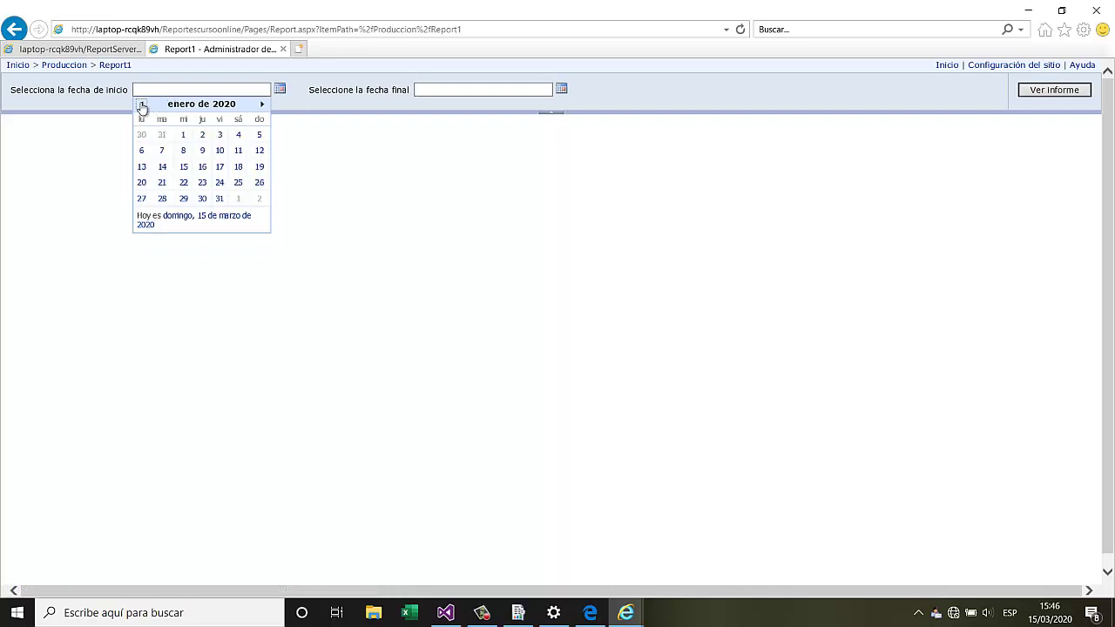
{"action": "left_click", "coordinate": [184, 135]}
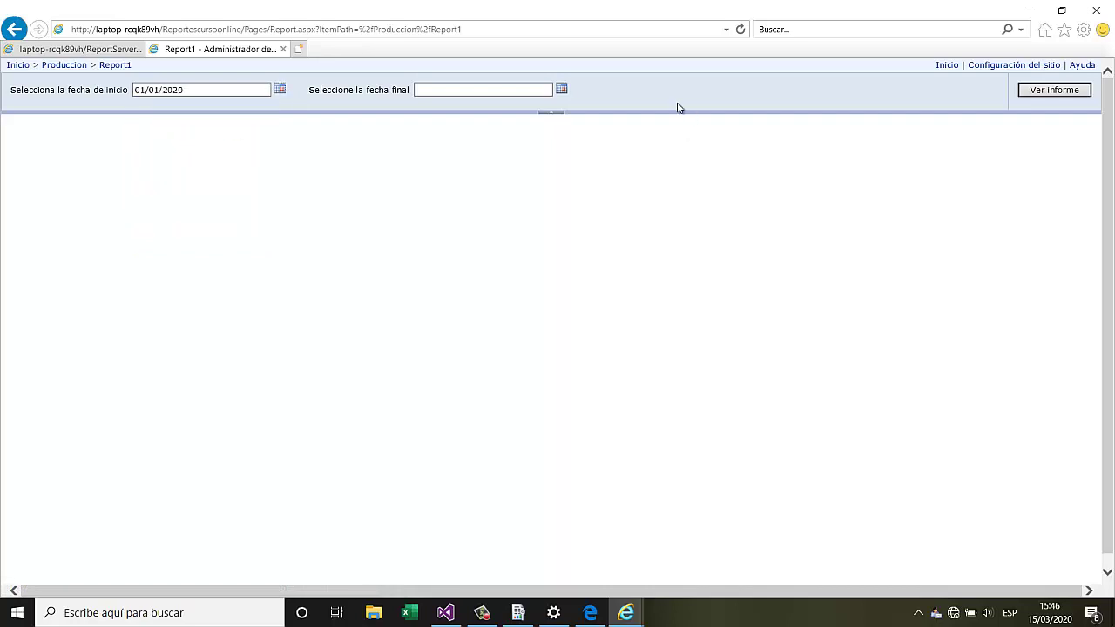
Set the end date parameter of Report1 to 31/12/2020 using the calendar and run the report
{"action": "left_click", "coordinate": [561, 89]}
{"action": "left_click", "coordinate": [544, 105]}
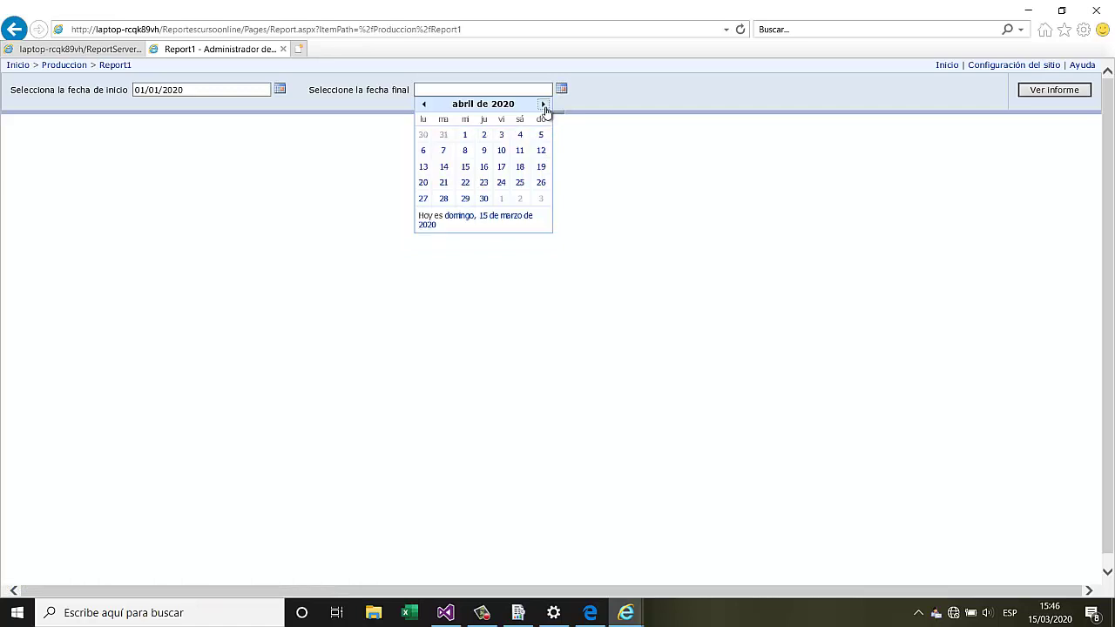
{"action": "left_click", "coordinate": [544, 105]}
{"action": "left_click", "coordinate": [544, 105]}
{"action": "left_click", "coordinate": [543, 104]}
{"action": "left_click", "coordinate": [544, 104]}
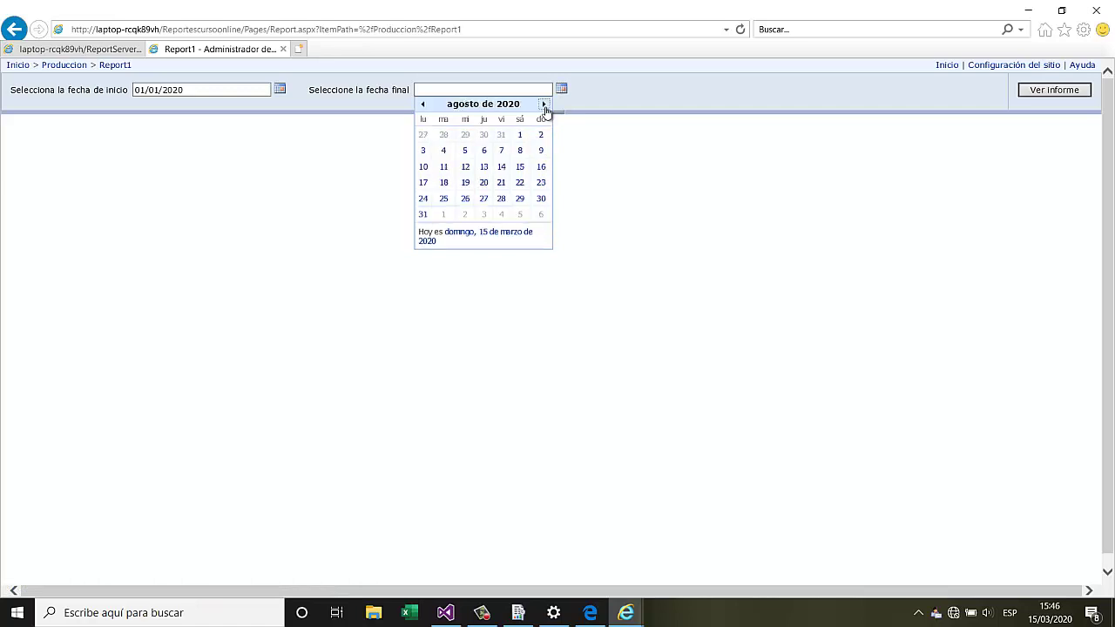
{"action": "left_click", "coordinate": [544, 106]}
{"action": "left_click", "coordinate": [545, 106]}
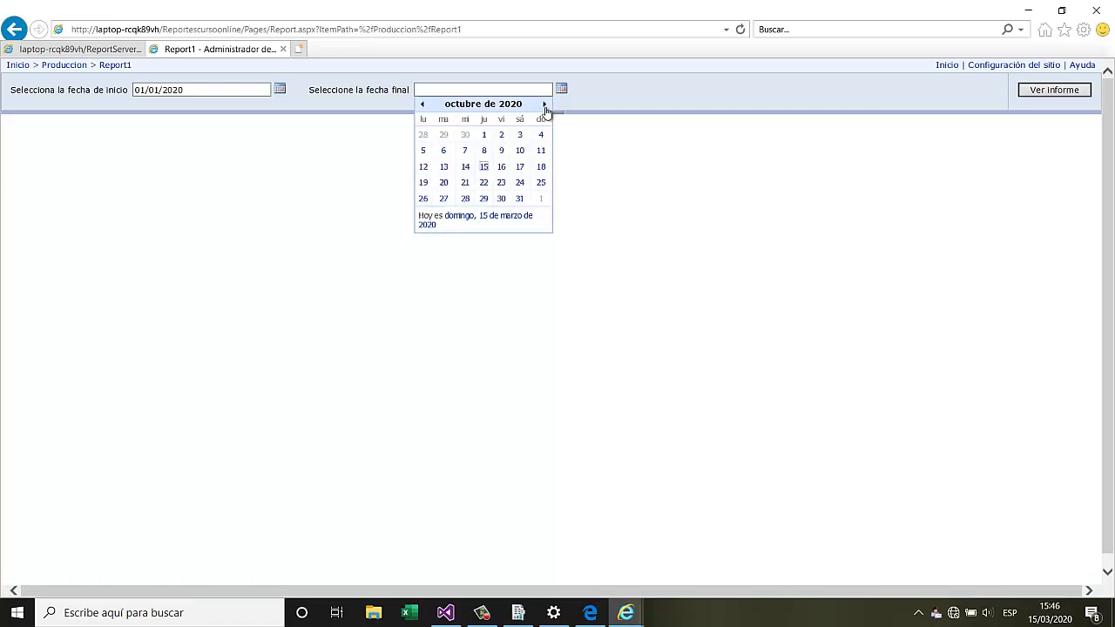
{"action": "left_click", "coordinate": [545, 106]}
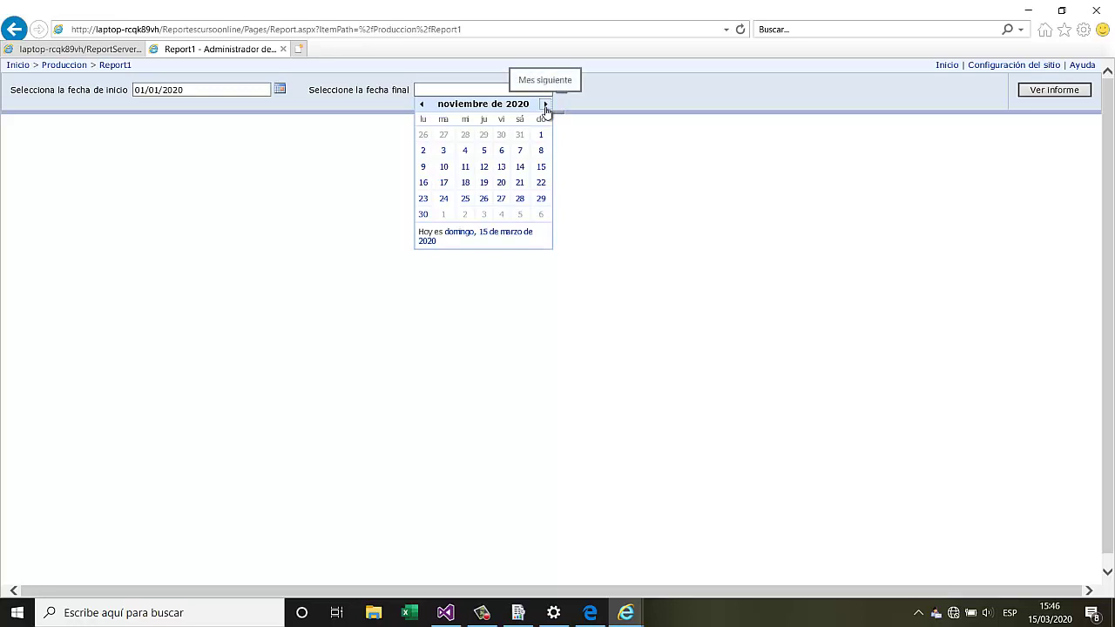
{"action": "left_click", "coordinate": [546, 105]}
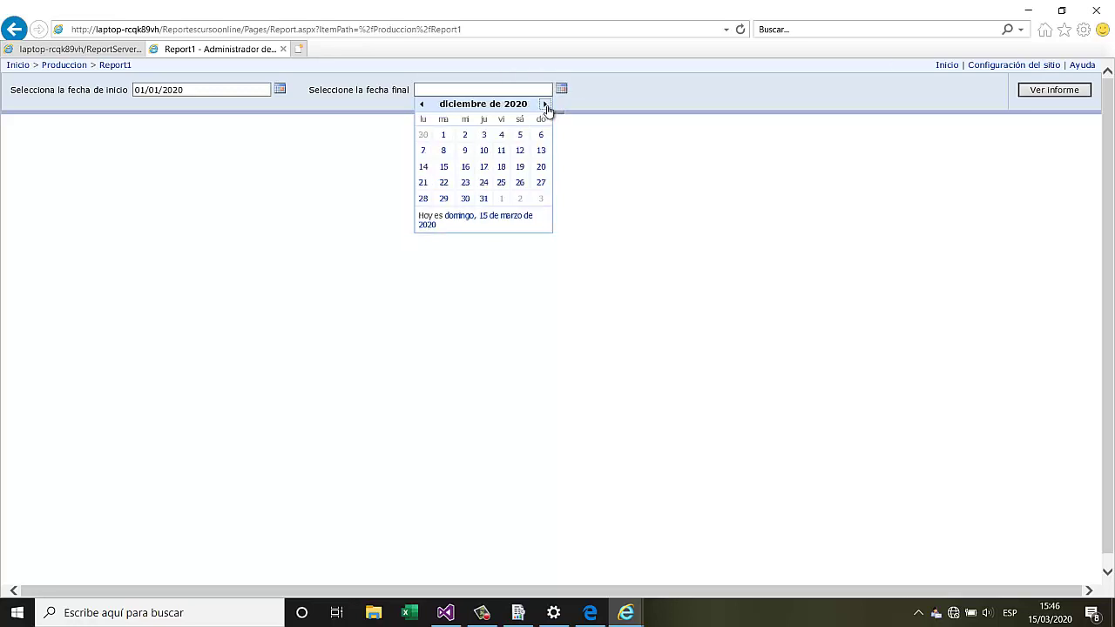
{"action": "left_click", "coordinate": [482, 198]}
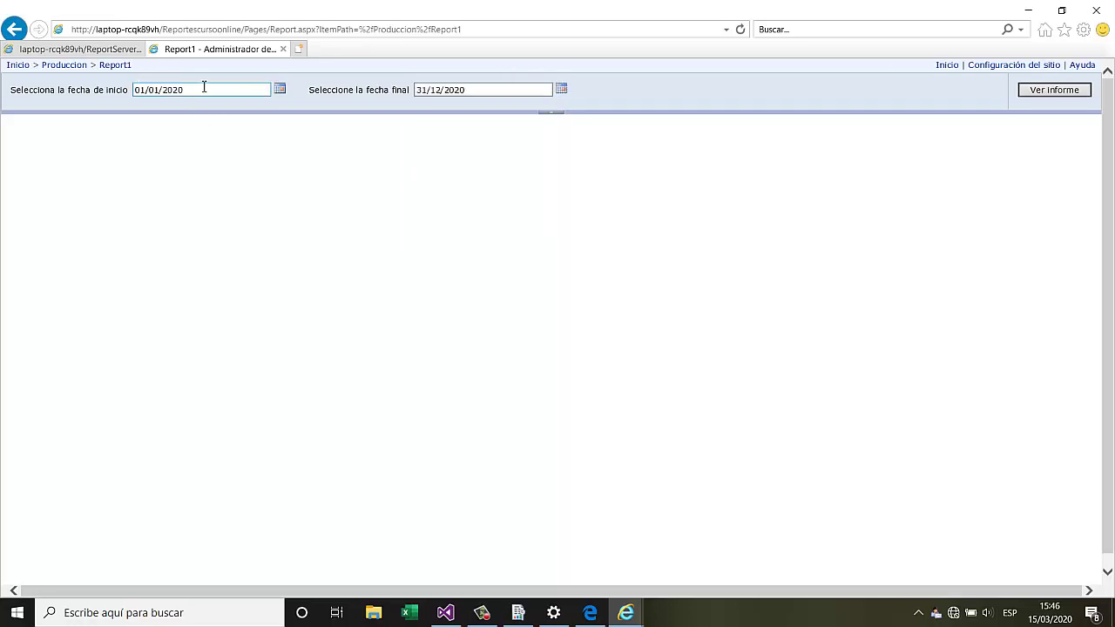
{"action": "left_click", "coordinate": [1059, 91]}
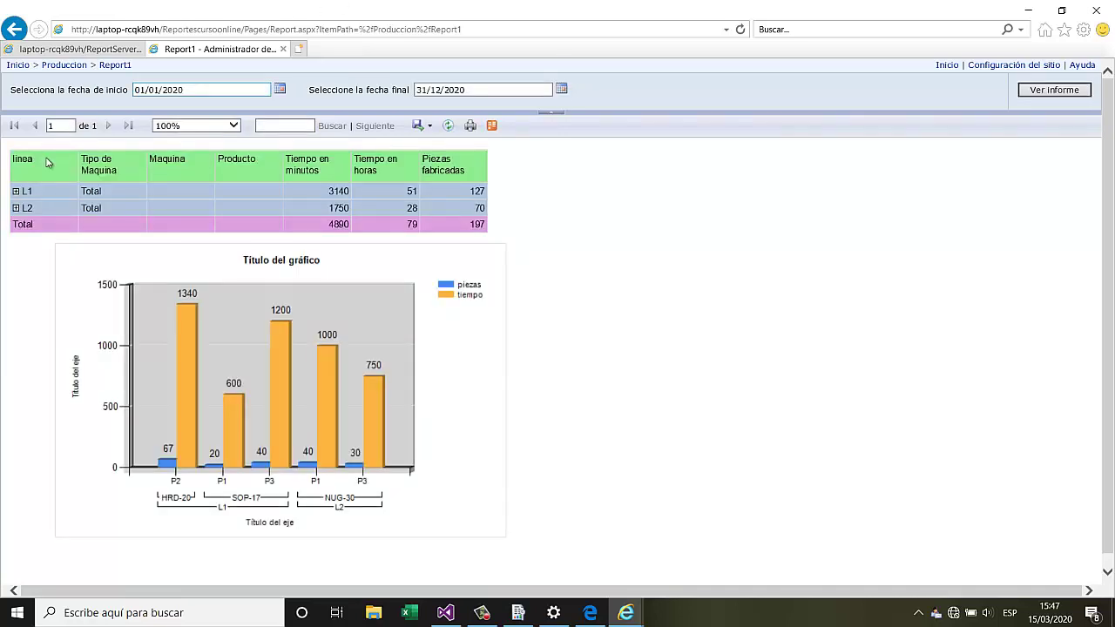
Expand lines L1 and L2 with the SOP and NUG machine types in the report table and review the chart
{"action": "left_click", "coordinate": [16, 193]}
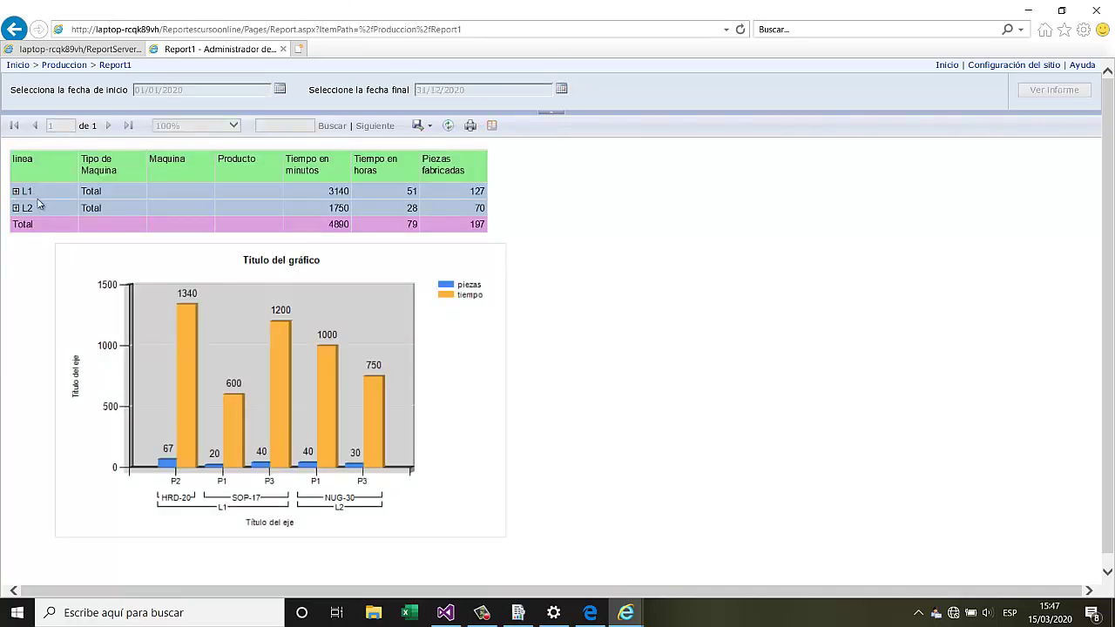
{"action": "left_click", "coordinate": [85, 209]}
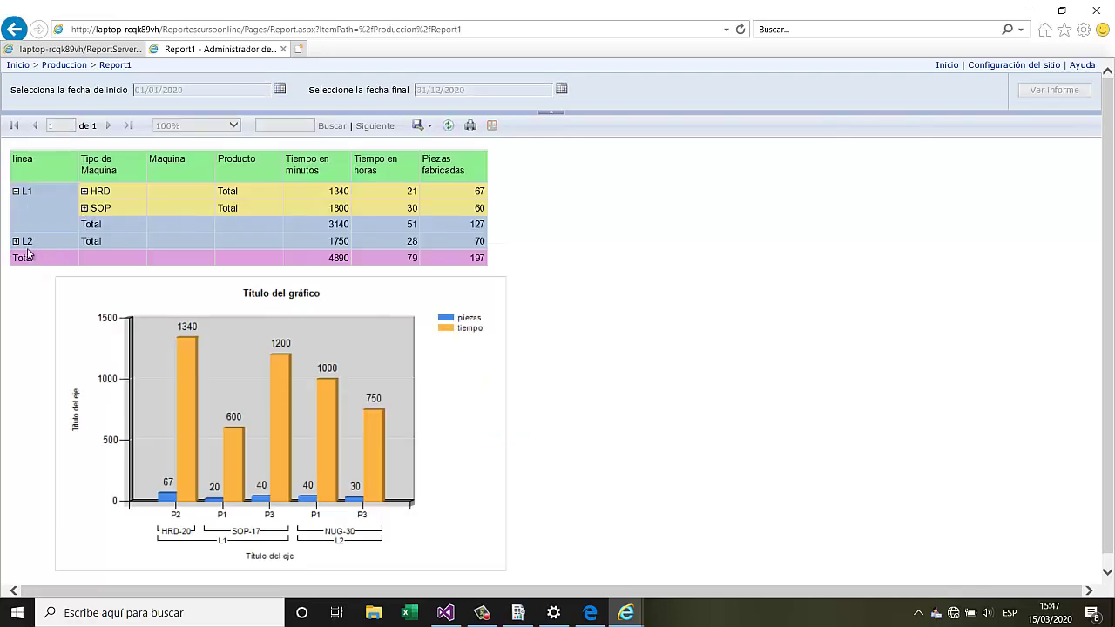
{"action": "left_click", "coordinate": [15, 275]}
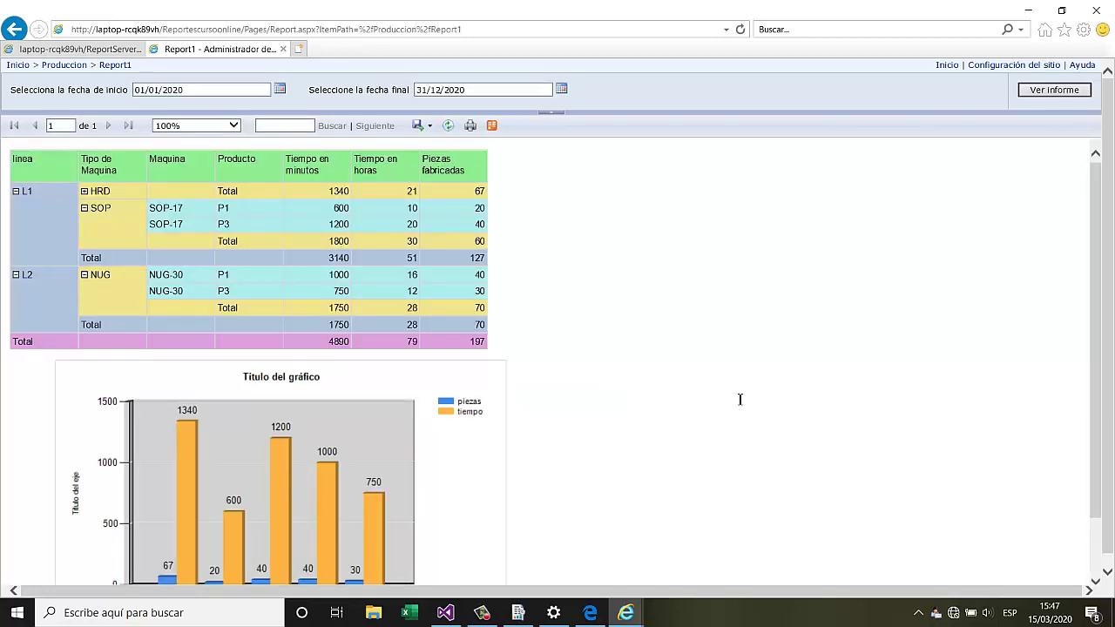
{"action": "scroll", "coordinate": [712, 391], "scroll_direction": "down", "scroll_amount": 1}
{"action": "scroll", "coordinate": [713, 391], "scroll_direction": "down", "scroll_amount": 1}
{"action": "scroll", "coordinate": [690, 403], "scroll_direction": "up", "scroll_amount": 2}
Close Visual Studio and the Edge window, leaving Report1 open in Internet Explorer
{"action": "left_click", "coordinate": [590, 614]}
{"action": "left_click", "coordinate": [445, 612]}
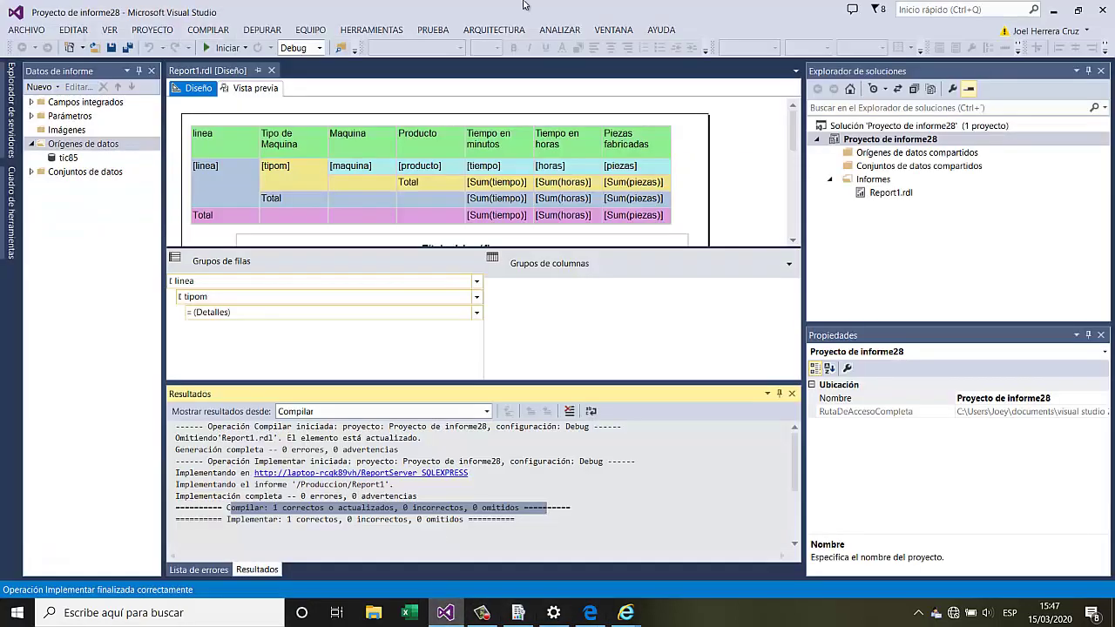
{"action": "left_click", "coordinate": [1099, 9]}
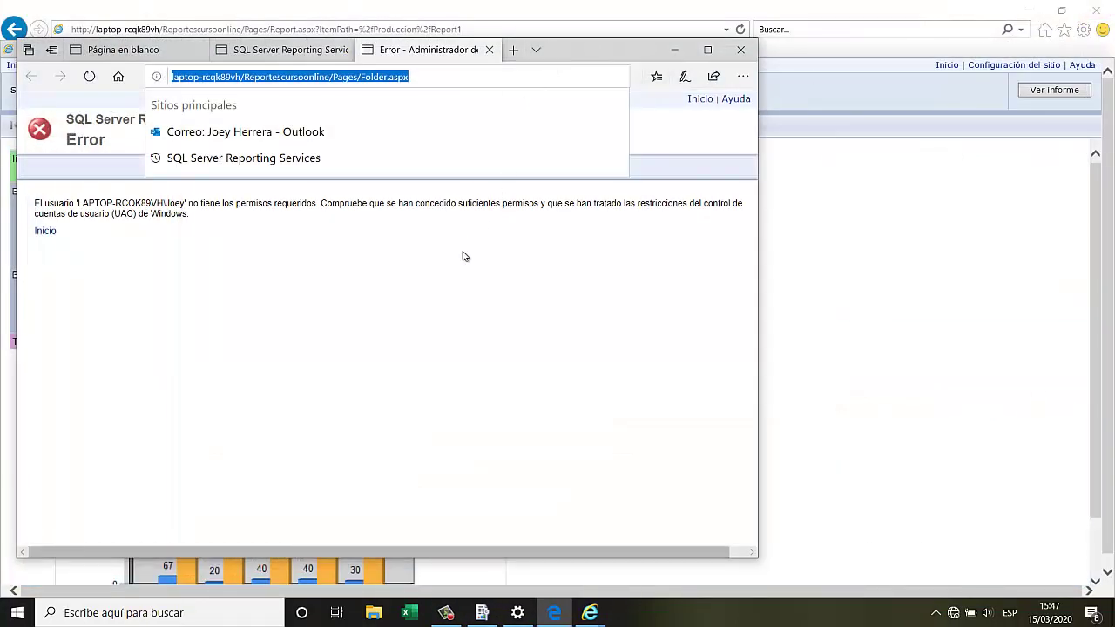
{"action": "left_click", "coordinate": [739, 52]}
{"action": "left_click", "coordinate": [344, 346]}
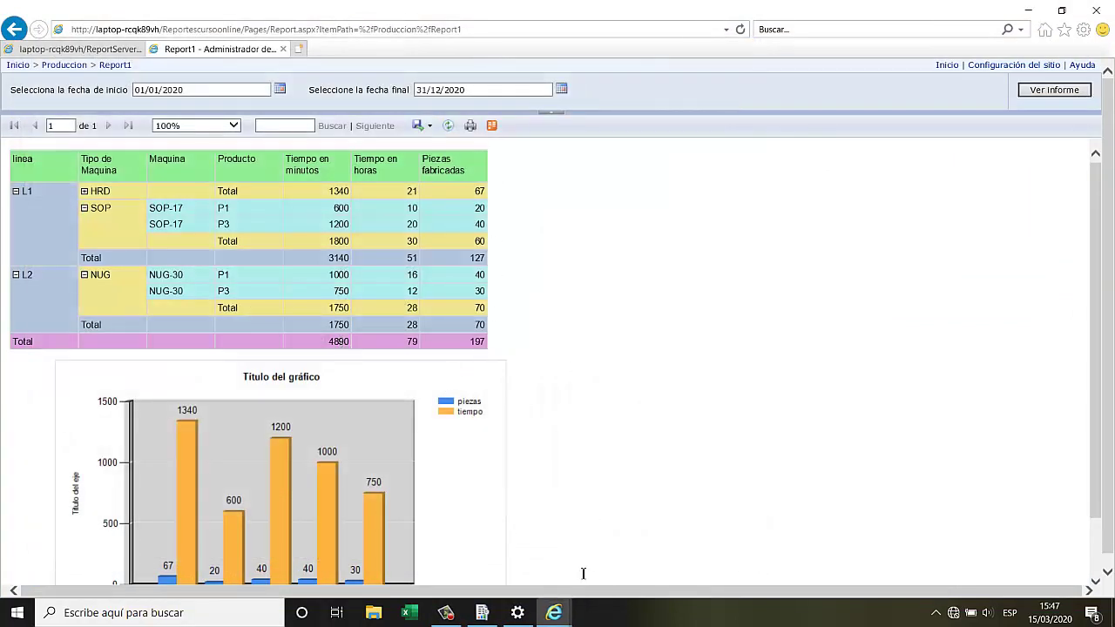
Copy the web address of Report1 and open it directly in a new browser tab
{"action": "mouse_move", "coordinate": [553, 612]}
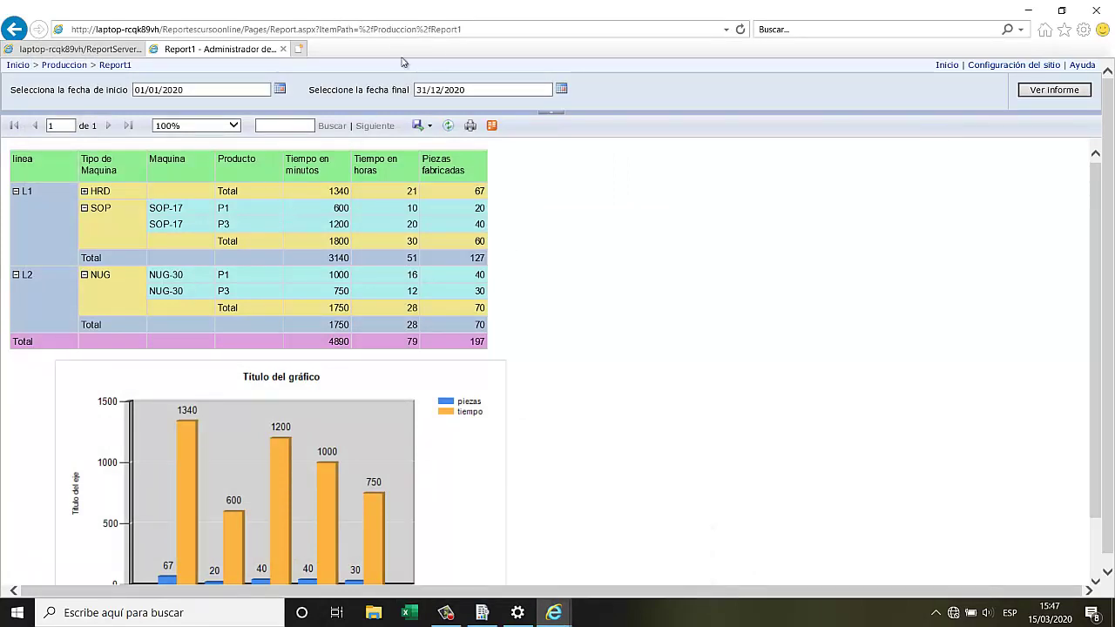
{"action": "left_click", "coordinate": [492, 29]}
{"action": "left_click", "coordinate": [497, 29]}
{"action": "left_click_drag", "start_coordinate": [496, 28], "coordinate": [65, 29]}
{"action": "key", "text": "ctrl+c"}
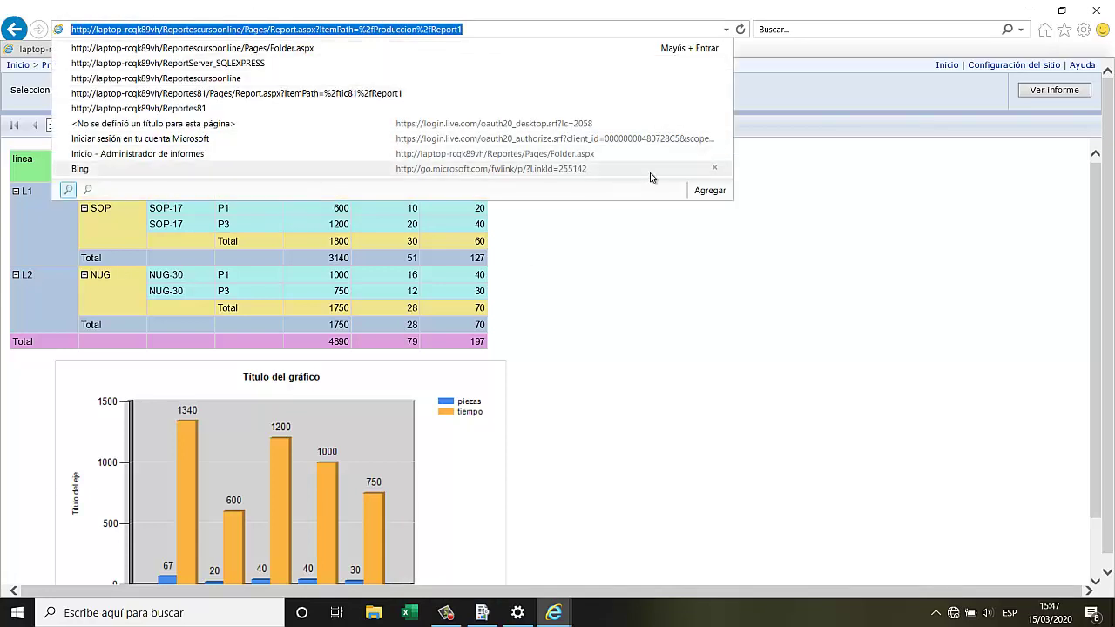
{"action": "left_click", "coordinate": [458, 204]}
{"action": "left_click", "coordinate": [299, 49]}
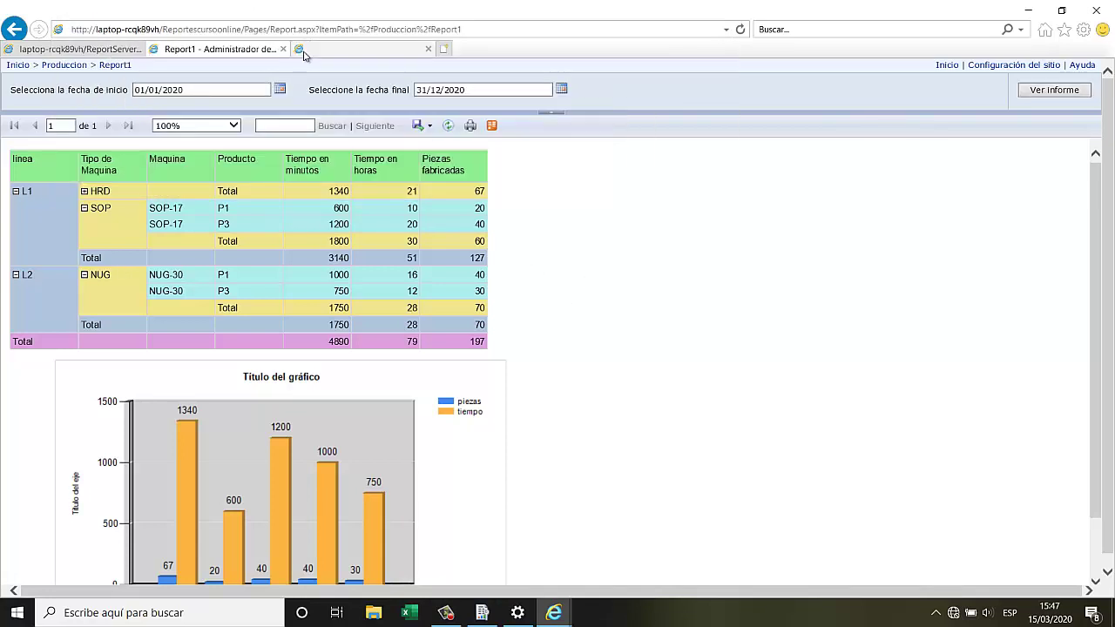
{"action": "key", "text": "ctrl+v"}
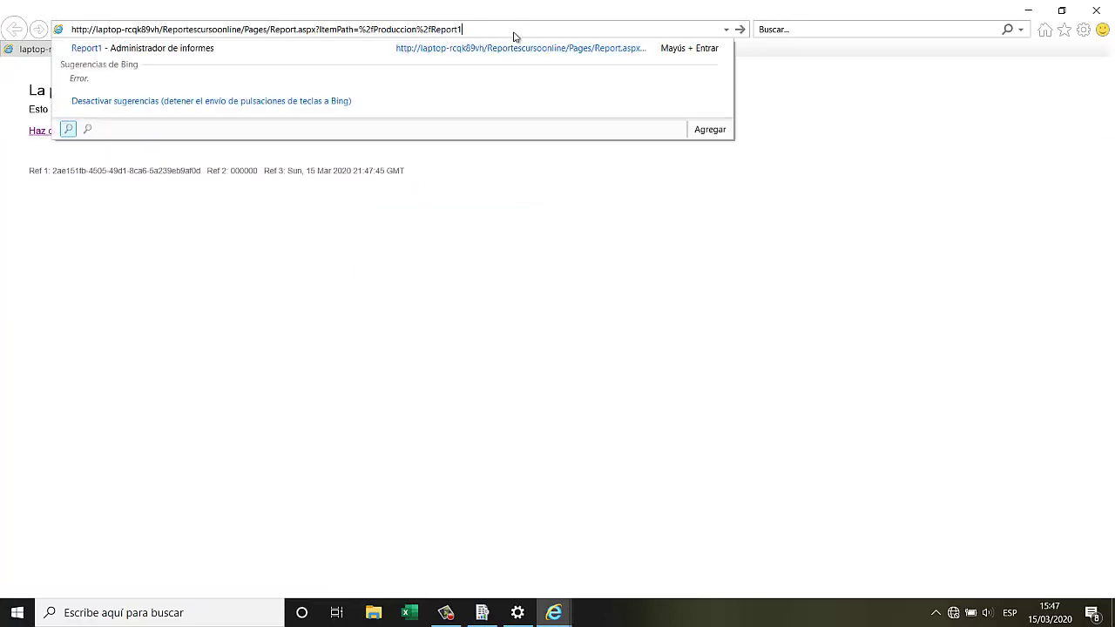
{"action": "key", "text": "Return"}
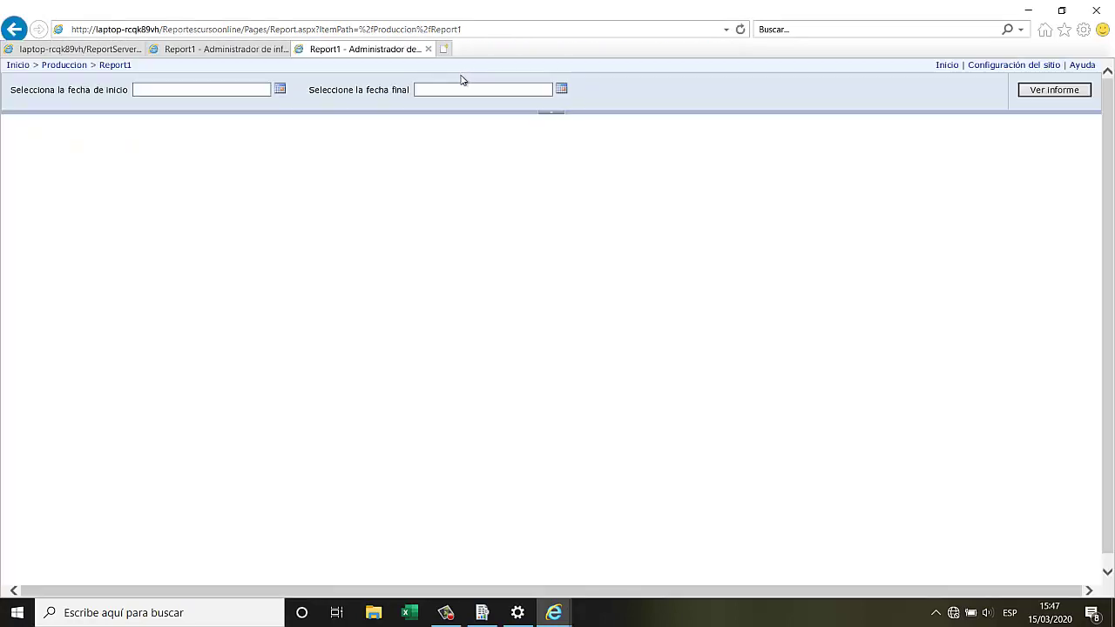
Run Report1 in the new tab for the date range 01/01/2020 to 15/03/2020
{"action": "left_click", "coordinate": [279, 89]}
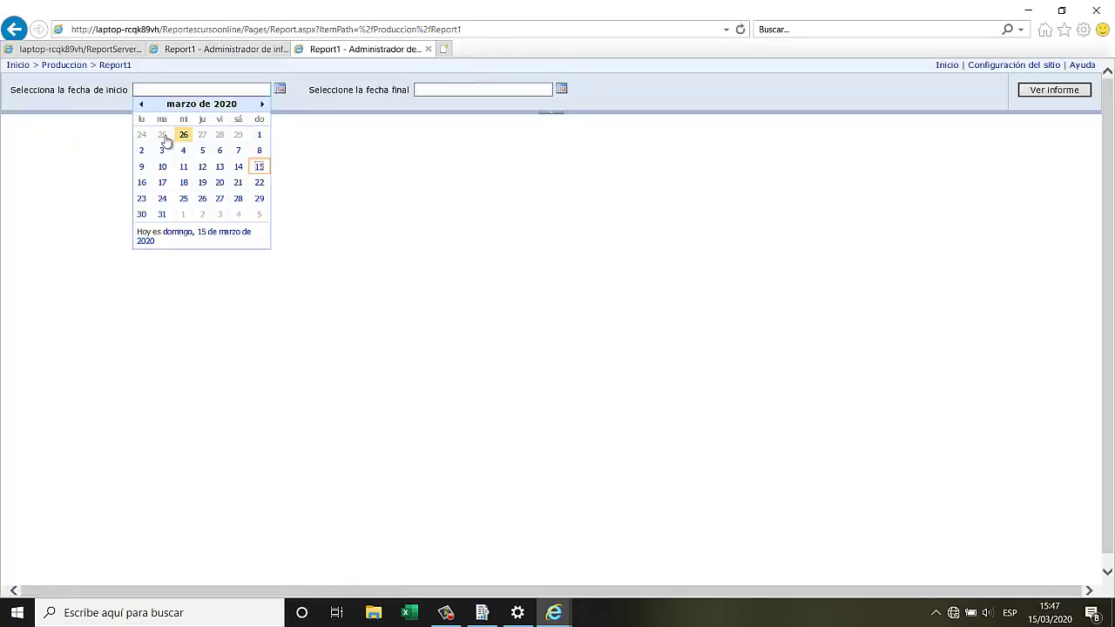
{"action": "left_click", "coordinate": [142, 105]}
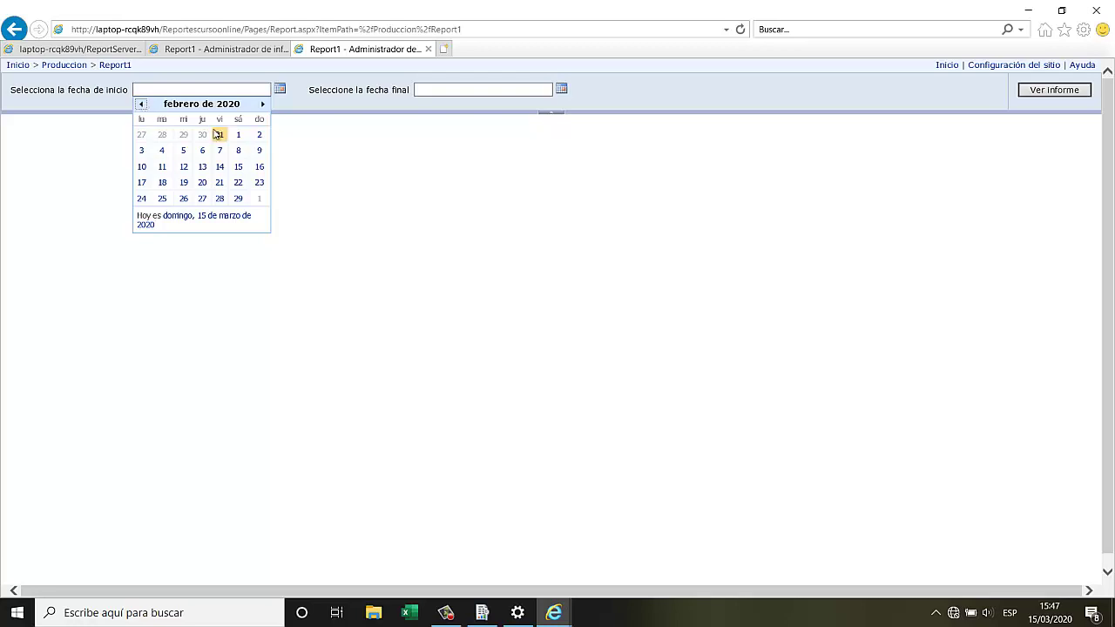
{"action": "left_click", "coordinate": [141, 104]}
{"action": "left_click", "coordinate": [182, 135]}
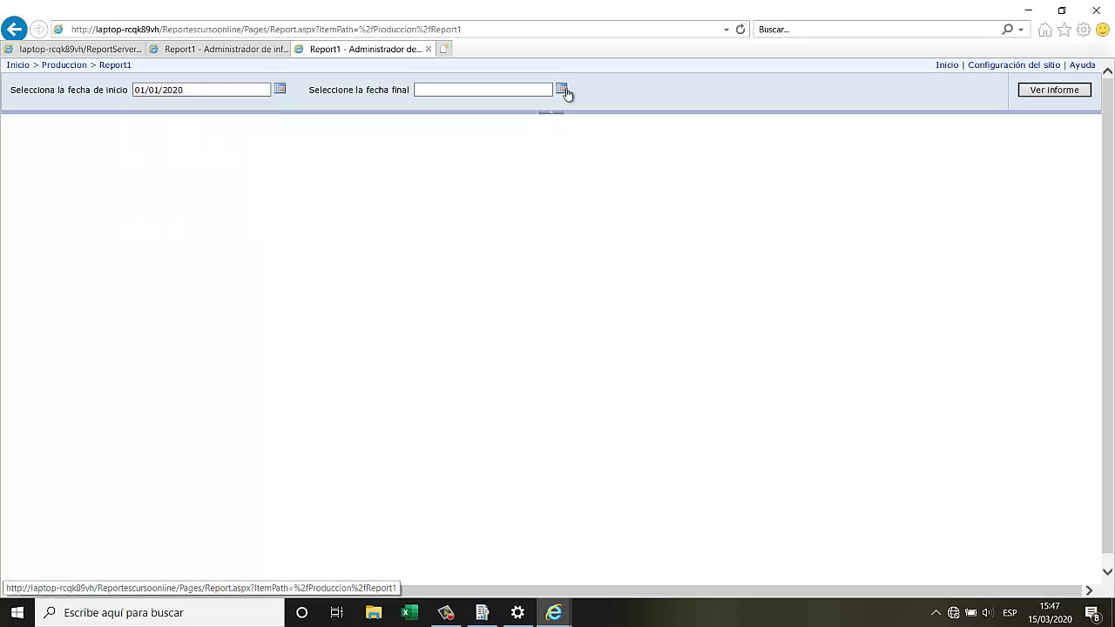
{"action": "left_click", "coordinate": [562, 90]}
{"action": "left_click", "coordinate": [540, 167]}
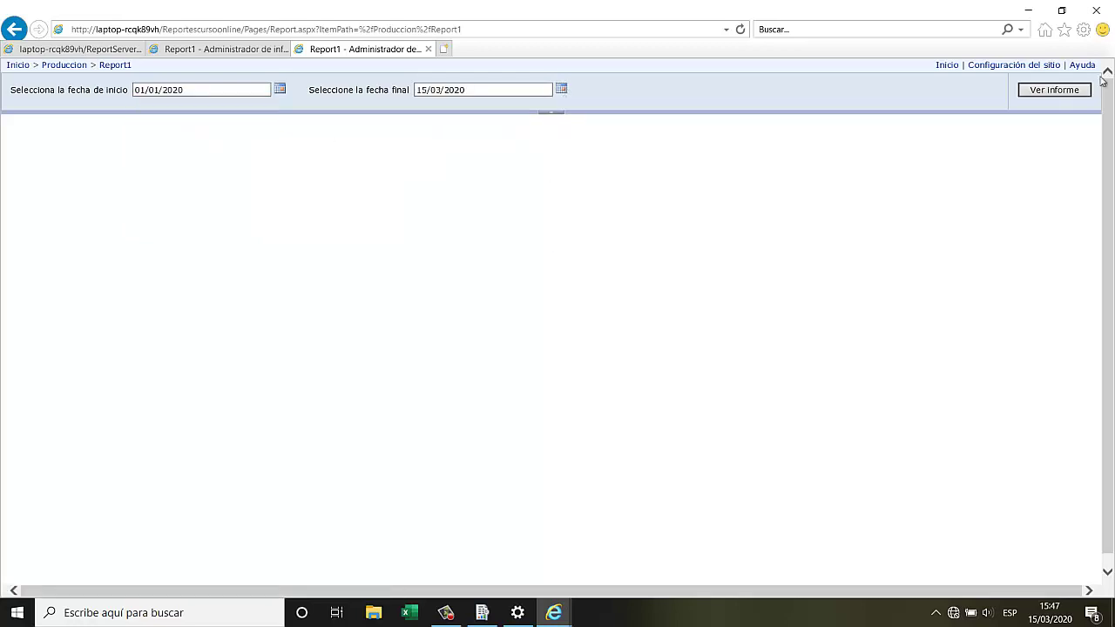
{"action": "left_click", "coordinate": [1057, 91]}
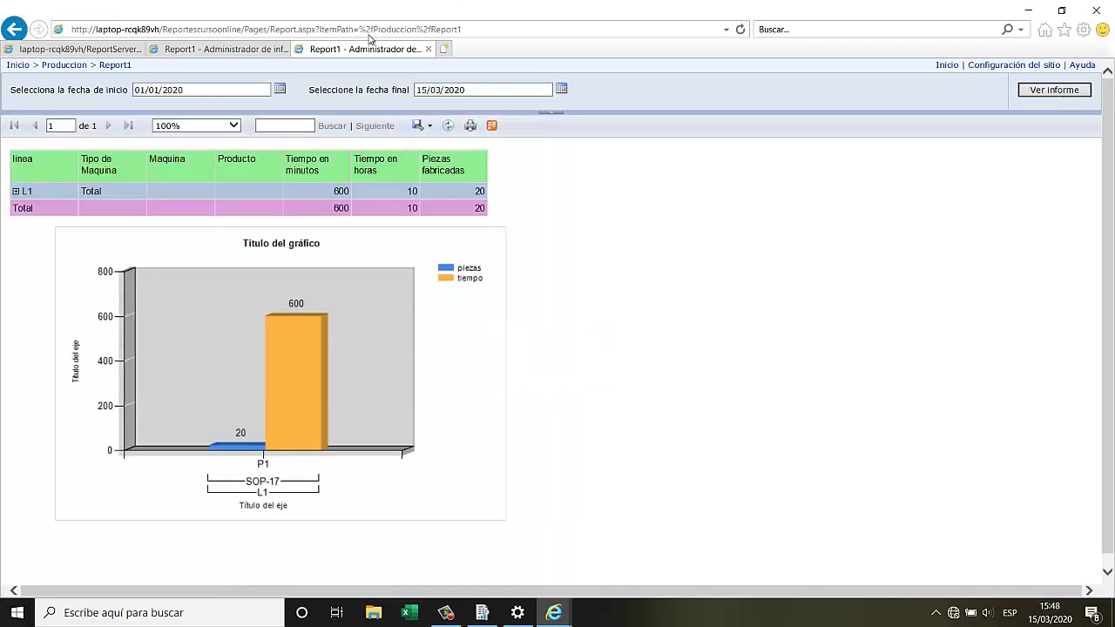
In the first Report1 tab, go back to the Inicio page and open the Produccion folder
{"action": "left_click", "coordinate": [254, 53]}
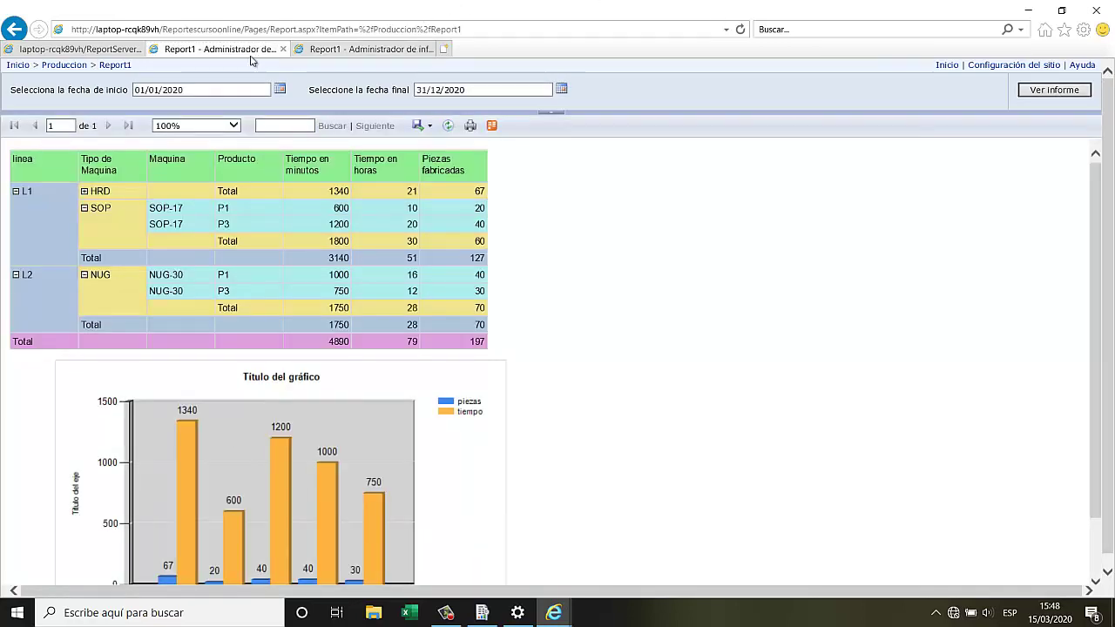
{"action": "left_click", "coordinate": [14, 29]}
{"action": "left_click", "coordinate": [15, 31]}
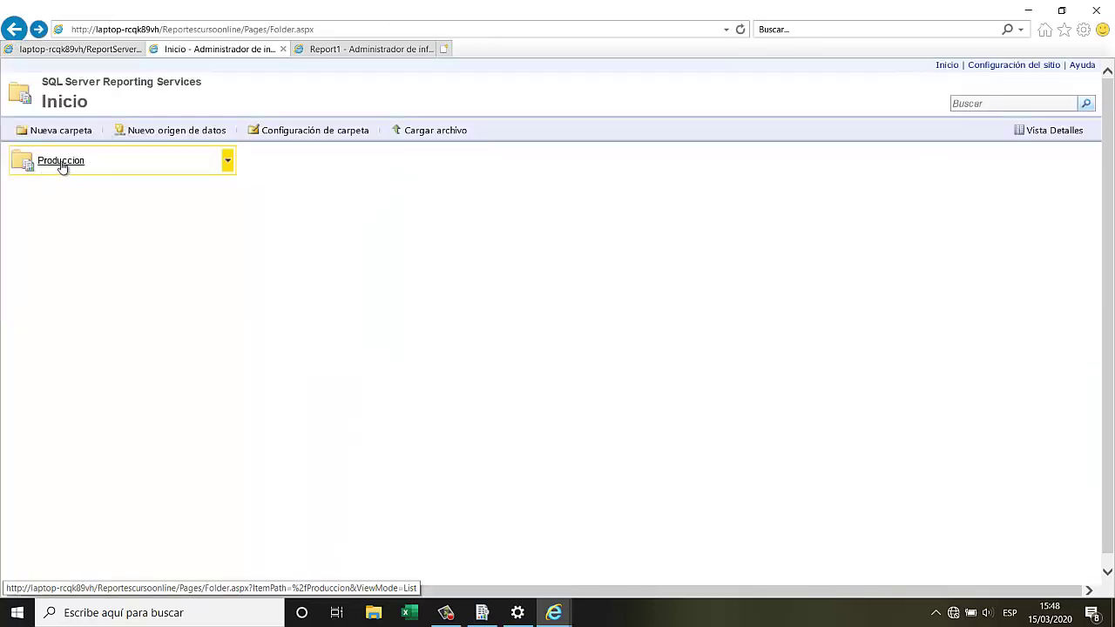
{"action": "left_click", "coordinate": [137, 162]}
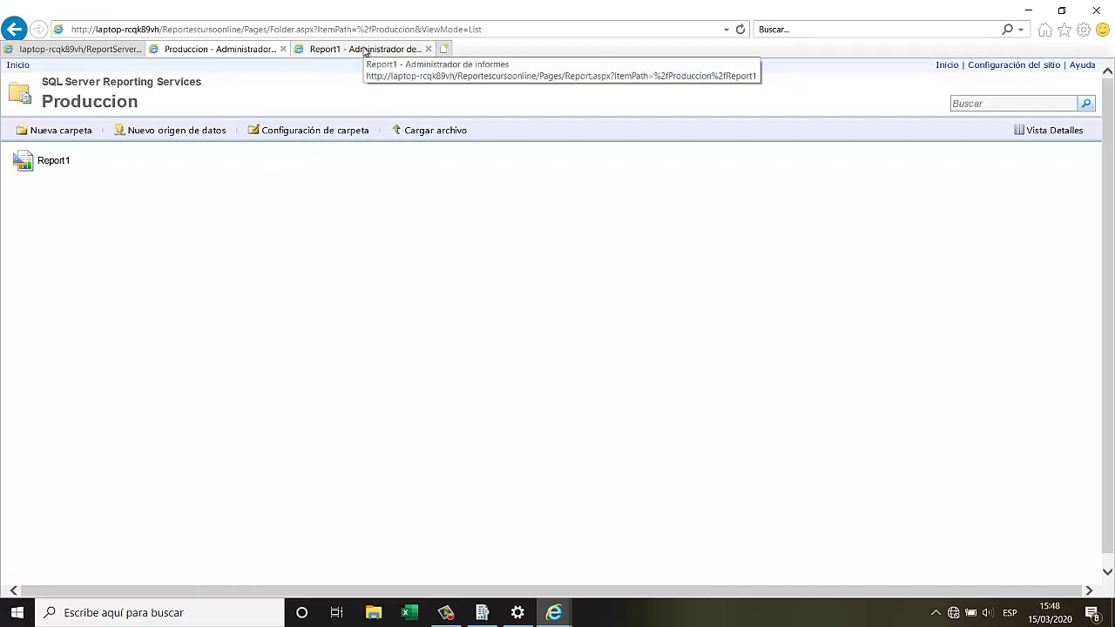
Check the direct web address of Report1 in its own tab and return to the Produccion folder tab
{"action": "left_click", "coordinate": [365, 50]}
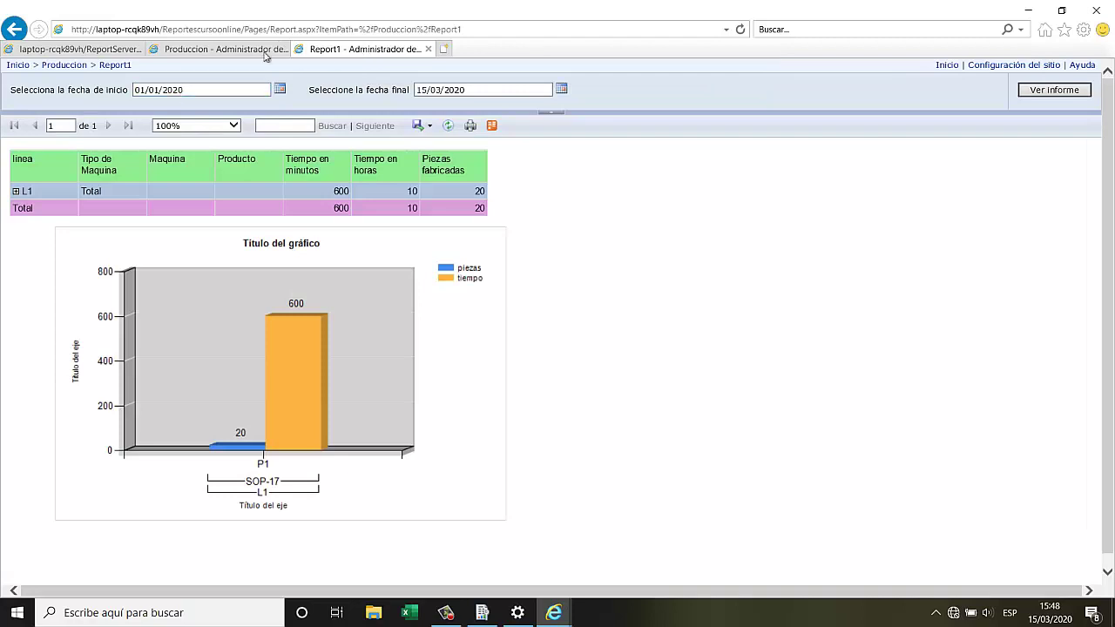
{"action": "left_click", "coordinate": [493, 33]}
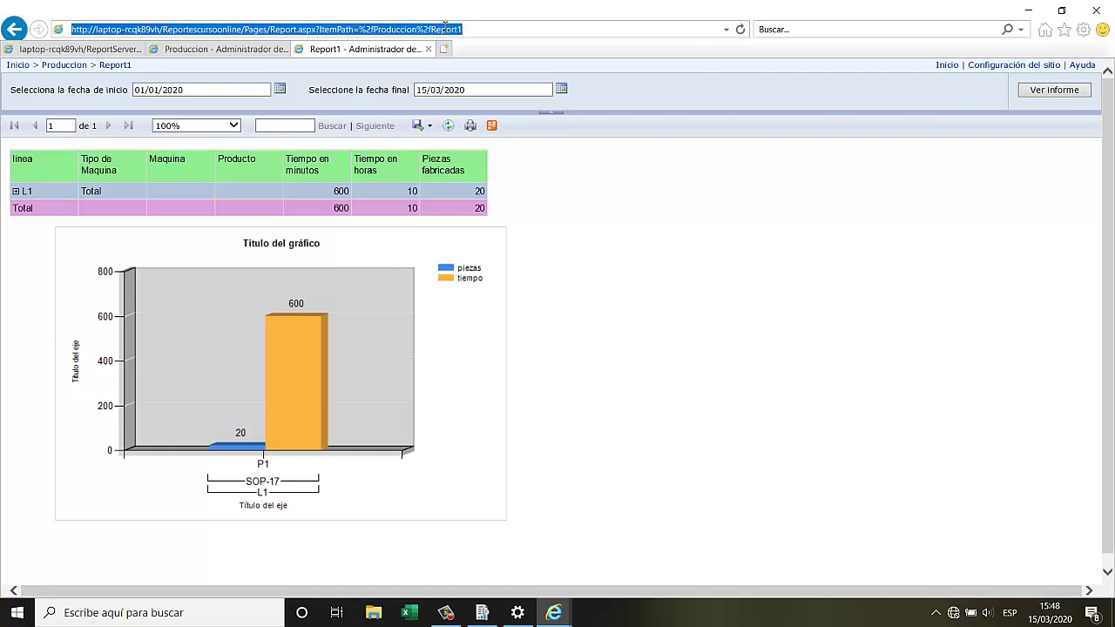
{"action": "left_click", "coordinate": [261, 49]}
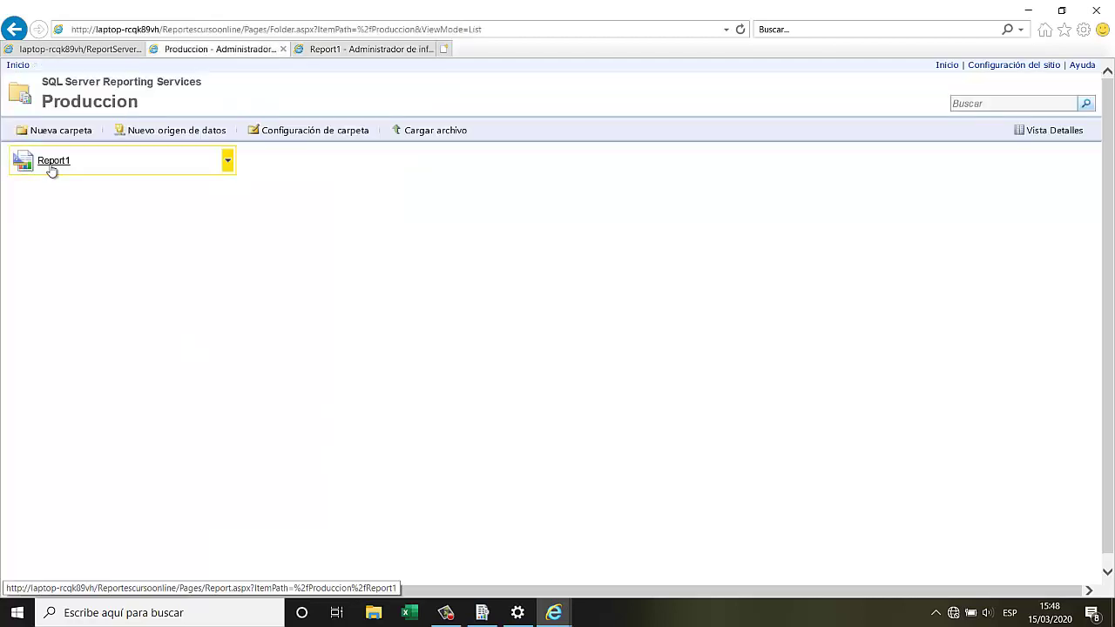
Open the security settings of Report1 and apply item-specific security instead of that inherited from the Produccion folder
{"action": "left_click", "coordinate": [227, 162]}
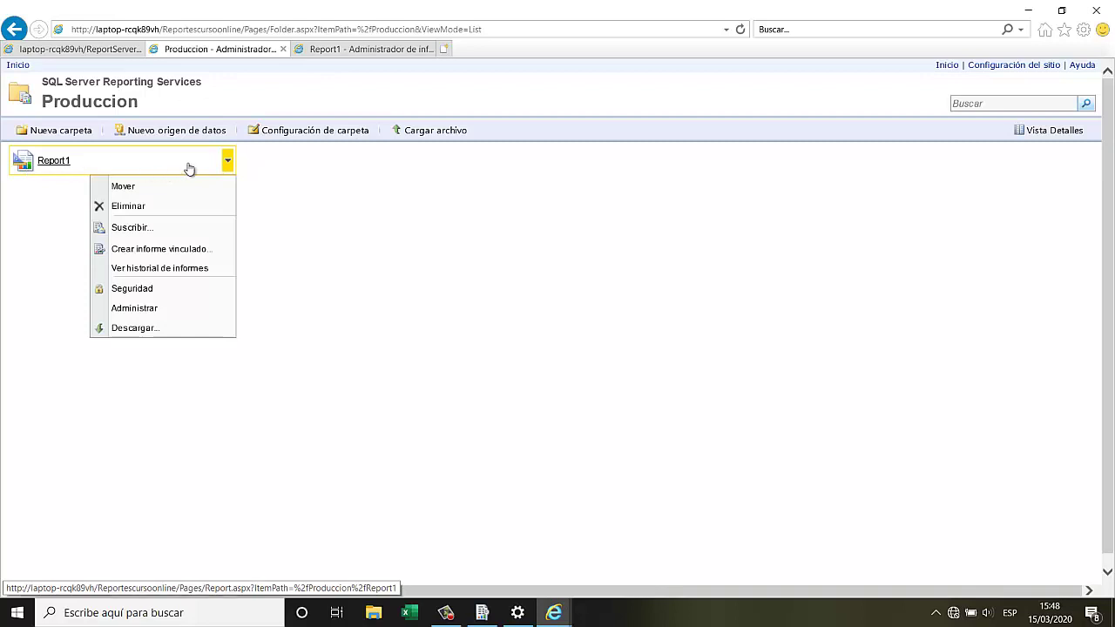
{"action": "left_click", "coordinate": [135, 288]}
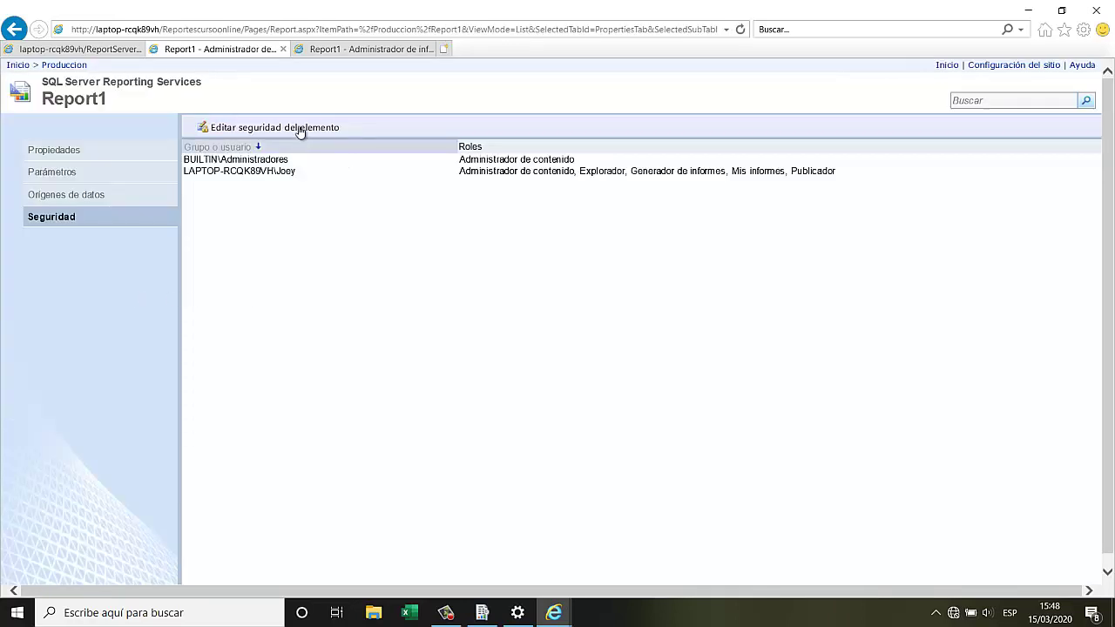
{"action": "left_click_drag", "start_coordinate": [297, 175], "coordinate": [184, 172]}
{"action": "left_click", "coordinate": [296, 222]}
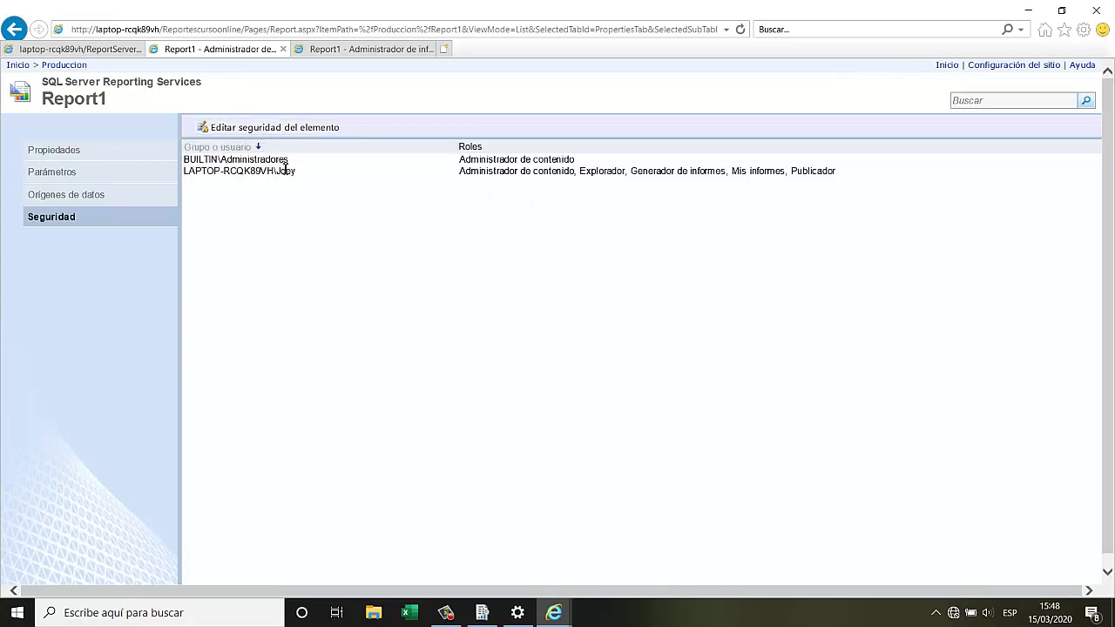
{"action": "left_click_drag", "start_coordinate": [293, 176], "coordinate": [183, 174]}
{"action": "left_click", "coordinate": [294, 219]}
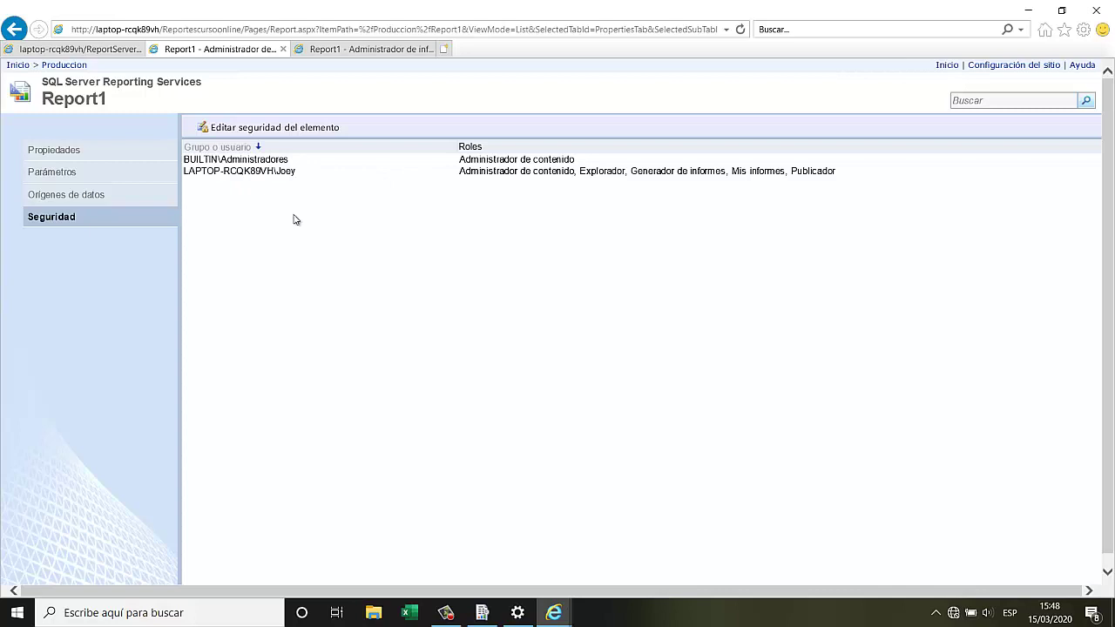
{"action": "left_click", "coordinate": [290, 131]}
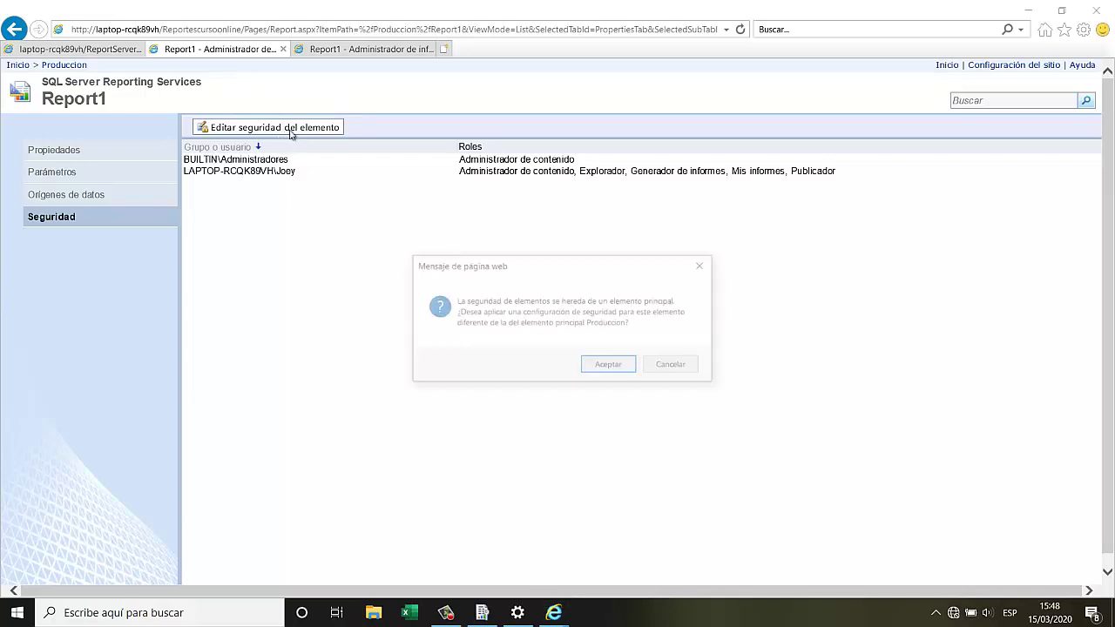
{"action": "left_click", "coordinate": [608, 365]}
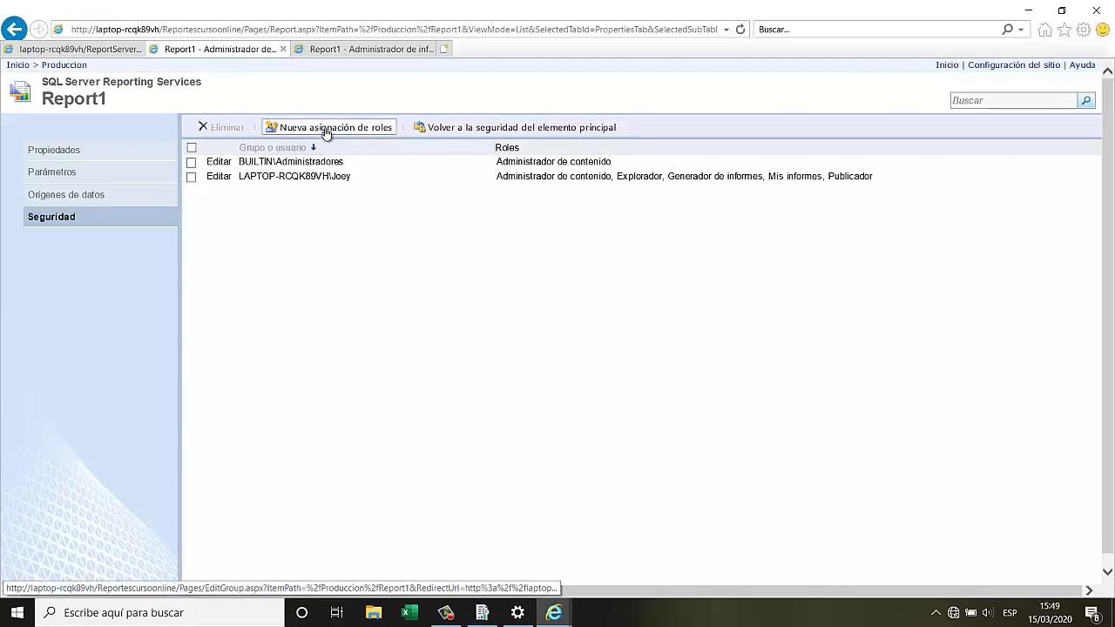
Try to assign Administrador de contenido, Explorador, Generador de informes, Mis informes and Publicador on Report1 to a dominioempresa domain user
{"action": "left_click", "coordinate": [326, 129]}
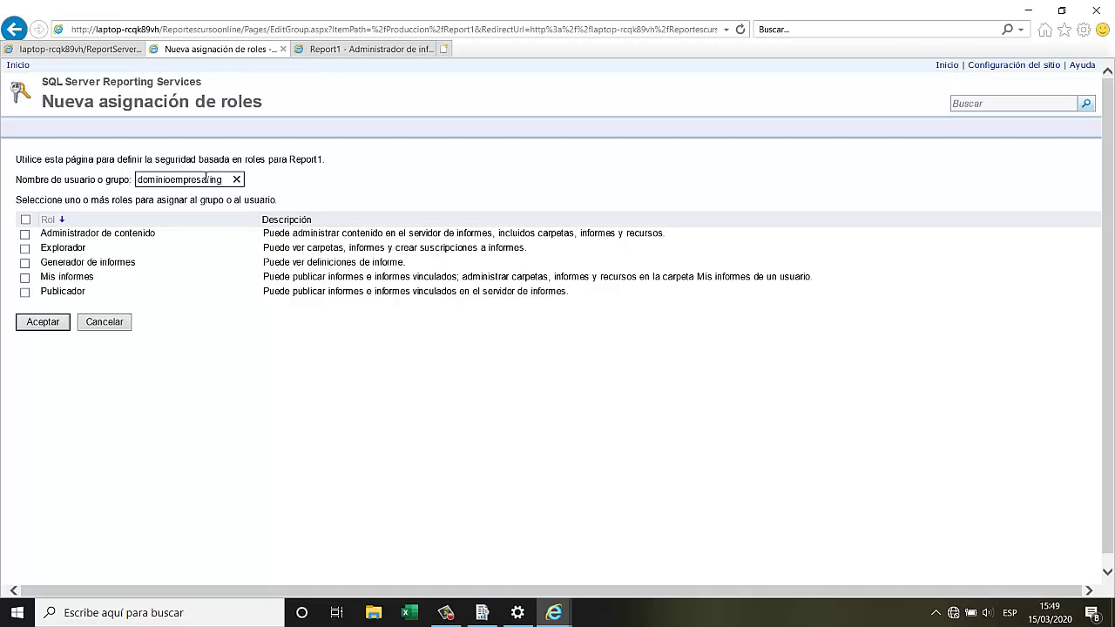
{"action": "type", "text": "medina"}
{"action": "left_click", "coordinate": [24, 235]}
{"action": "left_click", "coordinate": [25, 249]}
{"action": "left_click", "coordinate": [25, 263]}
{"action": "left_click", "coordinate": [24, 277]}
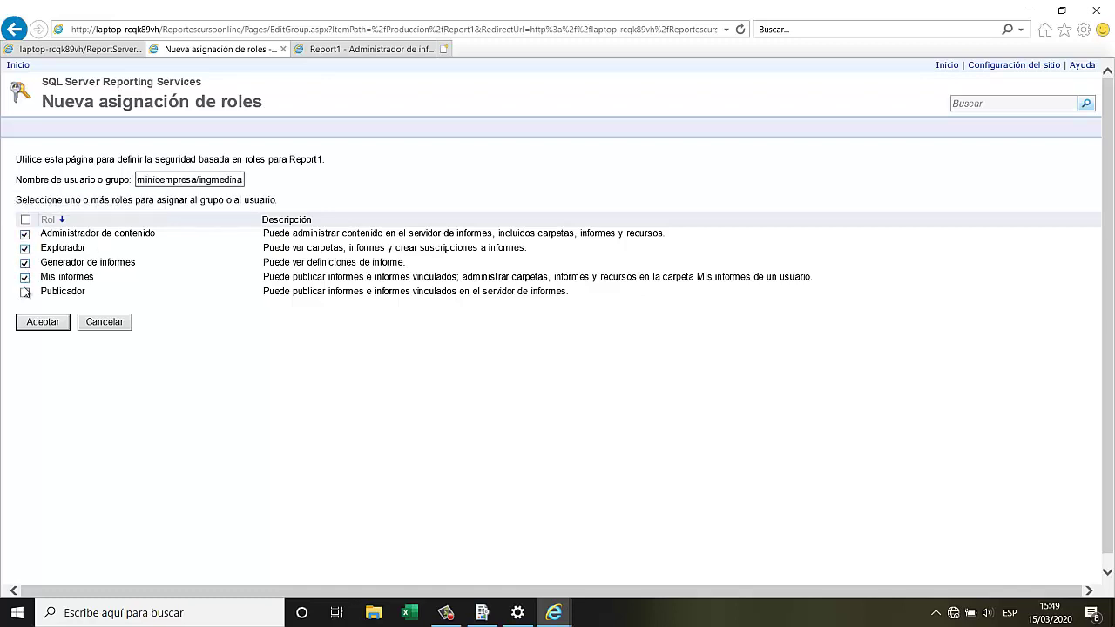
{"action": "left_click", "coordinate": [24, 292]}
{"action": "left_click", "coordinate": [44, 324]}
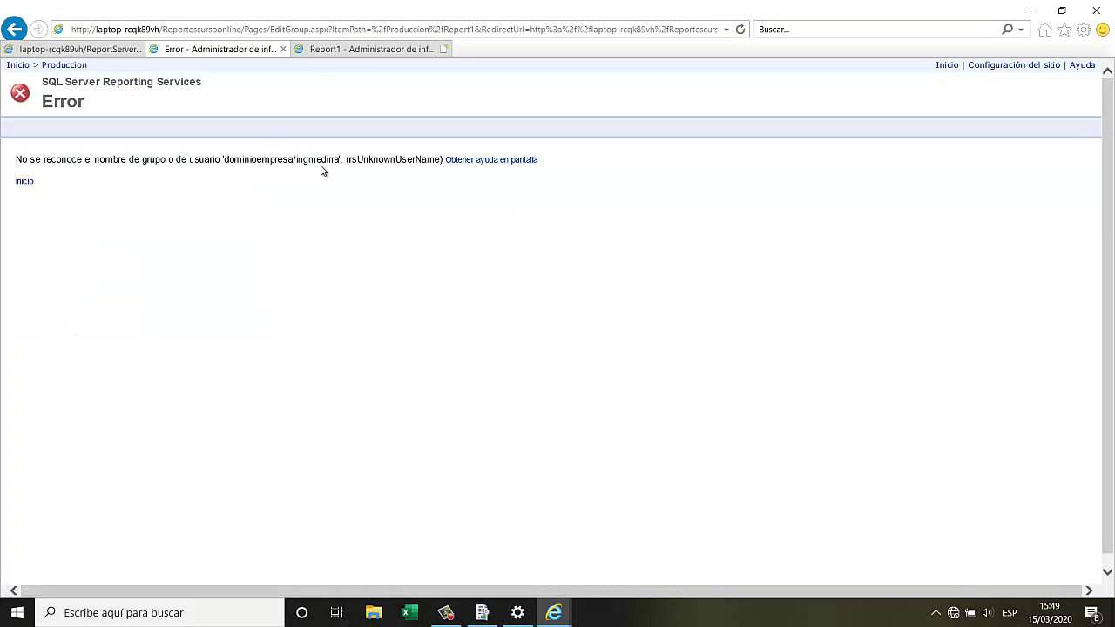
Leave the role assignment and Report1's security settings, going back to the Produccion folder
{"action": "left_click", "coordinate": [24, 32]}
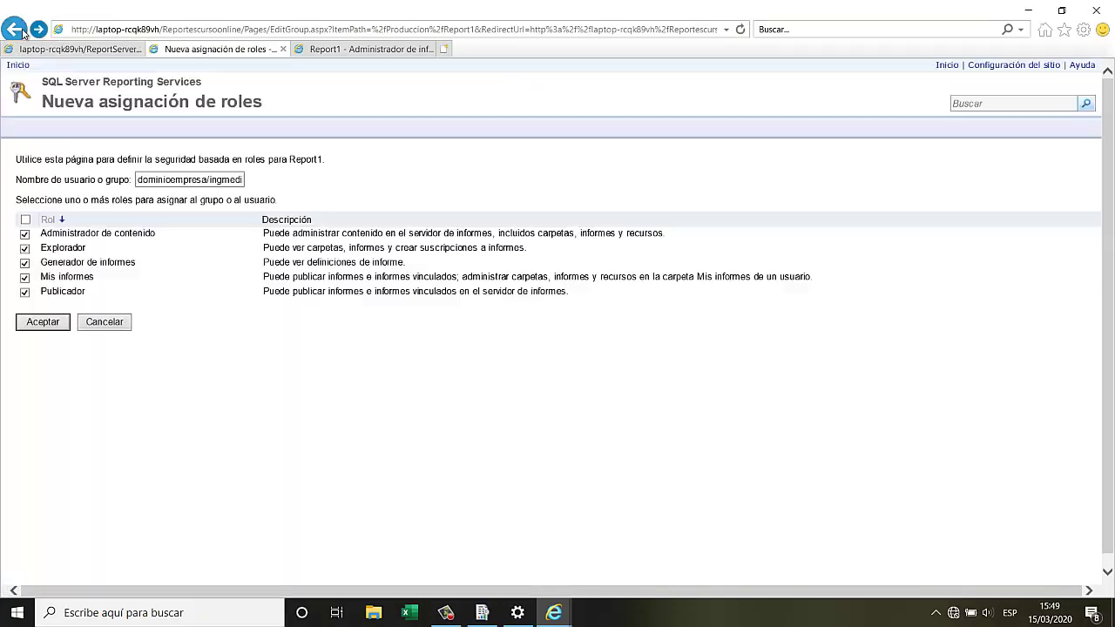
{"action": "left_click", "coordinate": [23, 32]}
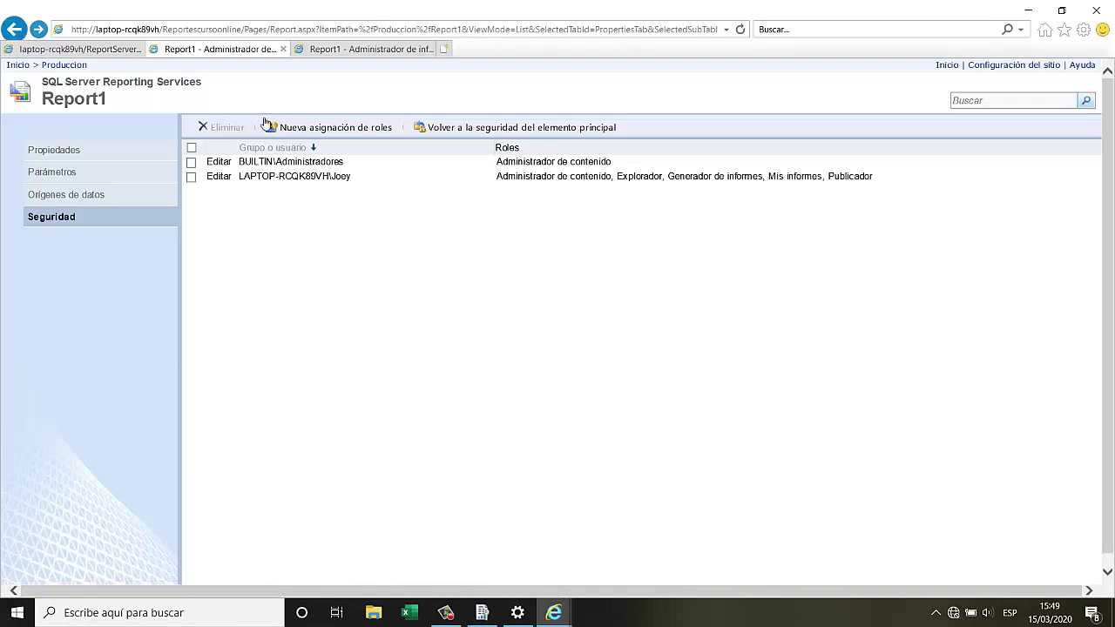
{"action": "left_click", "coordinate": [15, 31]}
{"action": "left_click", "coordinate": [15, 31]}
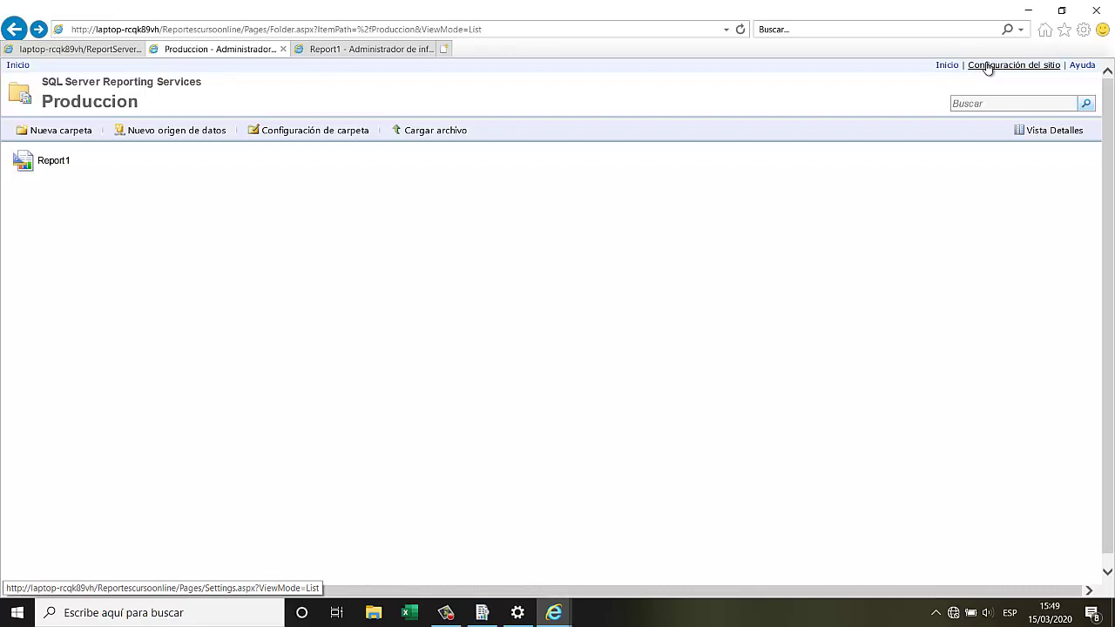
Check the general properties in Configuración del sitio and return to the Produccion folder
{"action": "left_click", "coordinate": [1015, 70]}
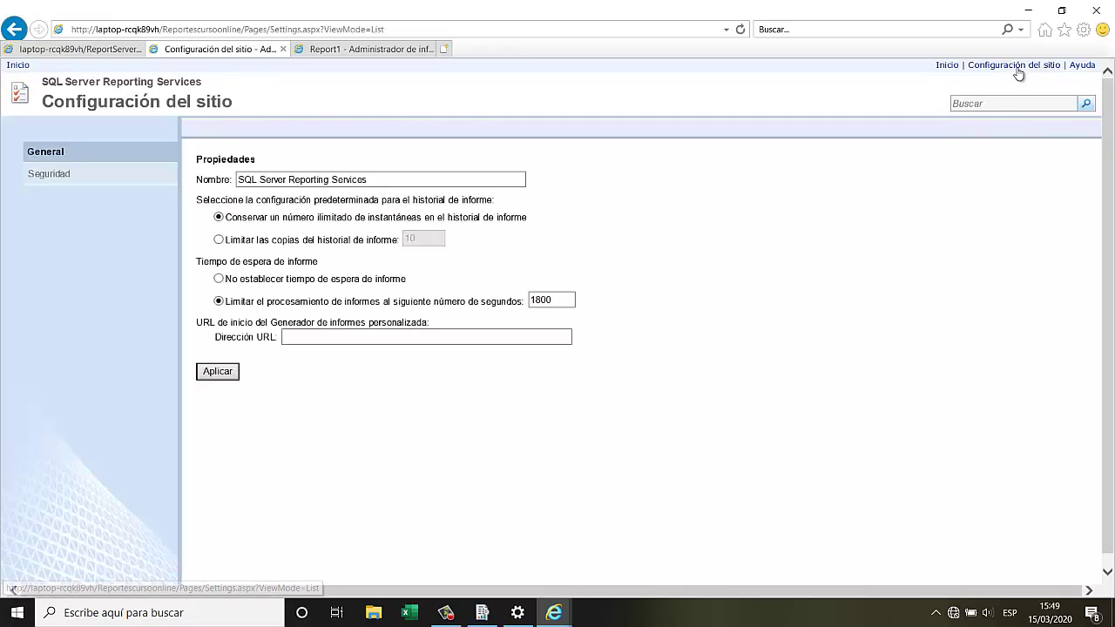
{"action": "left_click", "coordinate": [14, 29]}
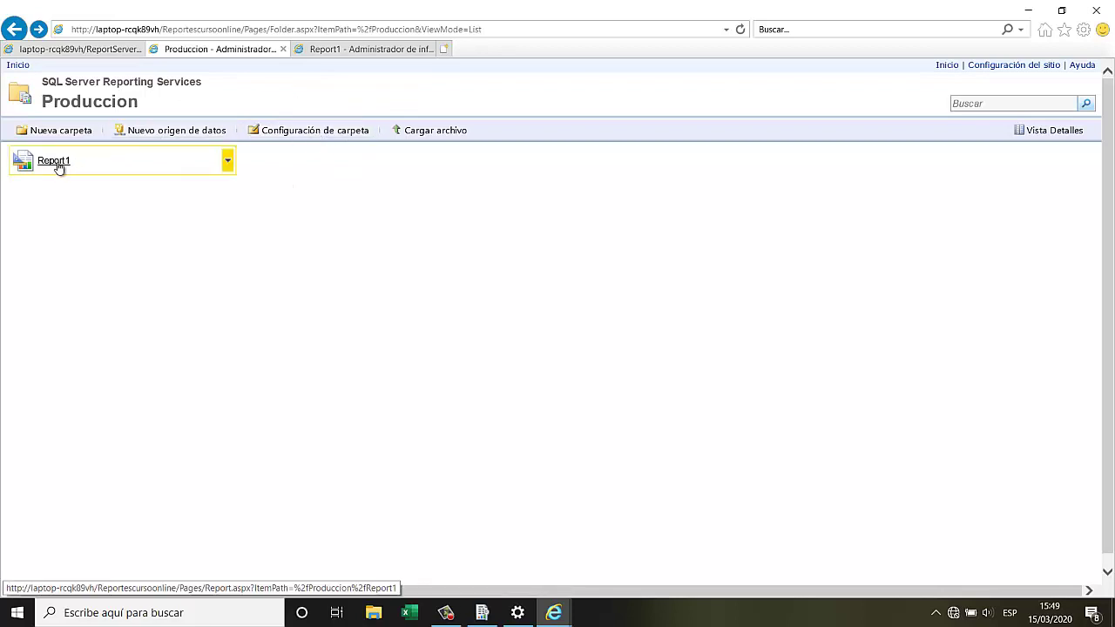
{"action": "left_click", "coordinate": [227, 160]}
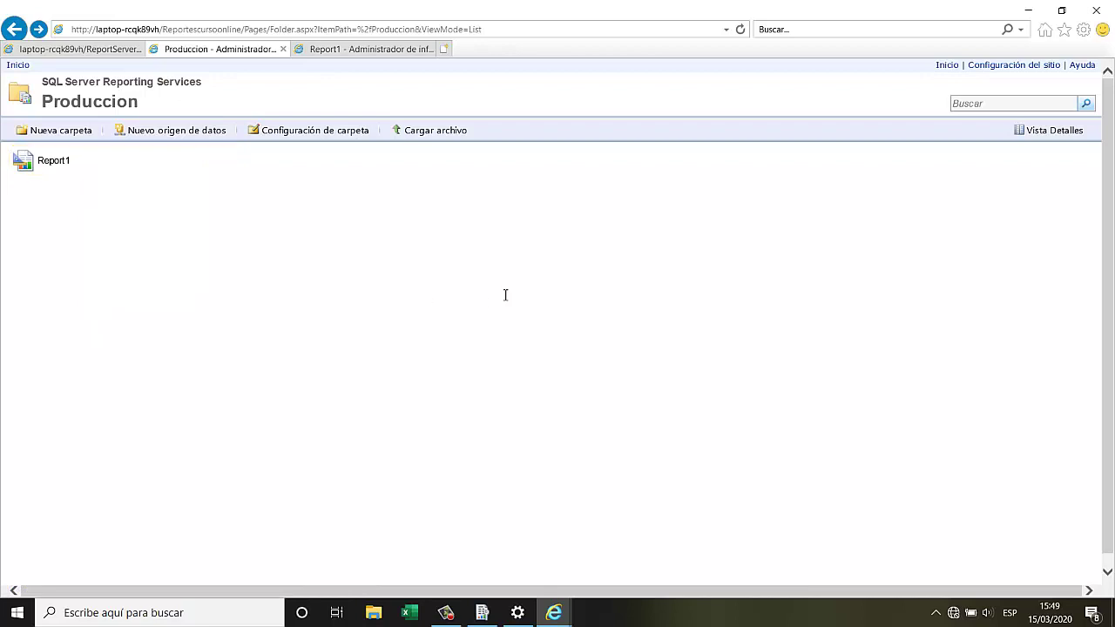
In the tab with the Report1 results, examine the full web address that links directly to the report
{"action": "left_click", "coordinate": [366, 49]}
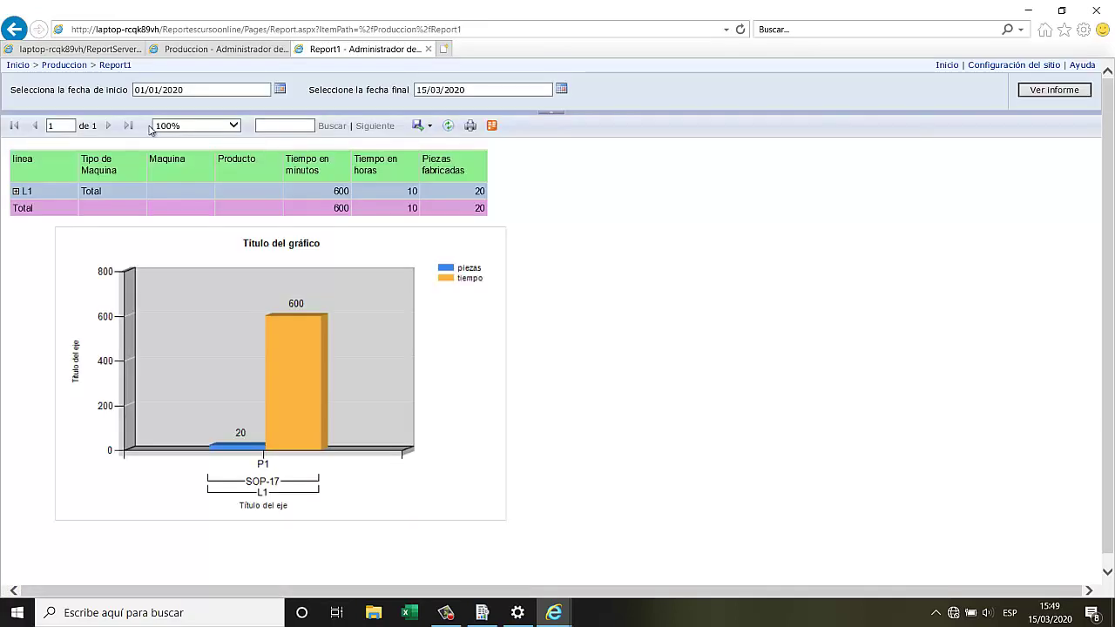
{"action": "left_click", "coordinate": [468, 32]}
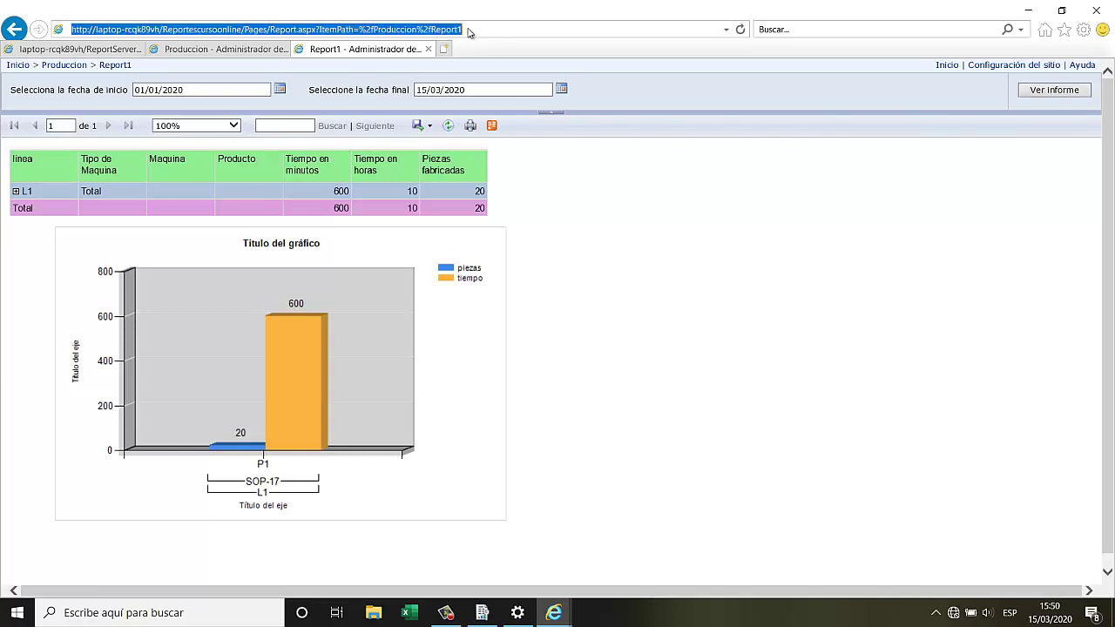
{"action": "left_click", "coordinate": [483, 32]}
{"action": "left_click", "coordinate": [484, 32]}
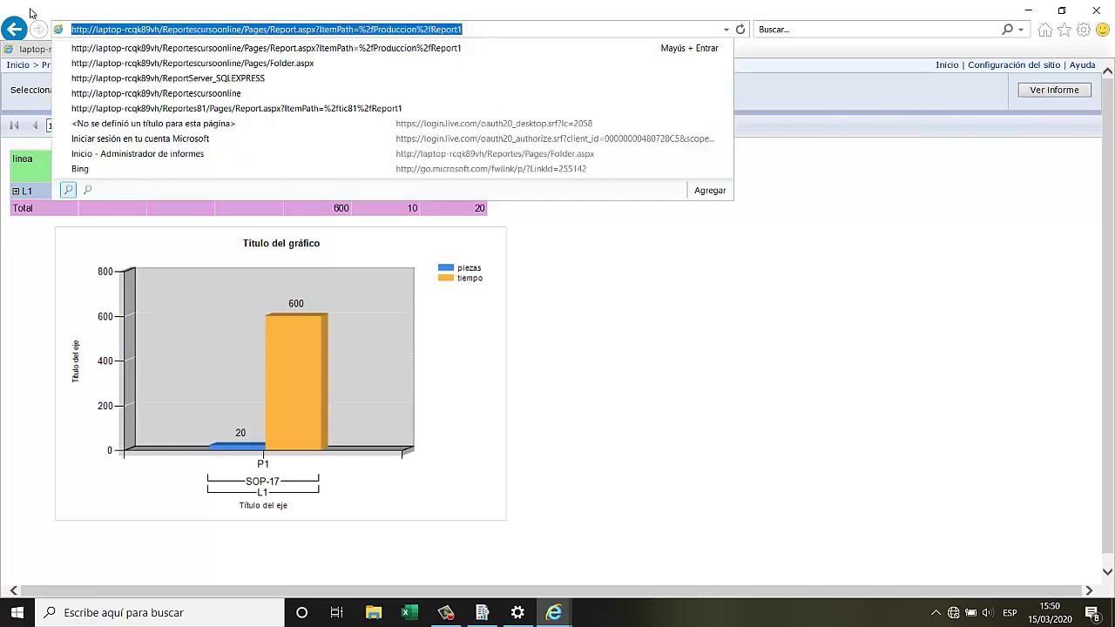
{"action": "left_click", "coordinate": [497, 33]}
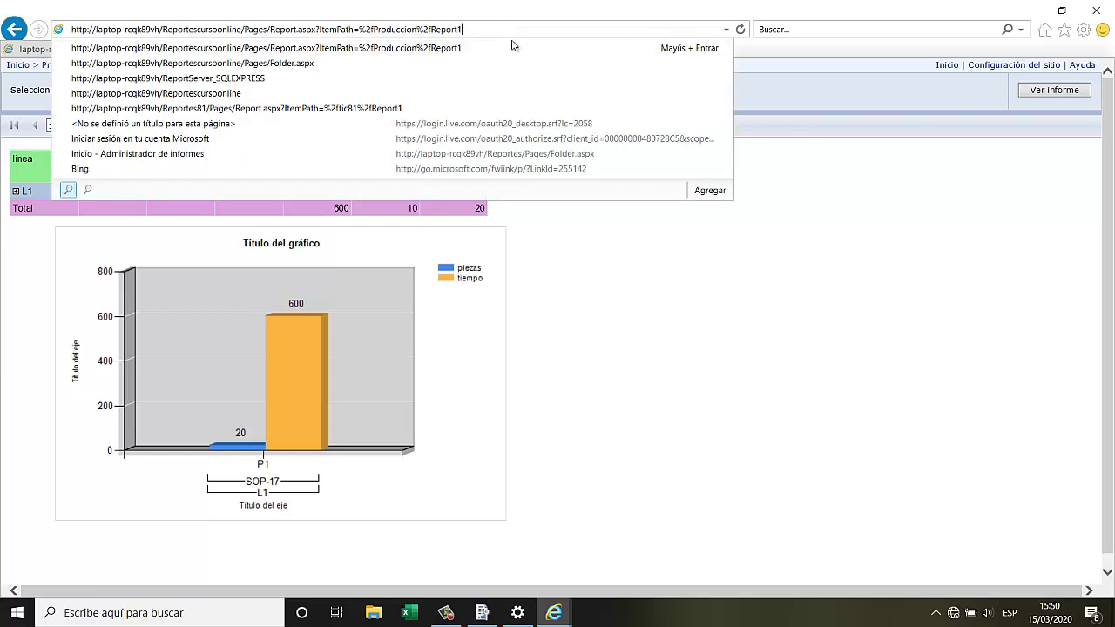
{"action": "left_click", "coordinate": [769, 427]}
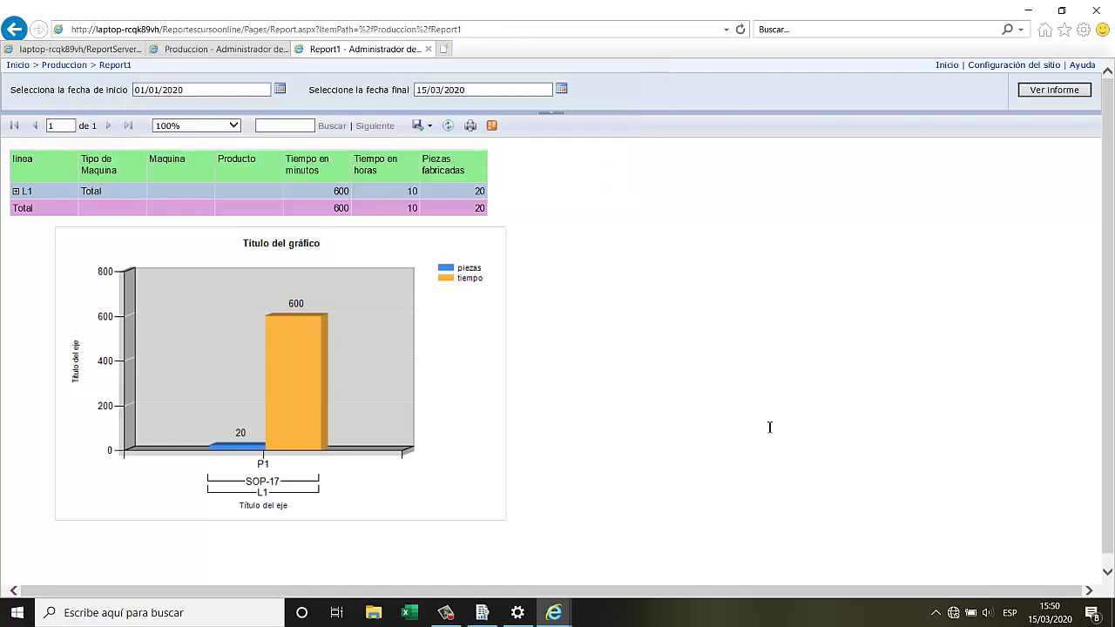
{"action": "left_click", "coordinate": [488, 29]}
{"action": "left_click", "coordinate": [489, 29]}
{"action": "left_click_drag", "start_coordinate": [489, 29], "coordinate": [69, 26]}
{"action": "left_click", "coordinate": [670, 357]}
{"action": "left_click", "coordinate": [484, 32]}
{"action": "left_click", "coordinate": [488, 33]}
{"action": "left_click_drag", "start_coordinate": [492, 33], "coordinate": [170, 28]}
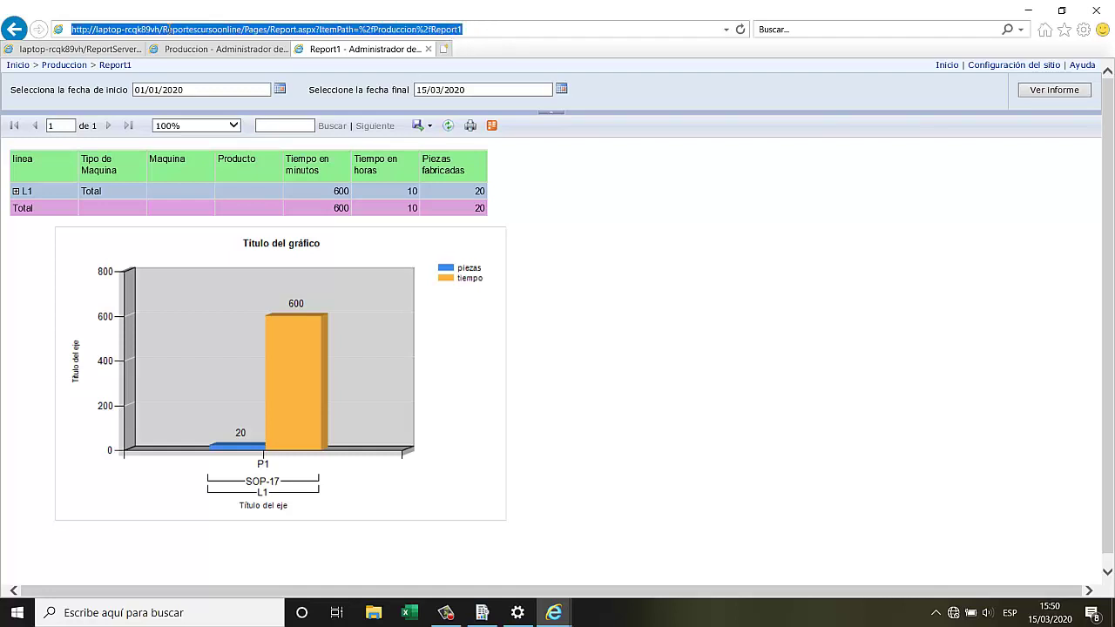
{"action": "left_click", "coordinate": [735, 310]}
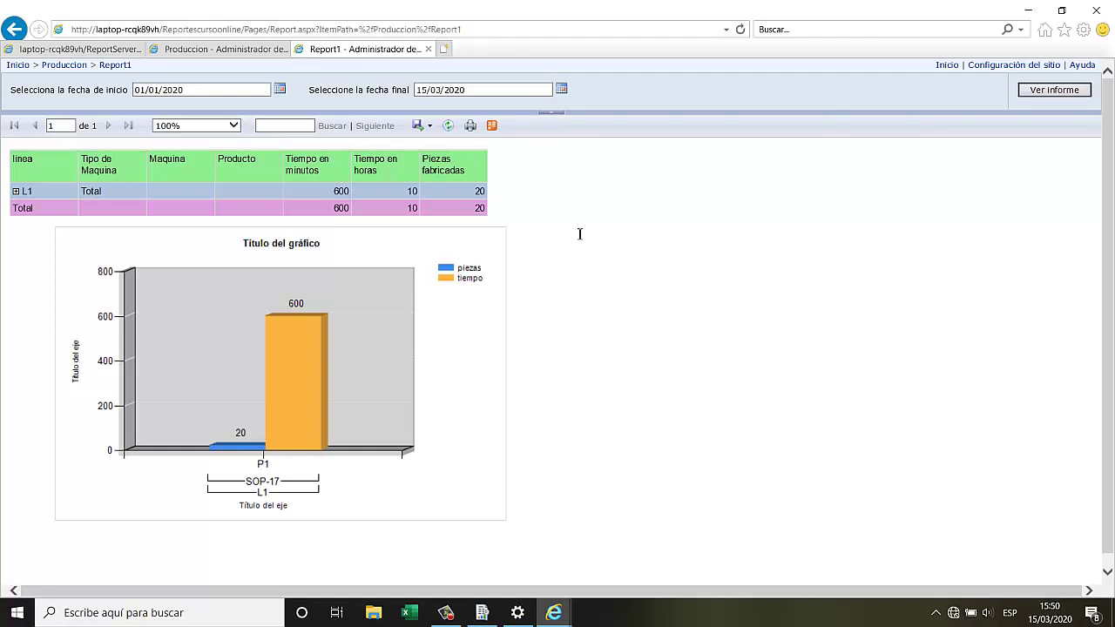